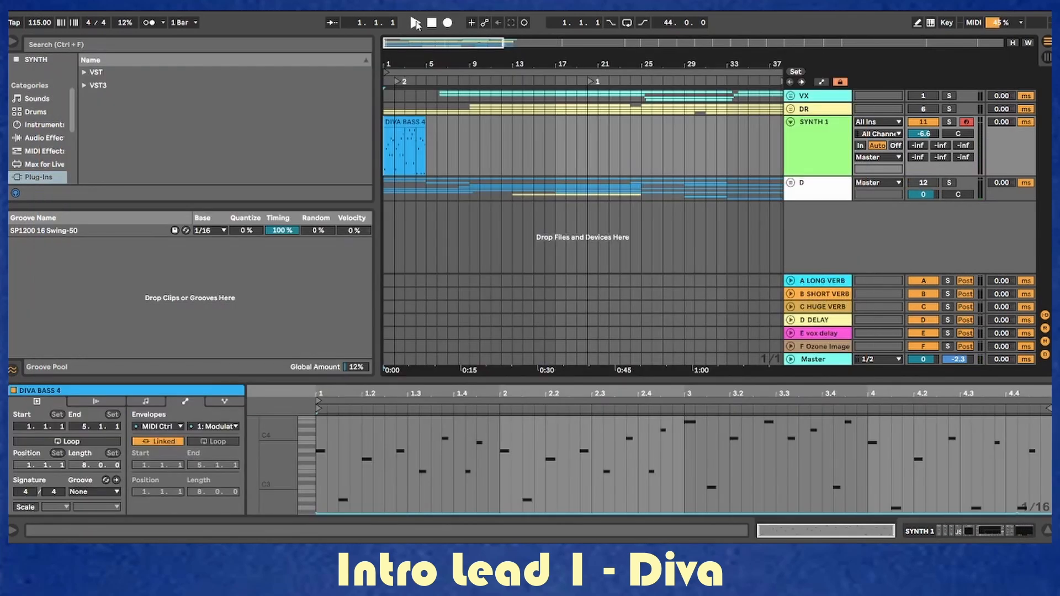
# Play back the DIVA BASS 4 intro lead clip over its four bars.
pyautogui.click(415, 22)
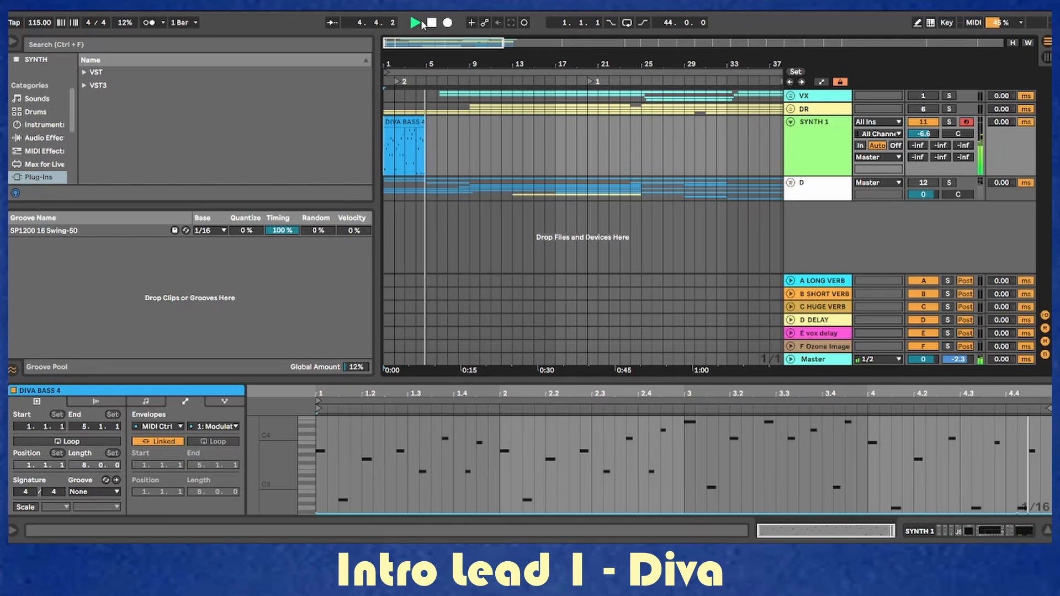
pyautogui.press('space')
pyautogui.click(389, 157)
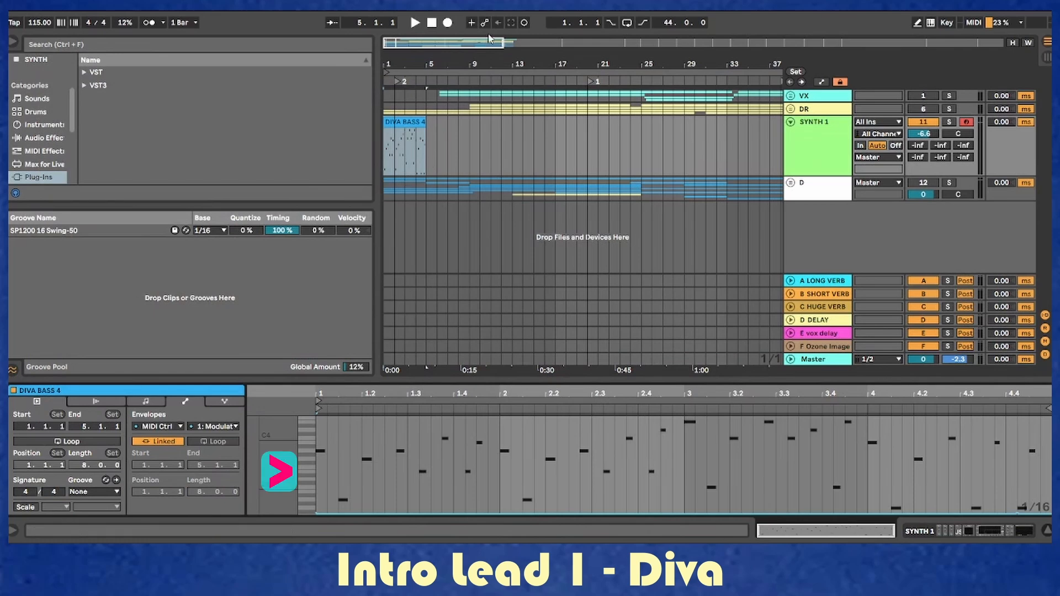
pyautogui.click(431, 23)
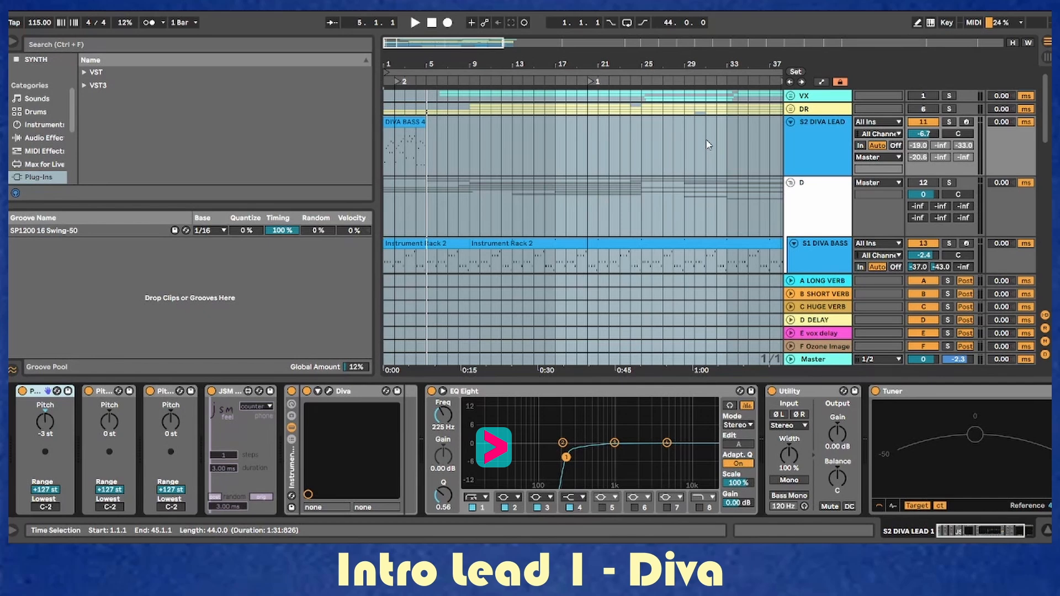
pyautogui.click(415, 24)
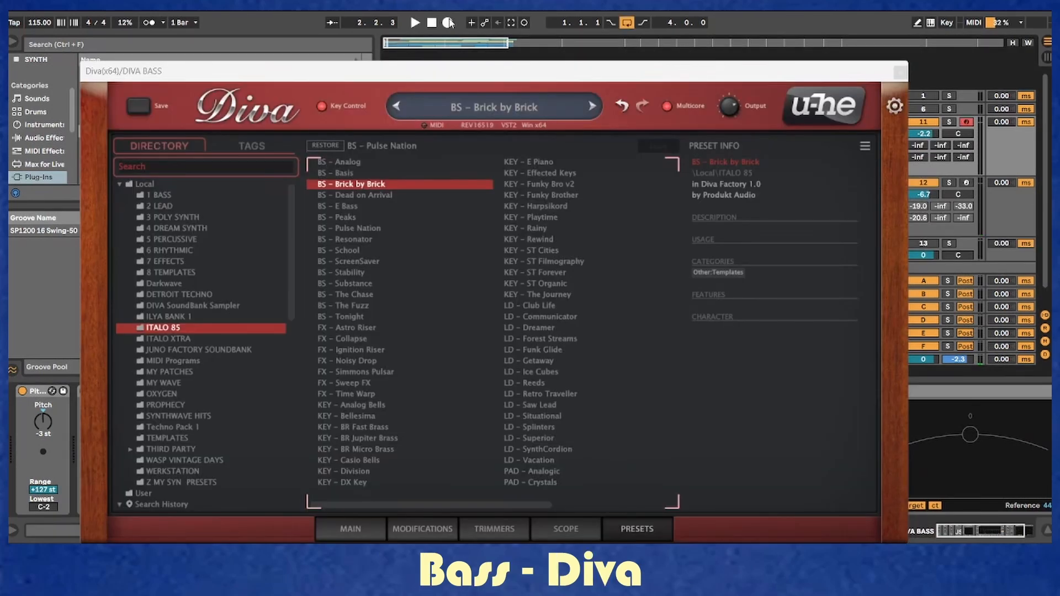
# Play the Diva bass together with the lead and show the bass clip's notes and modulation envelope.
pyautogui.click(900, 72)
pyautogui.click(415, 24)
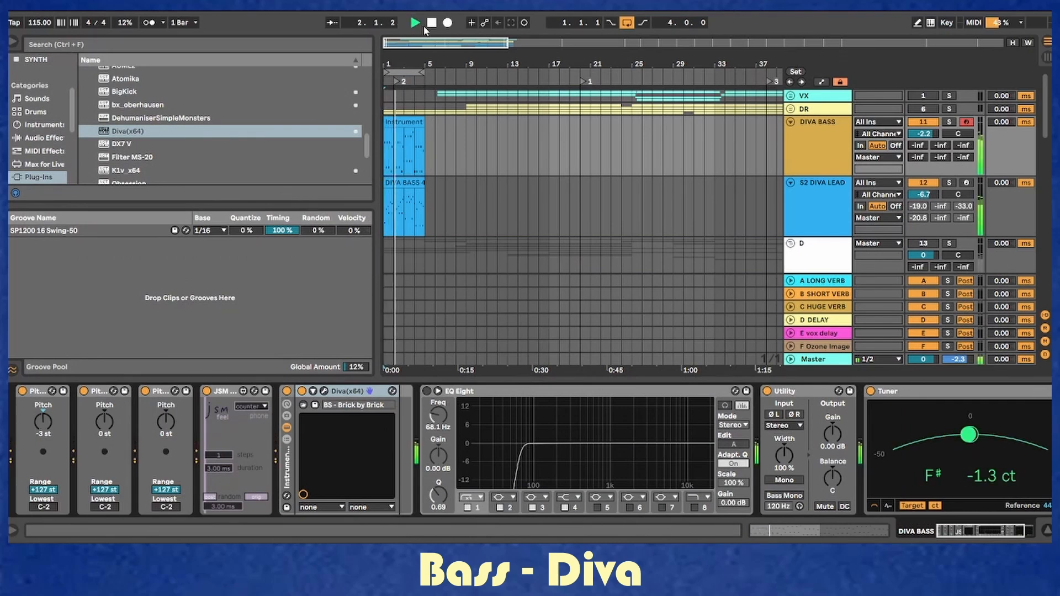
pyautogui.click(405, 123)
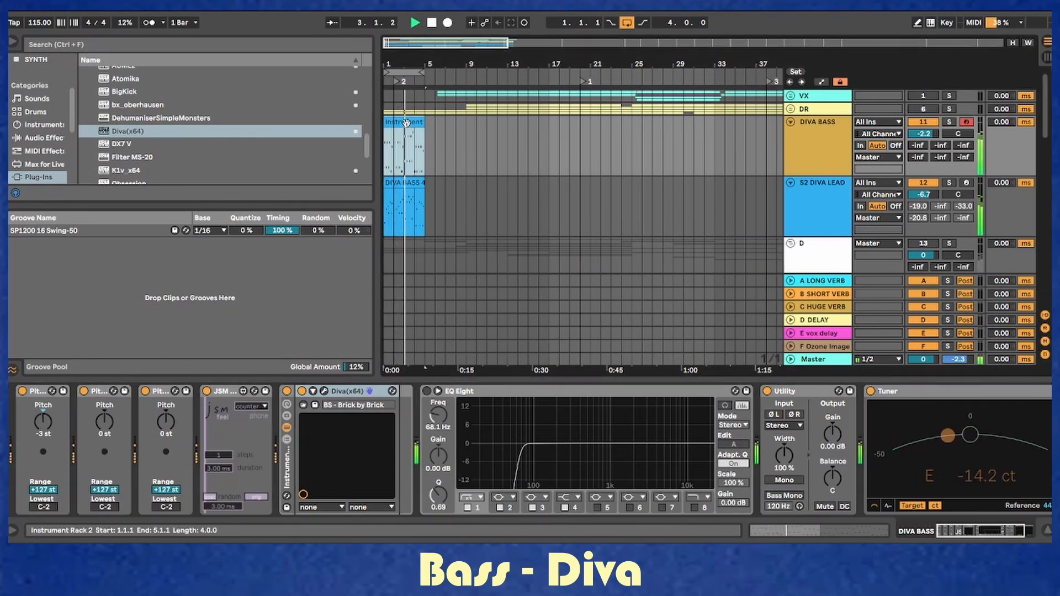
pyautogui.doubleClick(405, 122)
pyautogui.click(146, 401)
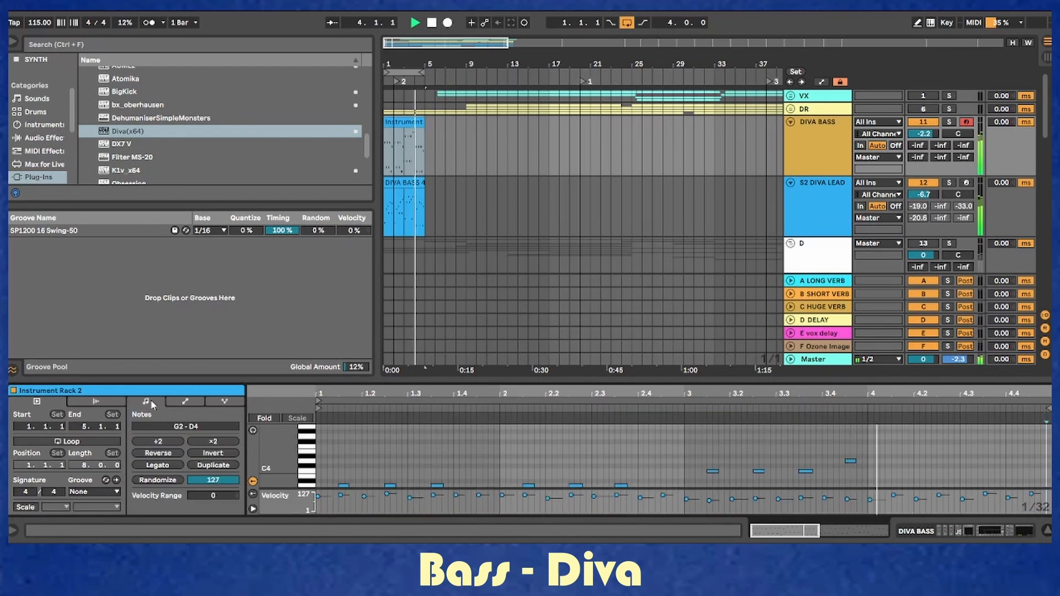
pyautogui.click(185, 402)
pyautogui.press('space')
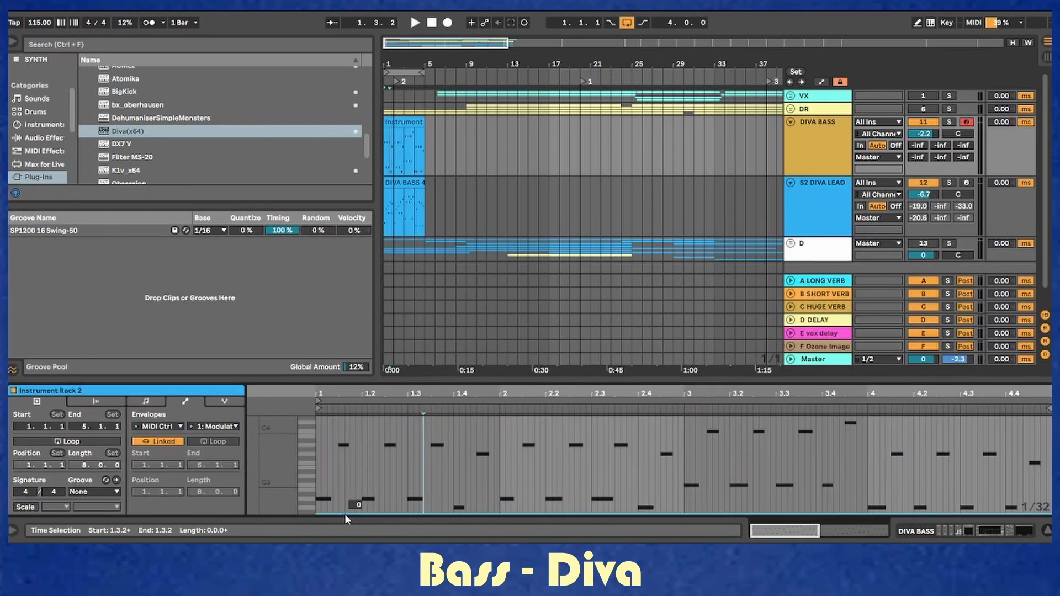
pyautogui.moveTo(345, 514); pyautogui.dragTo(338, 497)
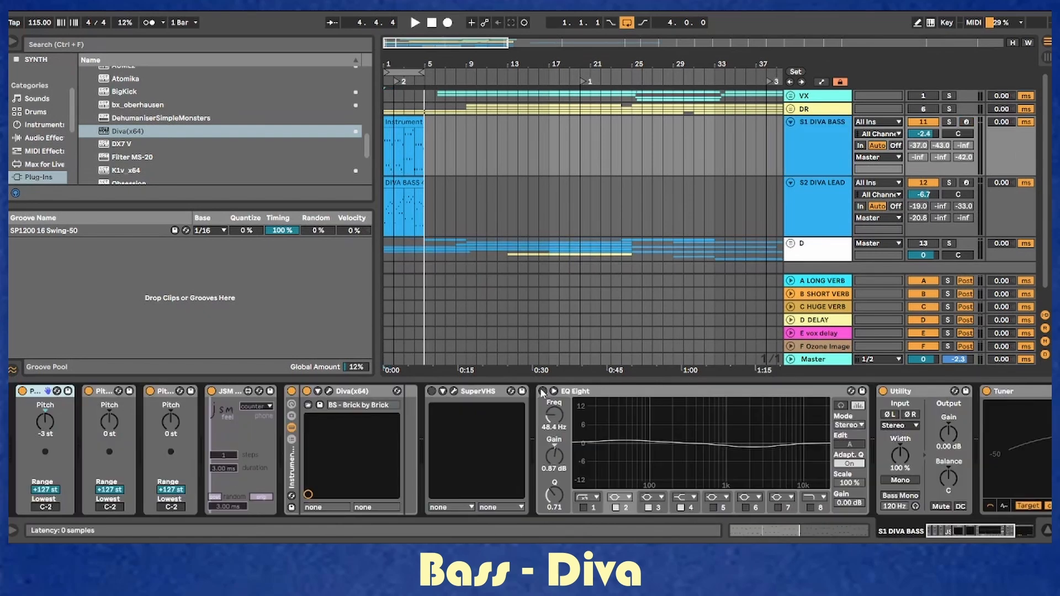
# Turn on EQ Eight on the S1 DIVA BASS track and open its SuperVHS plug-in, moving the plug-in window.
pyautogui.click(542, 391)
pyautogui.click(454, 391)
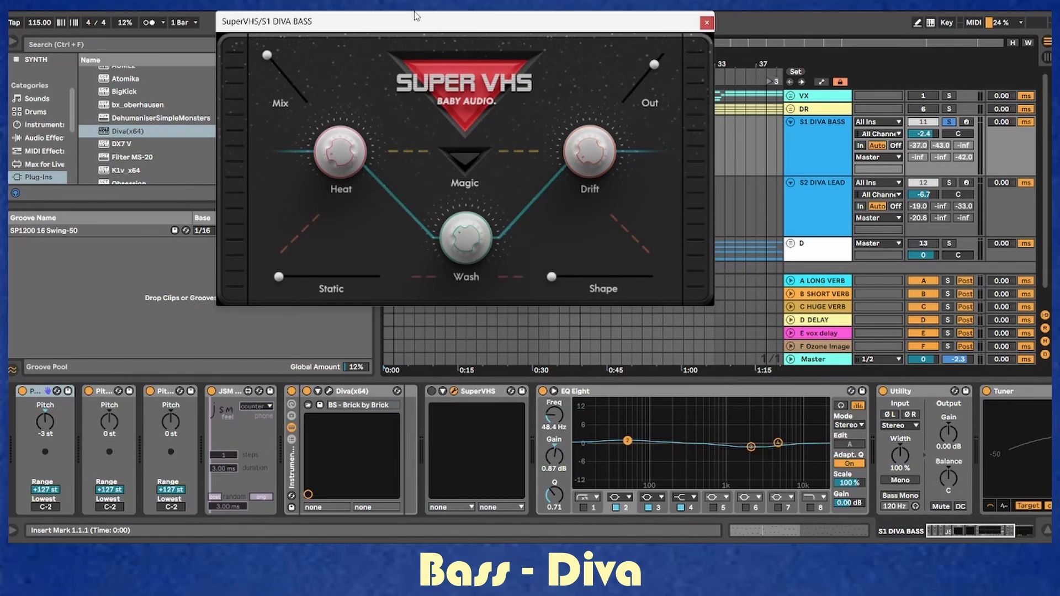
pyautogui.moveTo(412, 27); pyautogui.dragTo(507, 129)
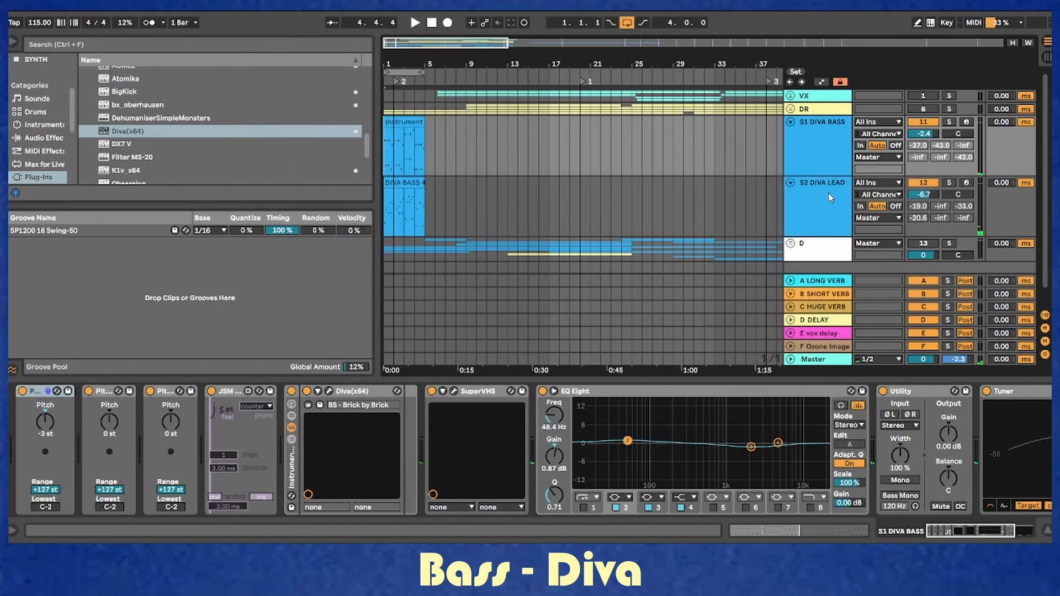
# Examine the effects behind the S2 DIVA LEAD sends, including the UFX Reverb on the A LONG VERB return.
pyautogui.click(831, 198)
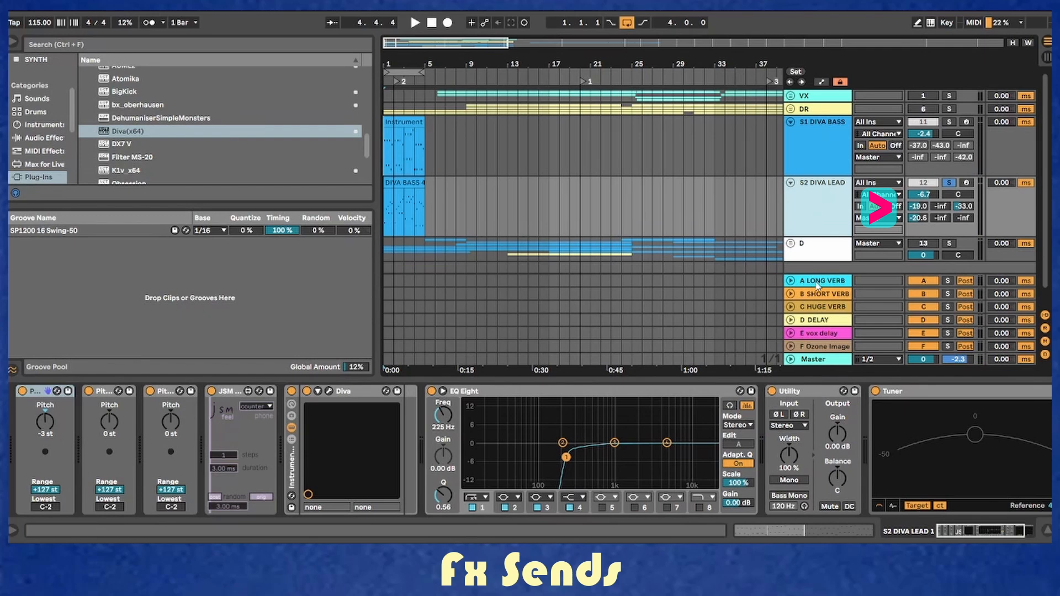
pyautogui.click(818, 282)
pyautogui.click(227, 391)
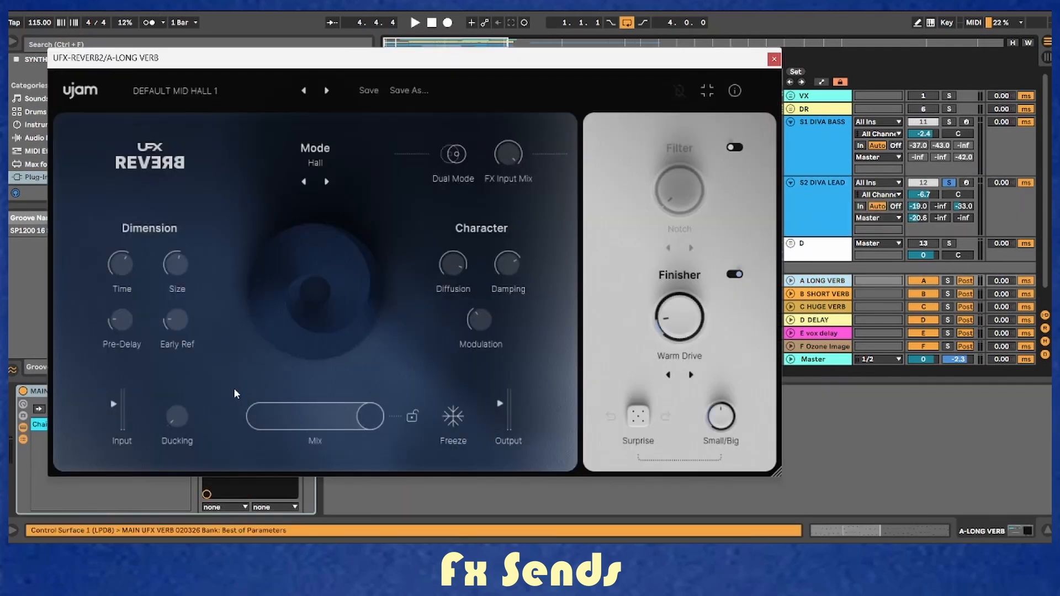
pyautogui.click(773, 59)
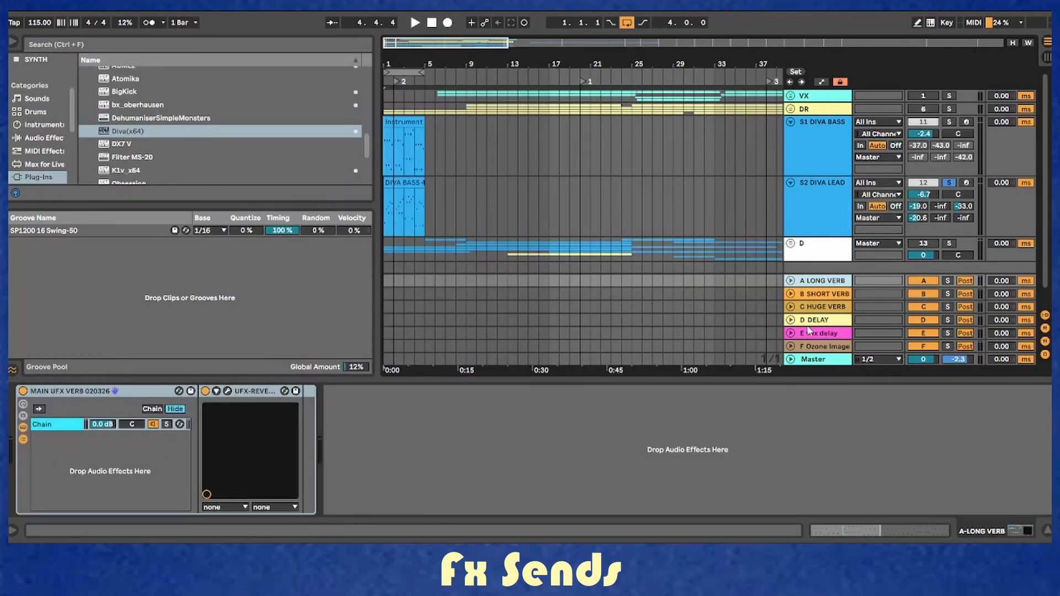
pyautogui.click(825, 306)
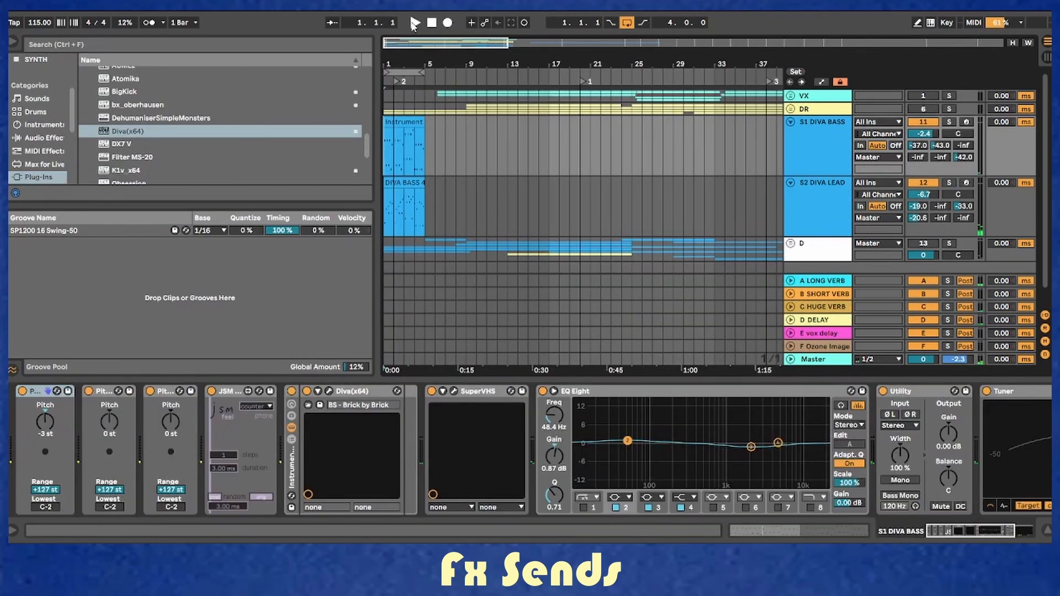
# Play the bass and lead tracks together with their send effects and stop playback.
pyautogui.click(414, 22)
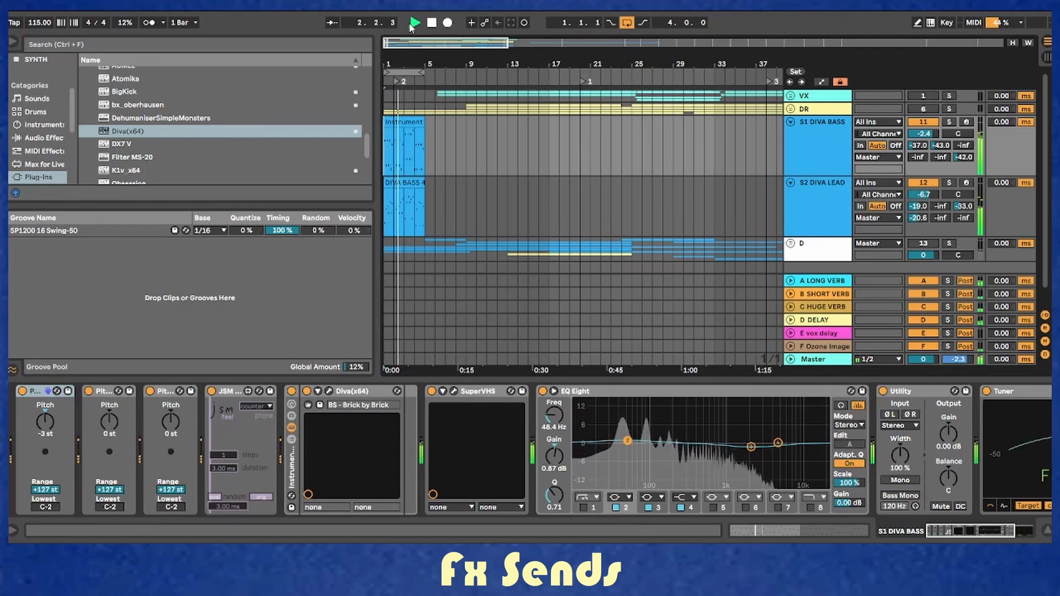
pyautogui.click(433, 24)
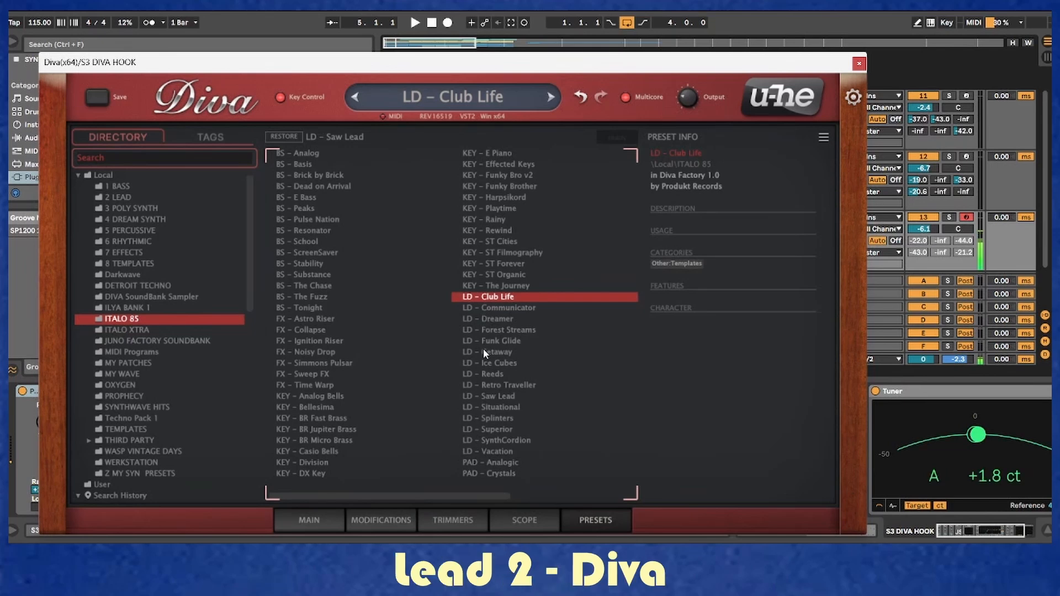
# Audition the LD - Reeds and LD - Situational presets in the S3 DIVA HOOK's Diva, settling on LD - Saw Lead.
pyautogui.click(487, 374)
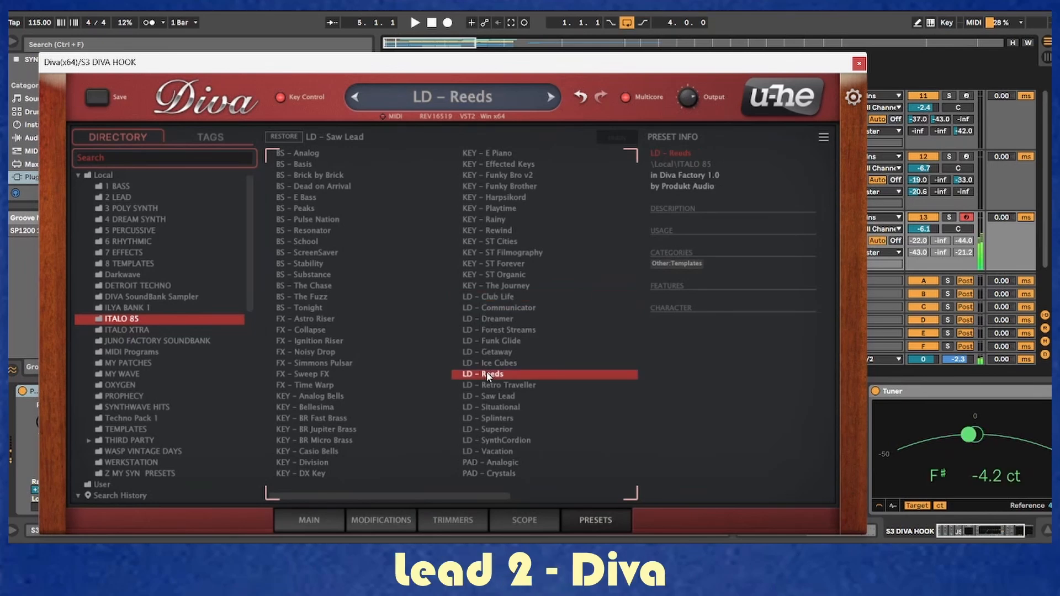
pyautogui.click(494, 407)
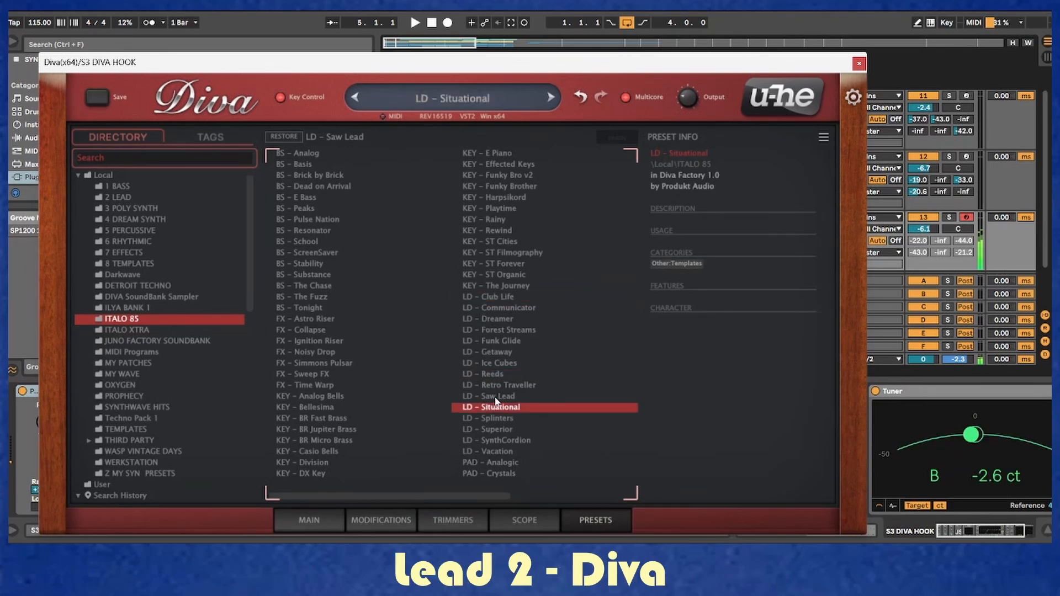
pyautogui.click(495, 397)
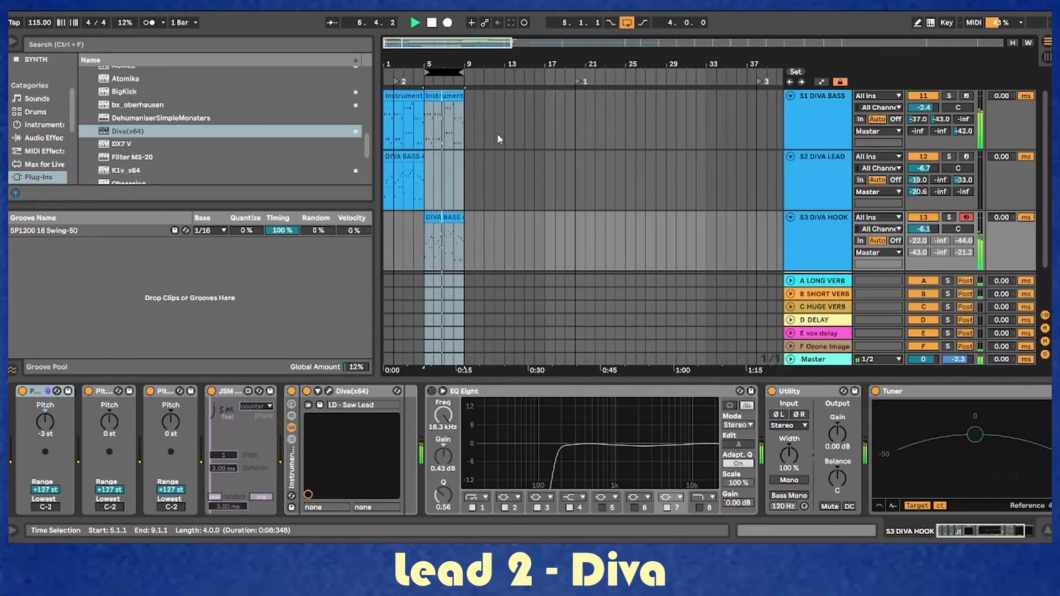
# Play the hook and adjust the wet amount of the Chorus1 effect in its Diva synth.
pyautogui.press('space')
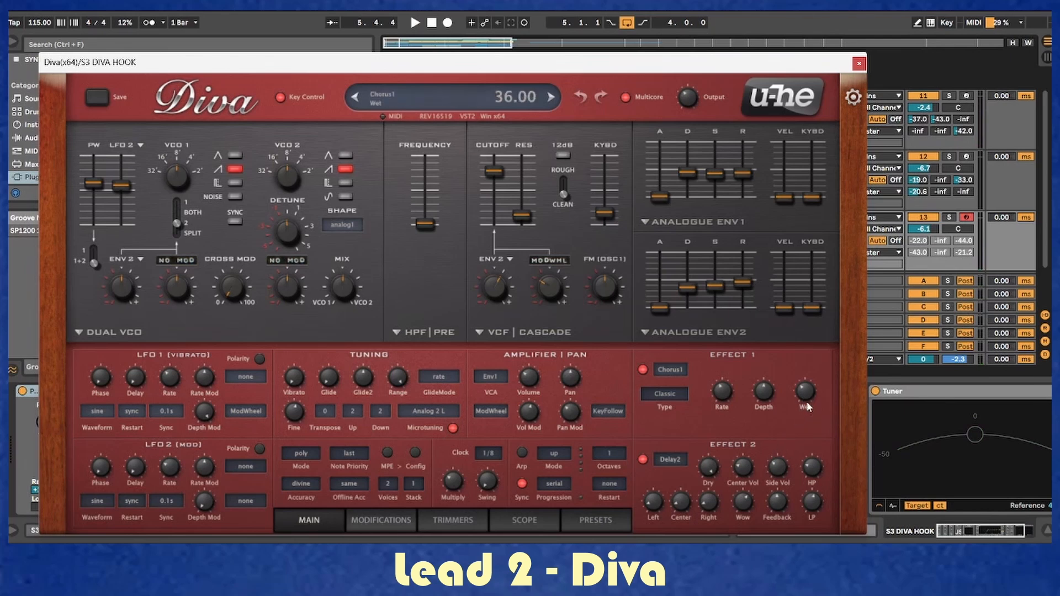
pyautogui.press('space')
pyautogui.moveTo(804, 395); pyautogui.dragTo(819, 366)
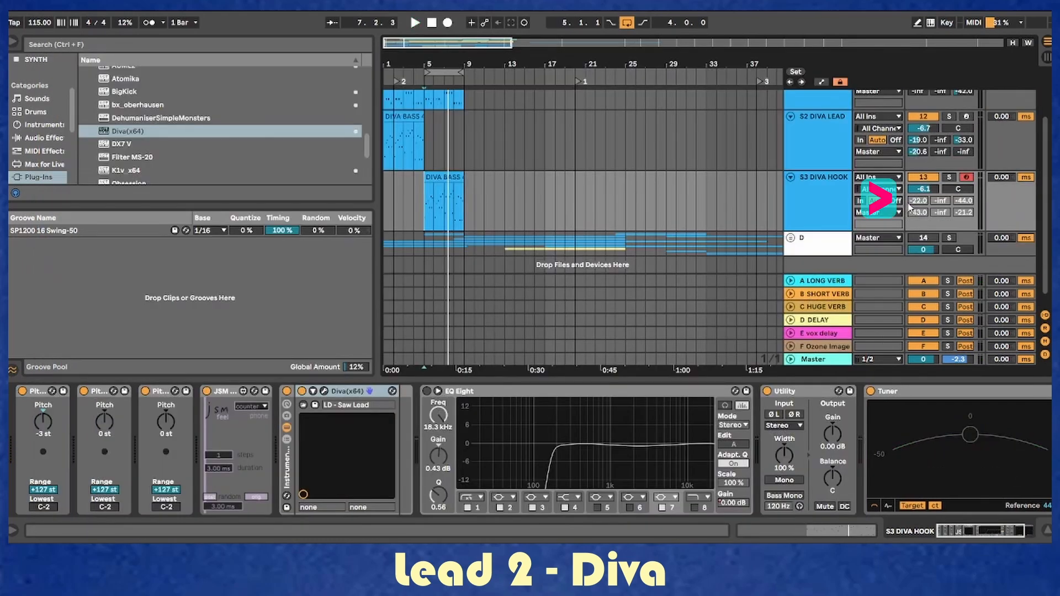
# Activate the S3 DIVA HOOK track's send levels and play back the first eight bars.
pyautogui.rightClick(917, 207)
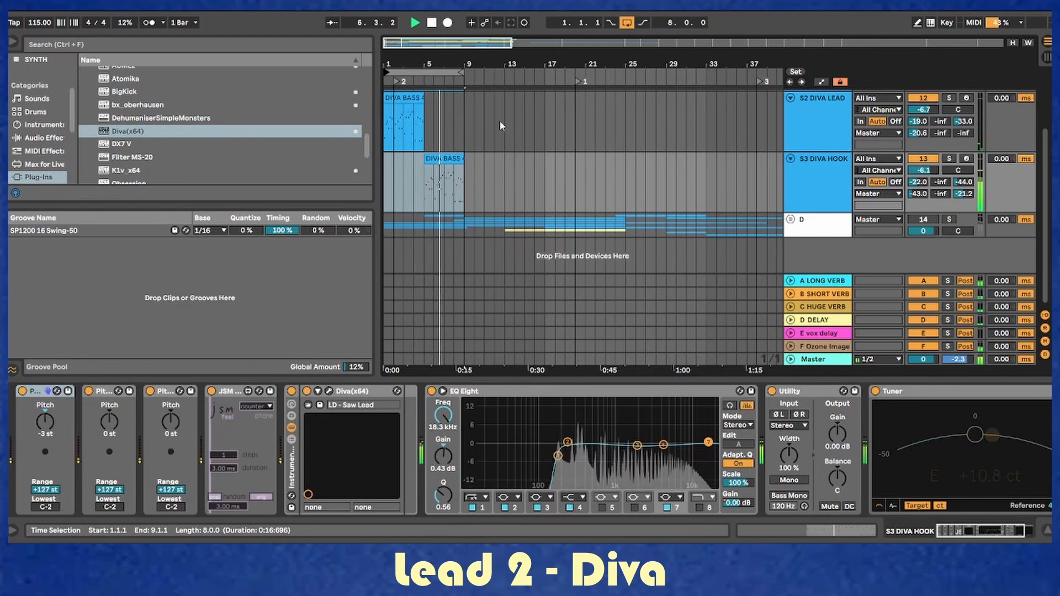
pyautogui.press('space')
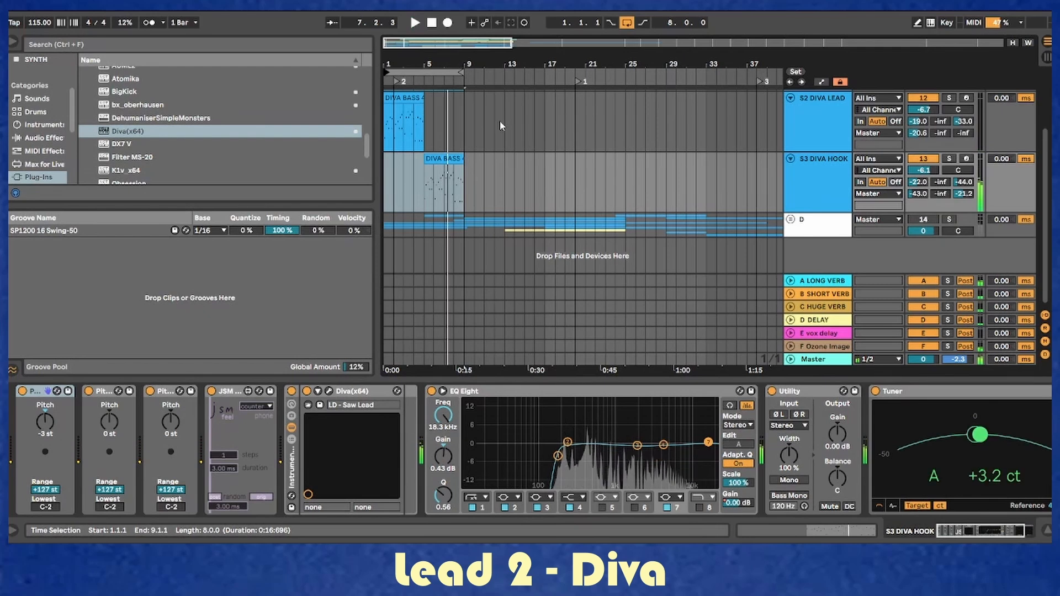
pyautogui.scroll(3, 472, 141)
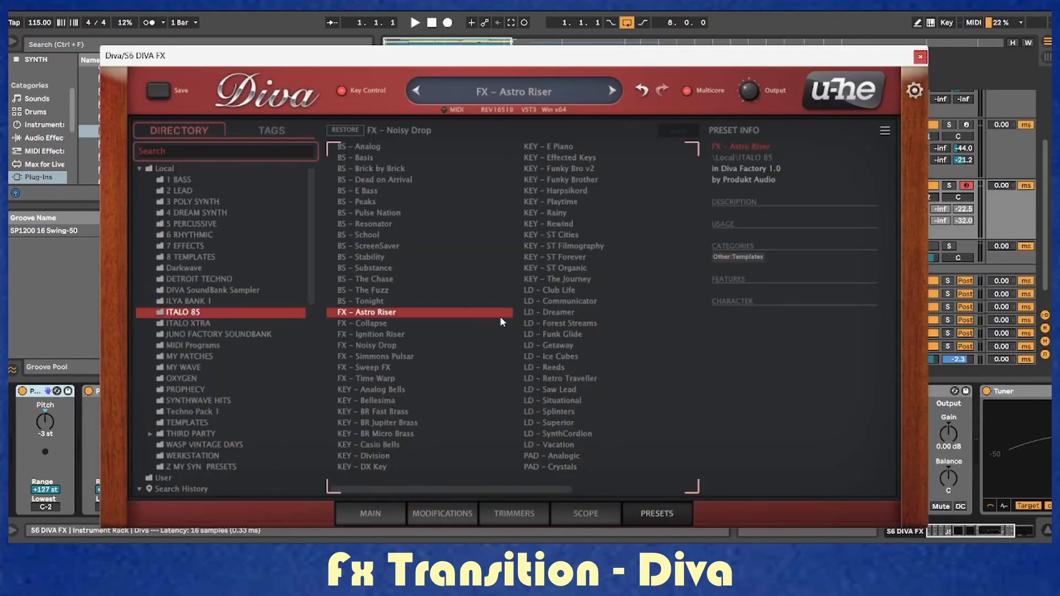
# Load the FX - Noisy Drop preset on the S6 DIVA FX track and open the Softube plug-in after Diva.
pyautogui.click(380, 346)
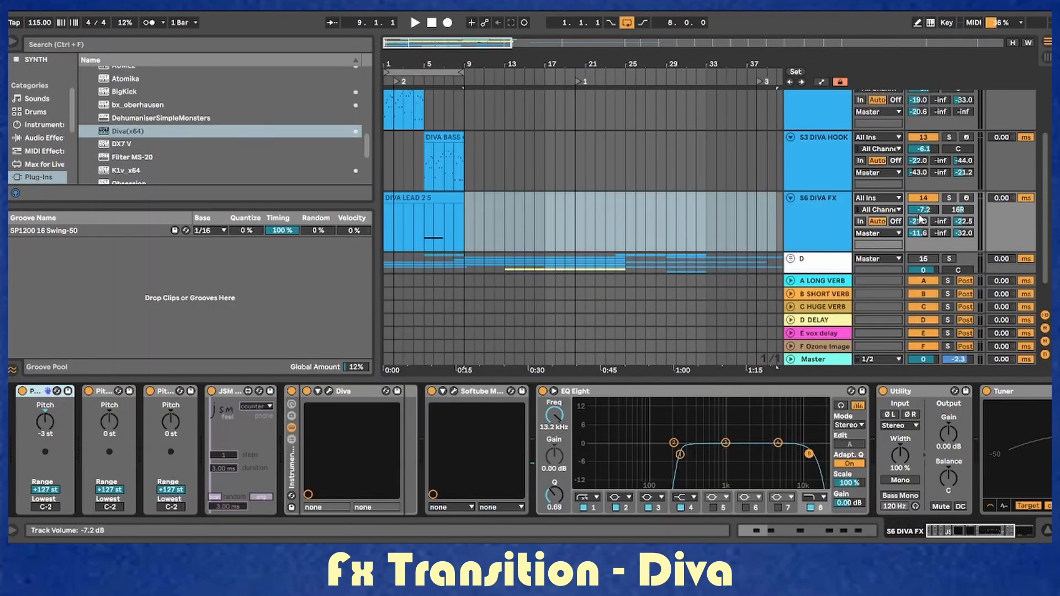
pyautogui.click(453, 390)
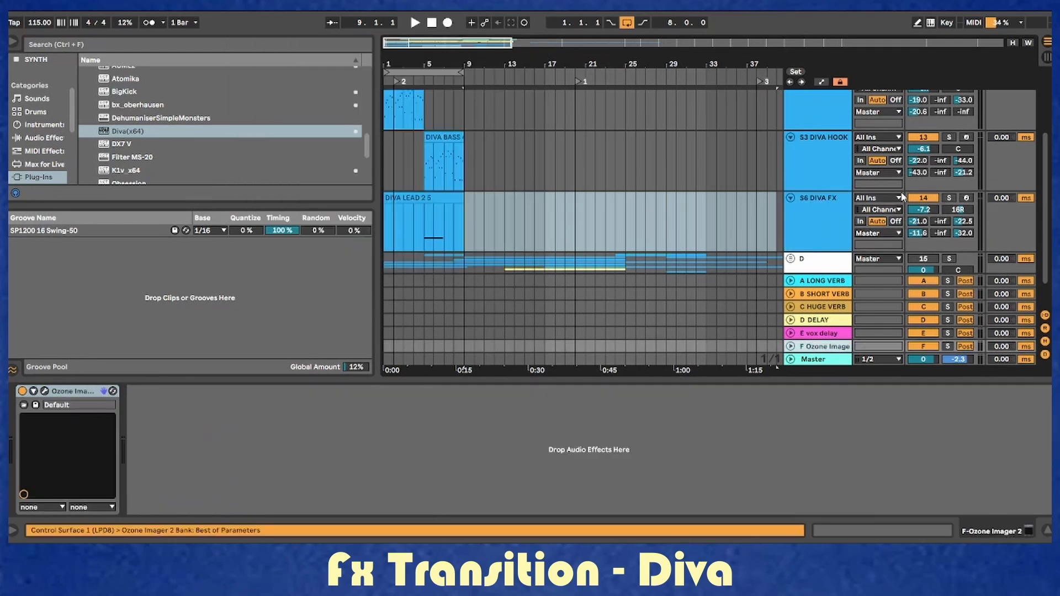
# Play back the intro arrangement with the Diva transition effect.
pyautogui.click(408, 159)
pyautogui.press('space')
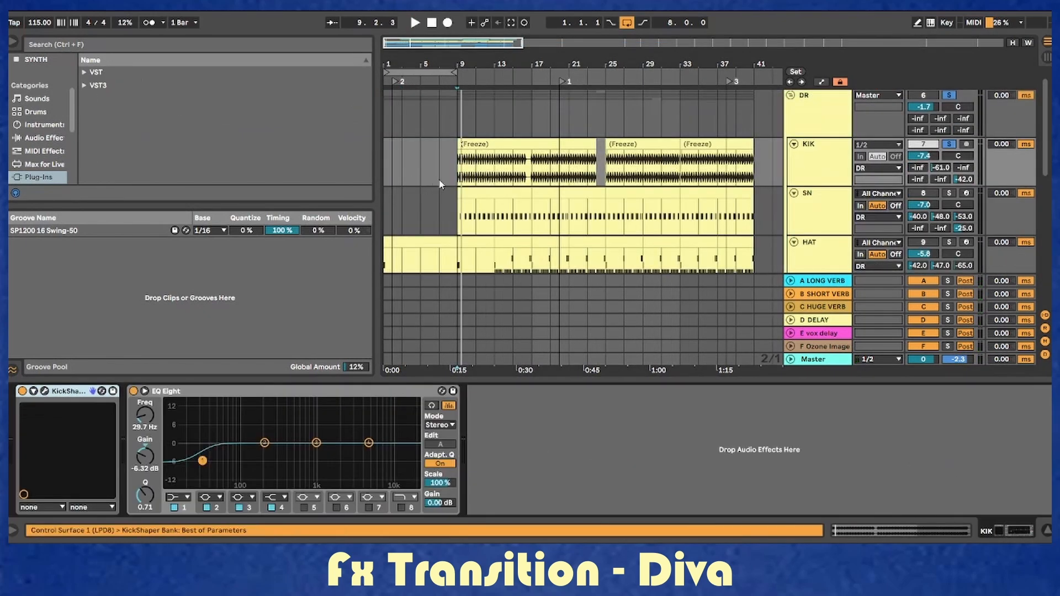
# Play the KIK track from bar 9 and open its KickShaper plug-in for review.
pyautogui.click(455, 175)
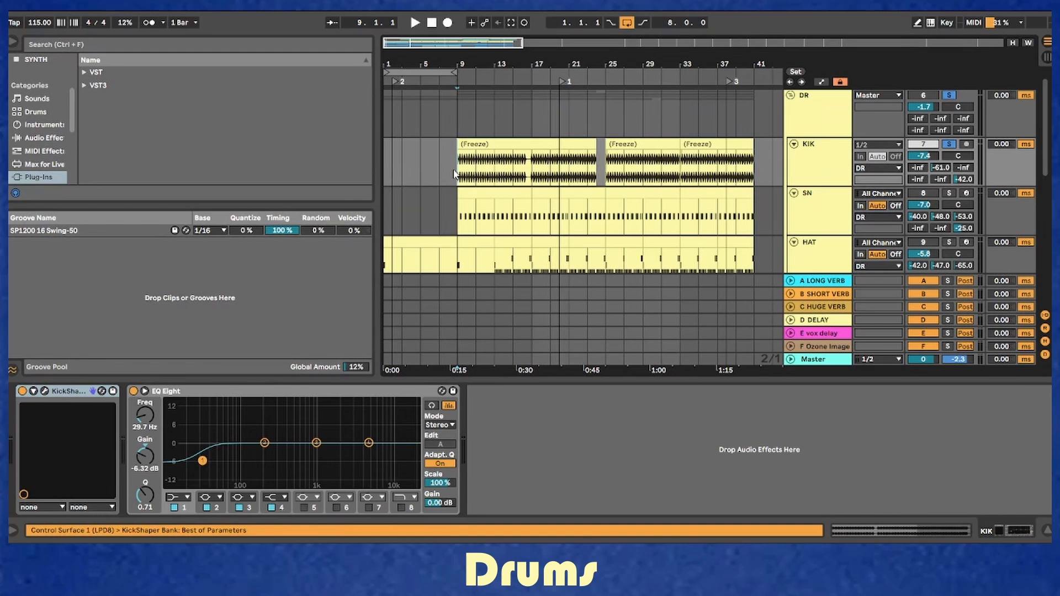
pyautogui.press('space')
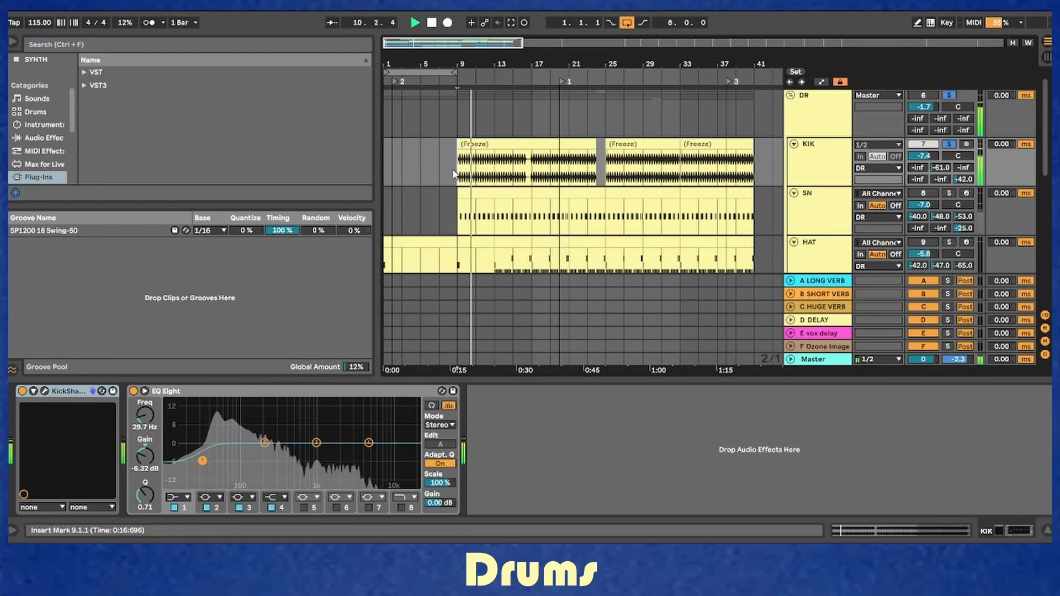
pyautogui.press('space')
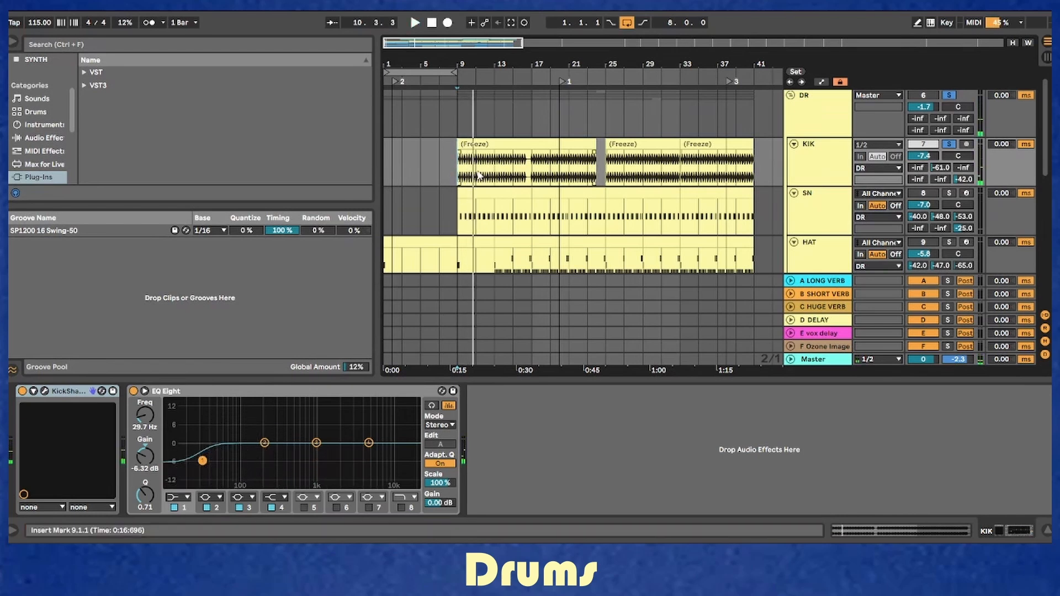
pyautogui.click(44, 390)
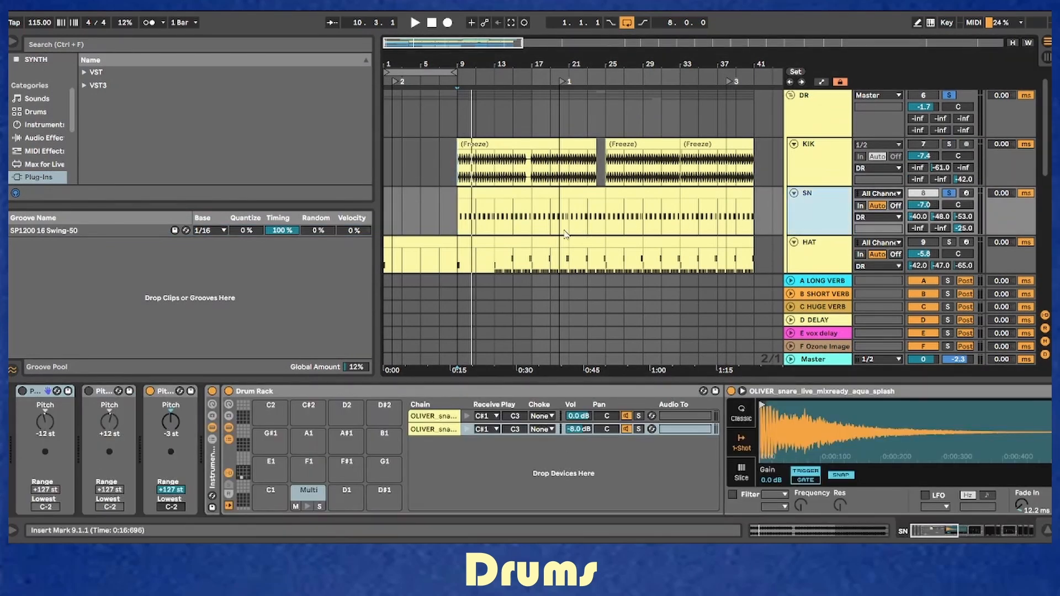
# Preview the two layered OLIVER snare samples in the SN Drum Rack and open that track's KickShaper.
pyautogui.click(466, 429)
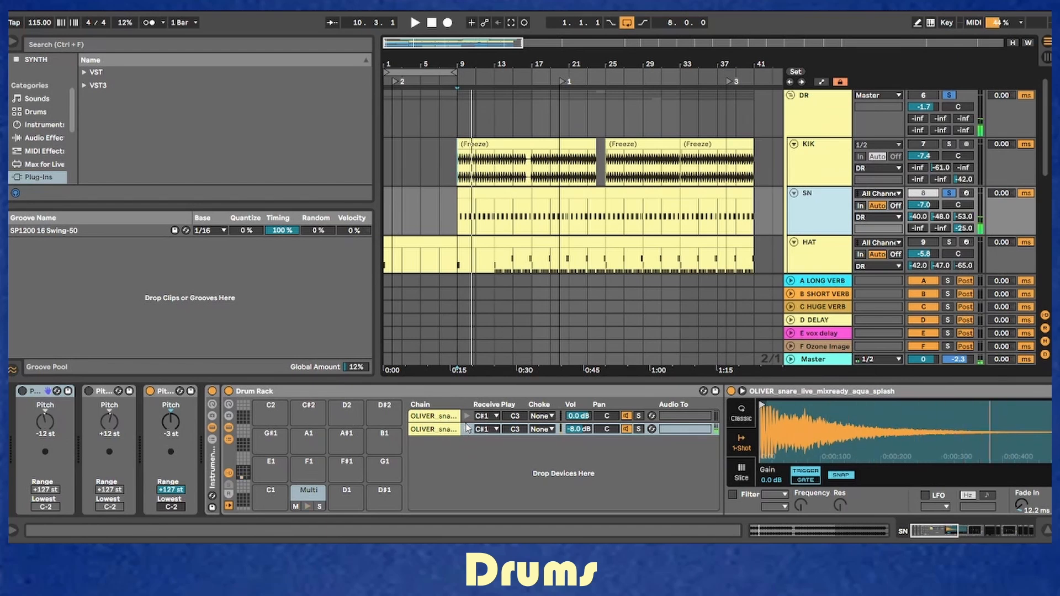
pyautogui.click(467, 417)
pyautogui.click(976, 533)
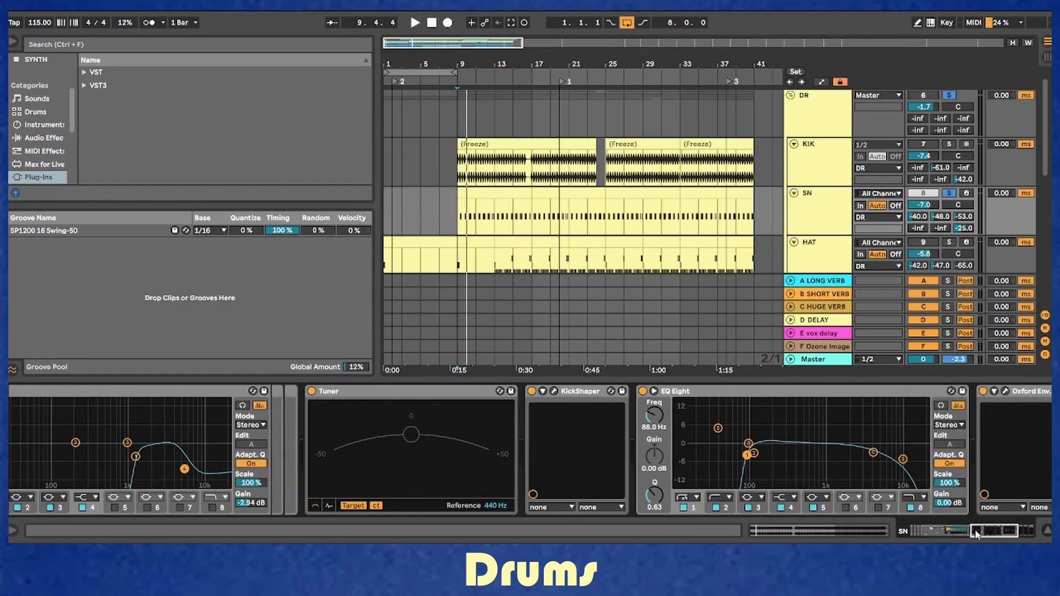
pyautogui.click(553, 391)
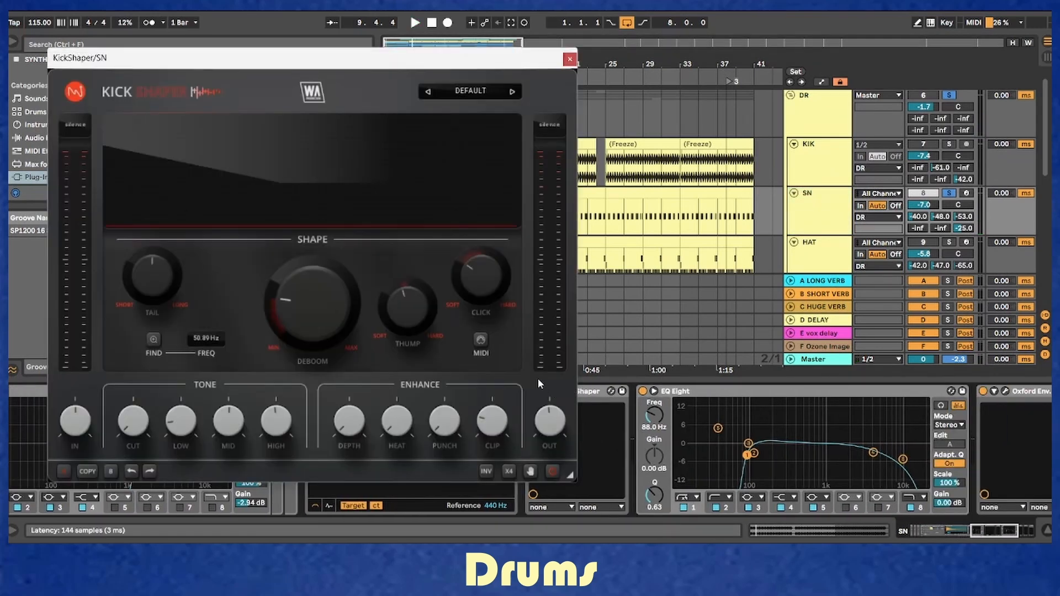
# Close the KickShaper on the SN track and open the Oxford Envolution after the EQ Eight for review.
pyautogui.press('Escape')
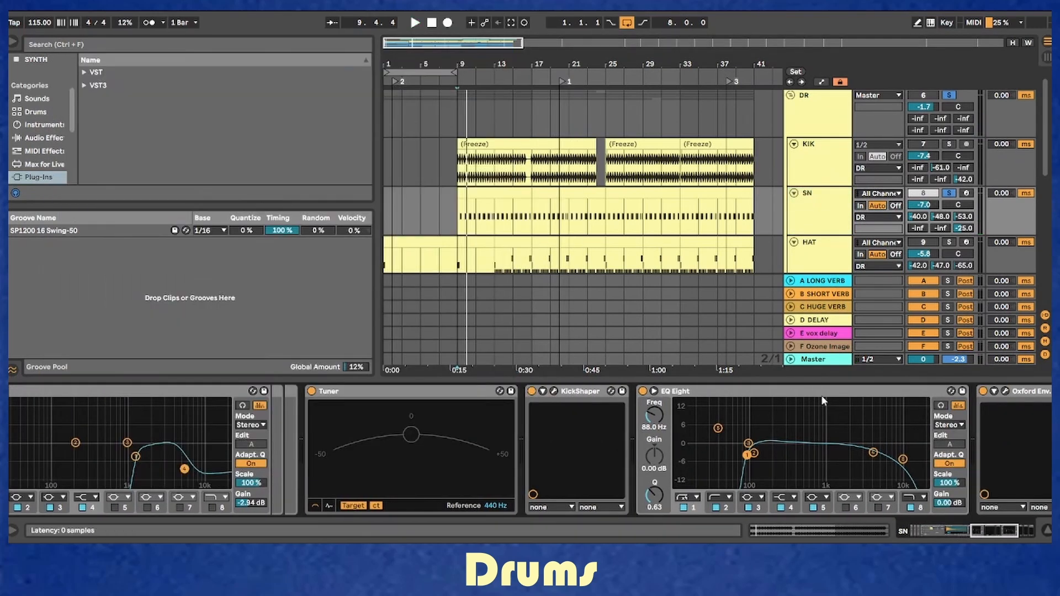
pyautogui.click(979, 532)
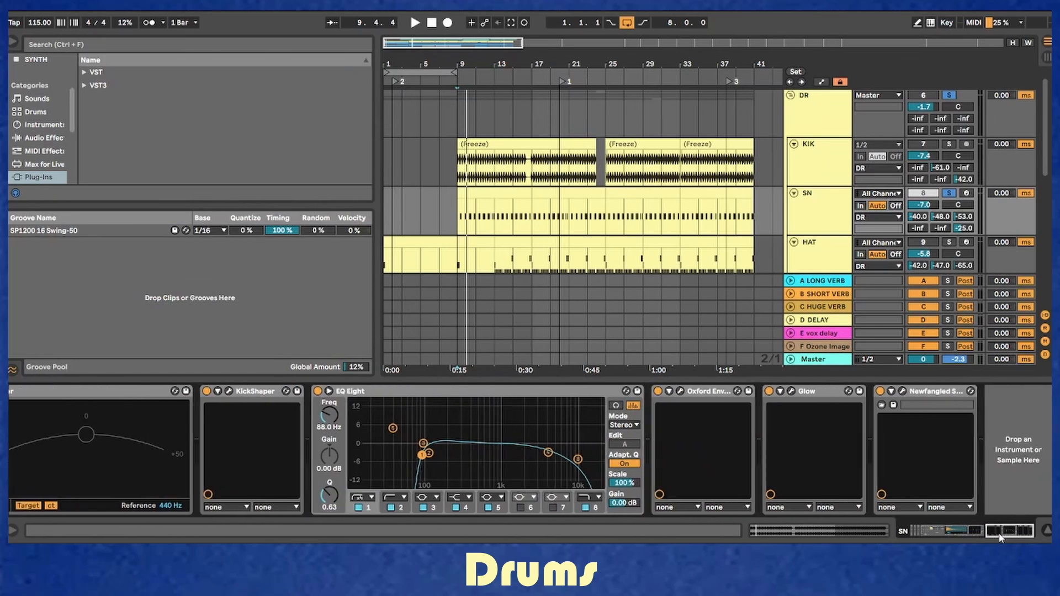
pyautogui.click(679, 391)
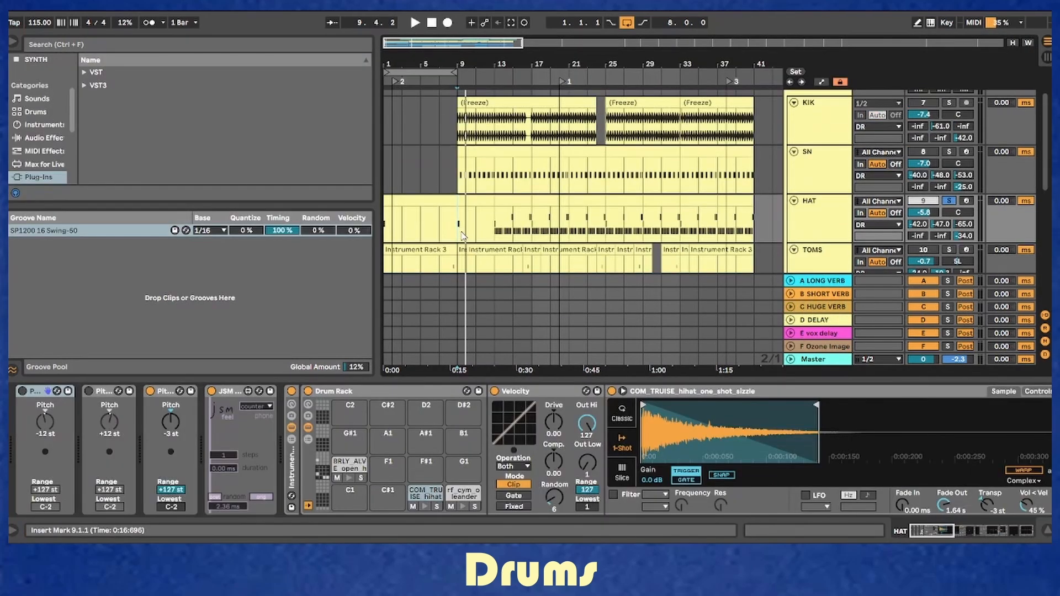
# Play the soloed HAT track from bar 9 and from bar 13, and review its Drum Rack samples and effect chain.
pyautogui.press('space')
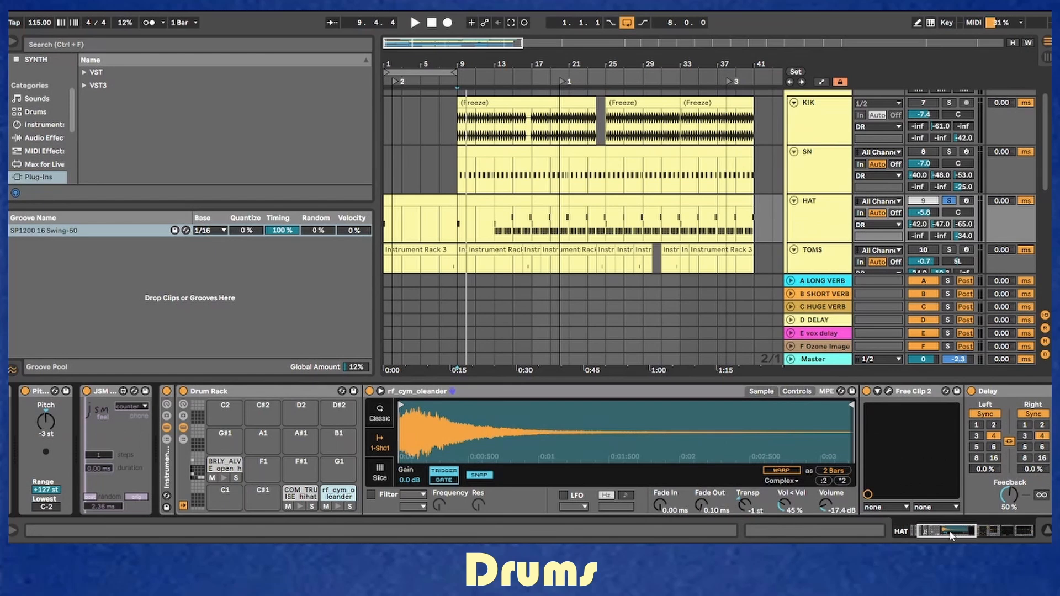
pyautogui.moveTo(951, 535)
pyautogui.mouseDown()
pyautogui.moveTo(971, 535)
pyautogui.moveTo(943, 533)
pyautogui.mouseUp()
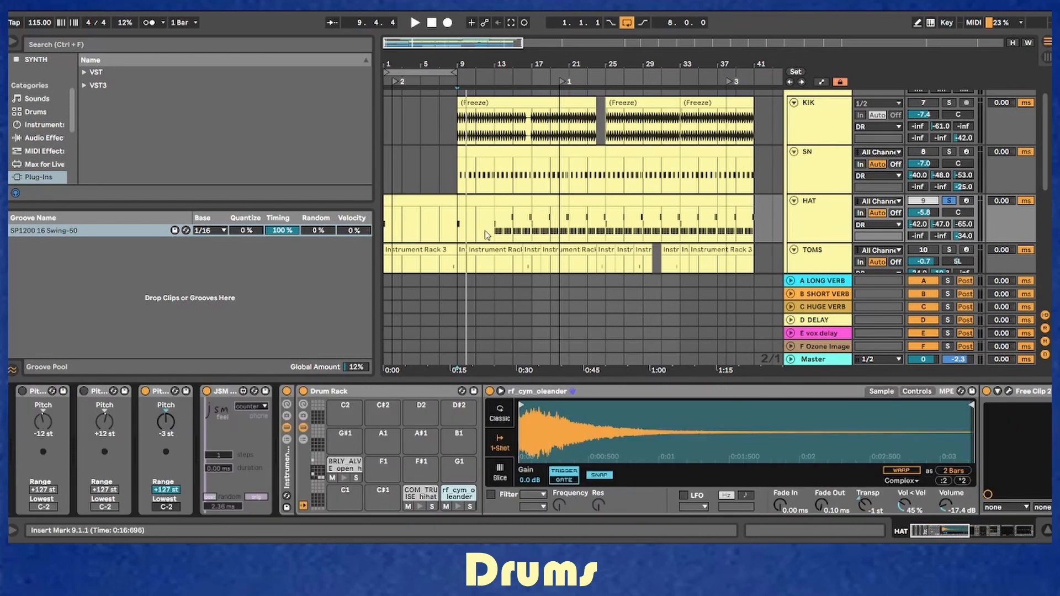
pyautogui.click(494, 231)
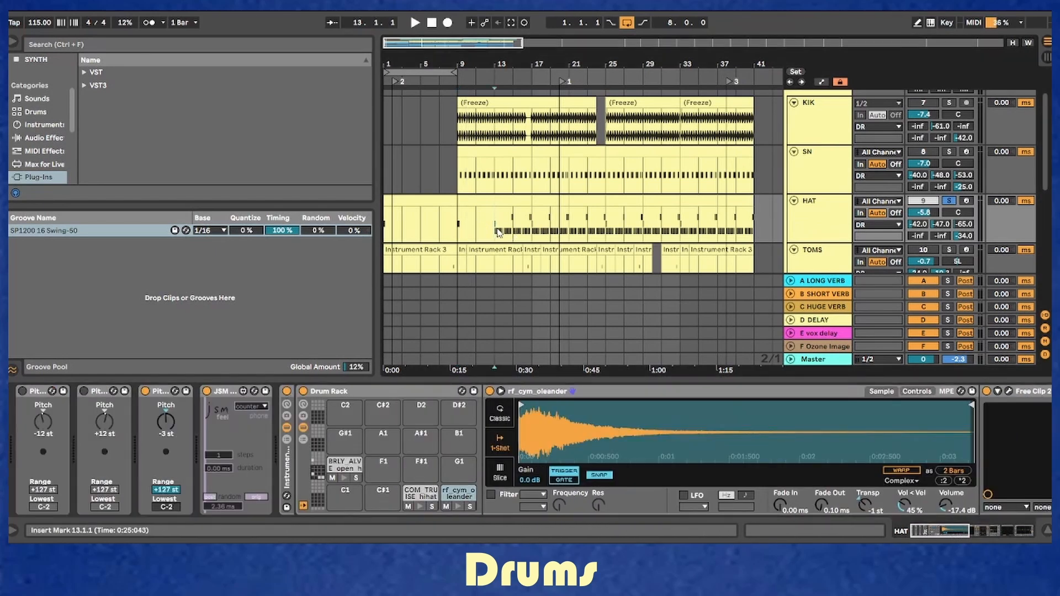
pyautogui.moveTo(496, 231); pyautogui.dragTo(531, 232)
pyautogui.press('space')
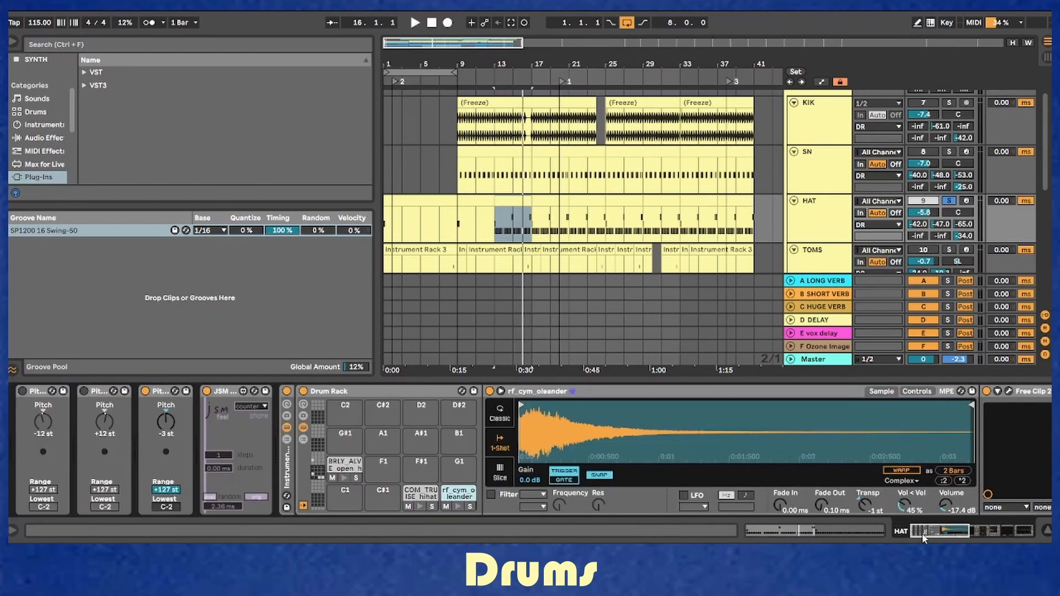
pyautogui.moveTo(921, 535); pyautogui.dragTo(973, 540)
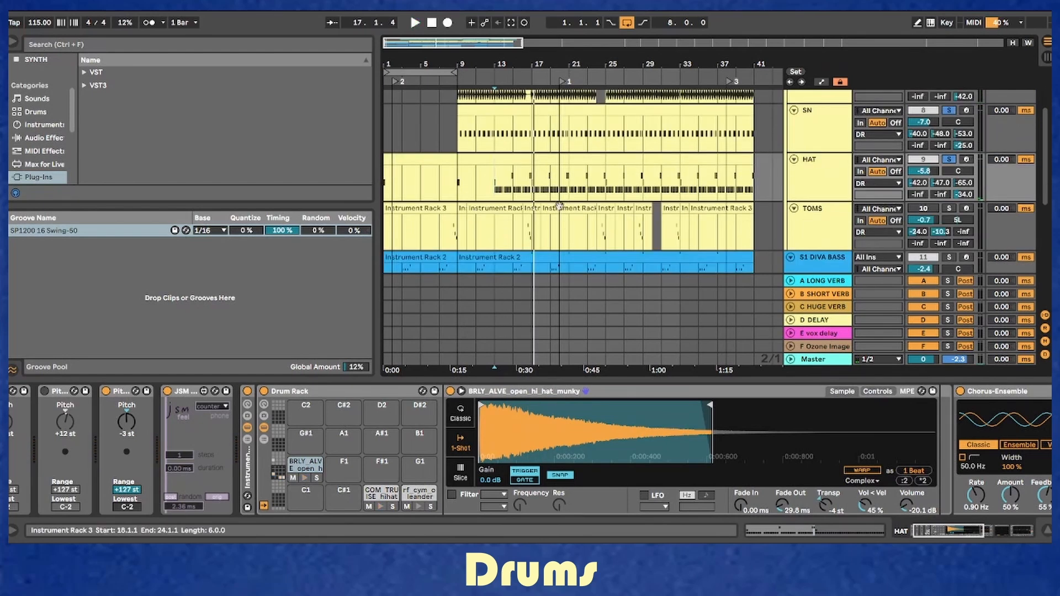
# Audition the soloed TOMS track from bar 16 with its Oxford Envolution open, and play the drums with the Diva bass from bar 9.
pyautogui.click(515, 245)
pyautogui.click(520, 246)
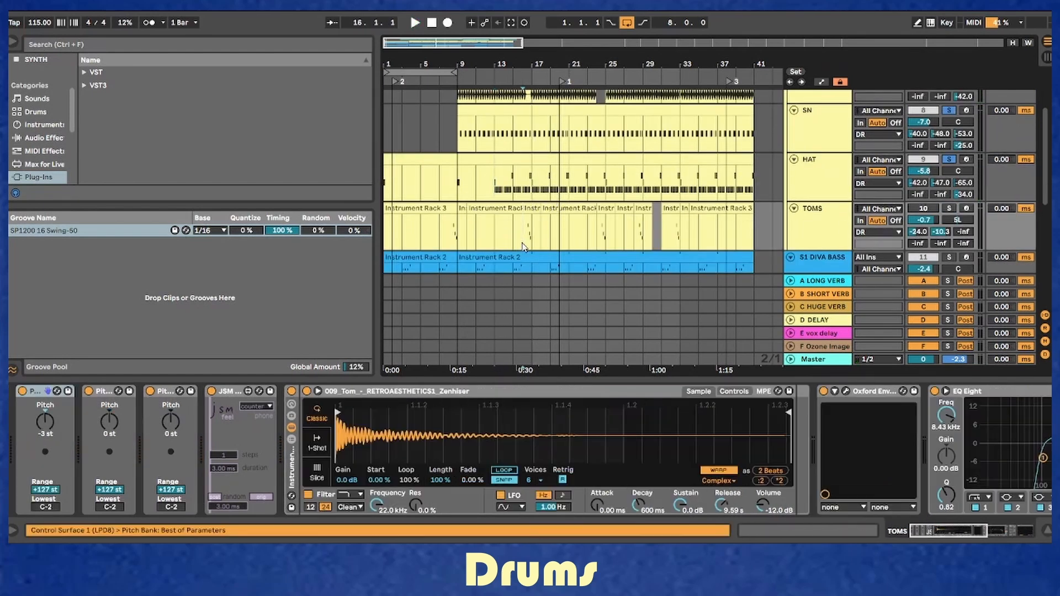
pyautogui.click(949, 209)
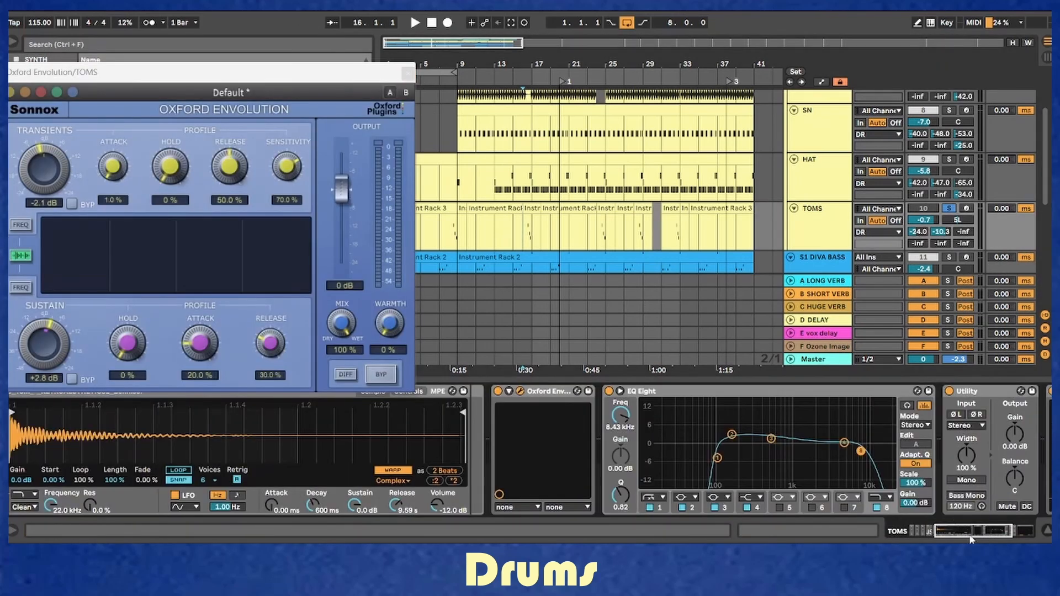
pyautogui.moveTo(969, 536); pyautogui.dragTo(984, 535)
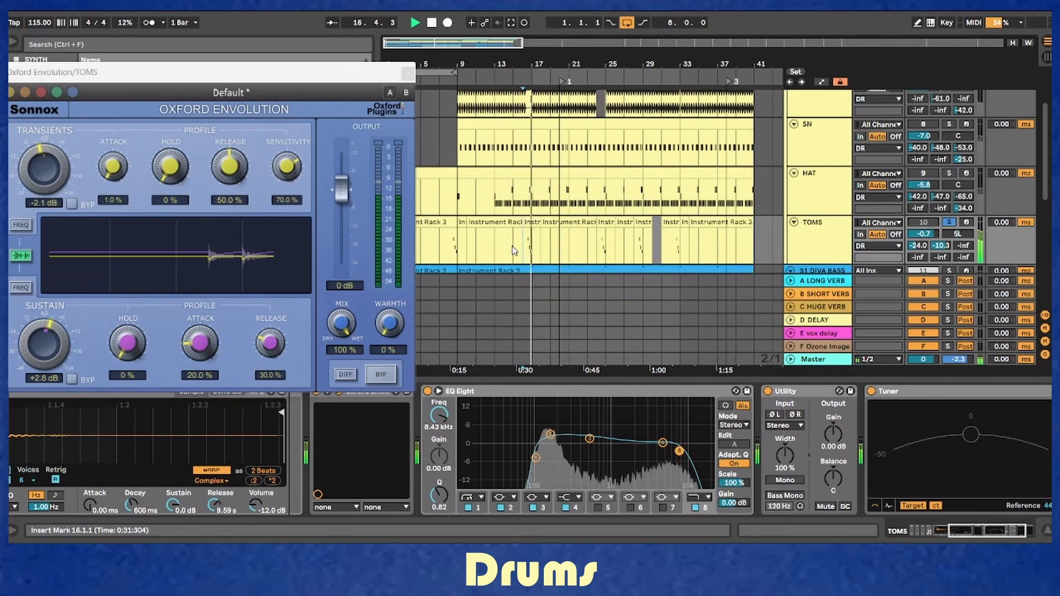
pyautogui.press('space')
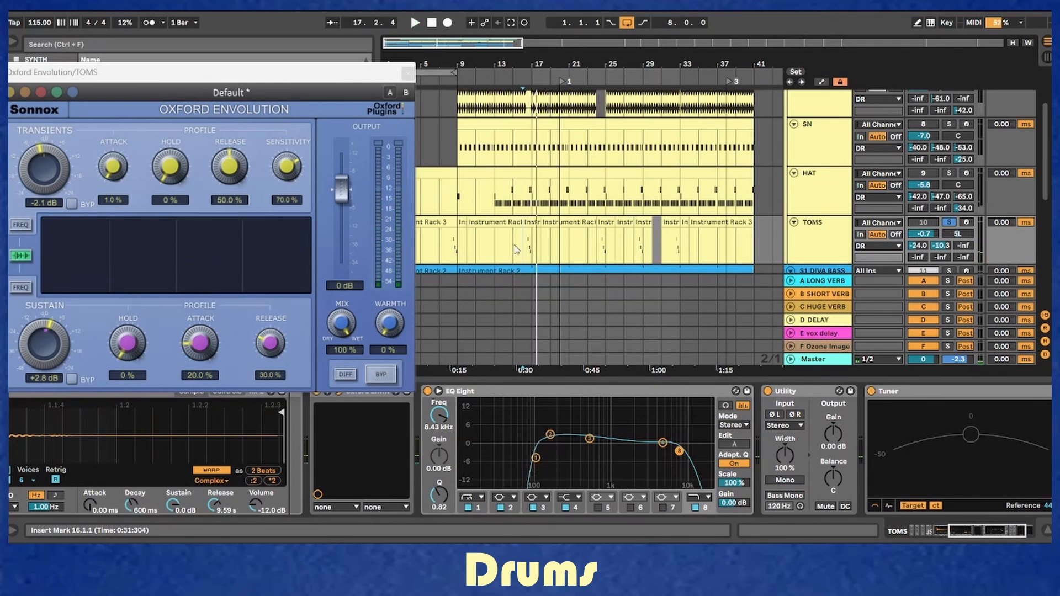
pyautogui.click(949, 222)
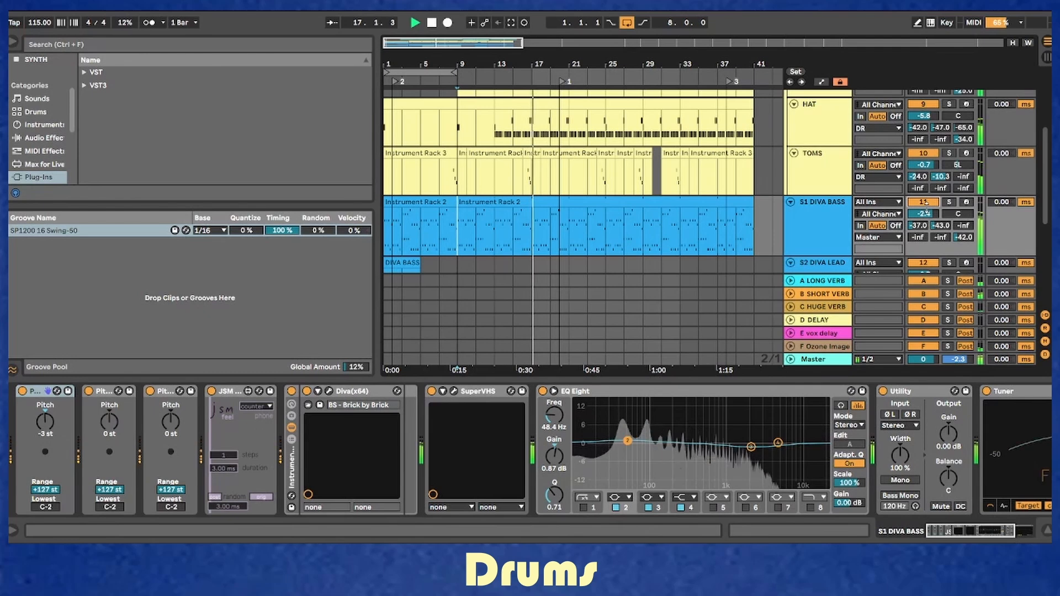
pyautogui.press('space')
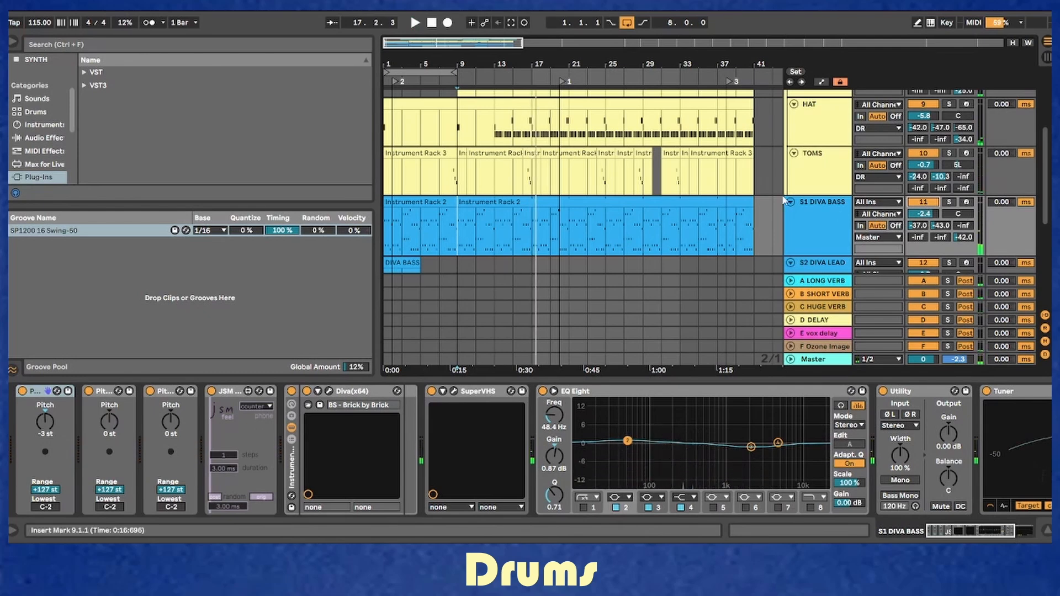
# Arm the S7 K1V STRINGS track and review the IA-3 String Pad preset in its K1v synth.
pyautogui.scroll(-10, 778, 201)
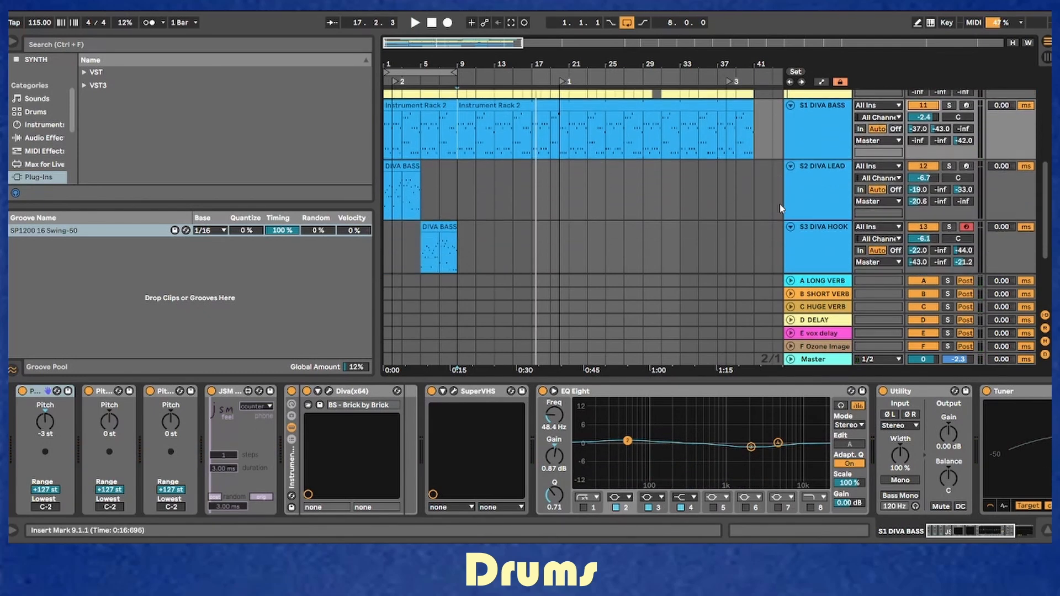
pyautogui.click(832, 216)
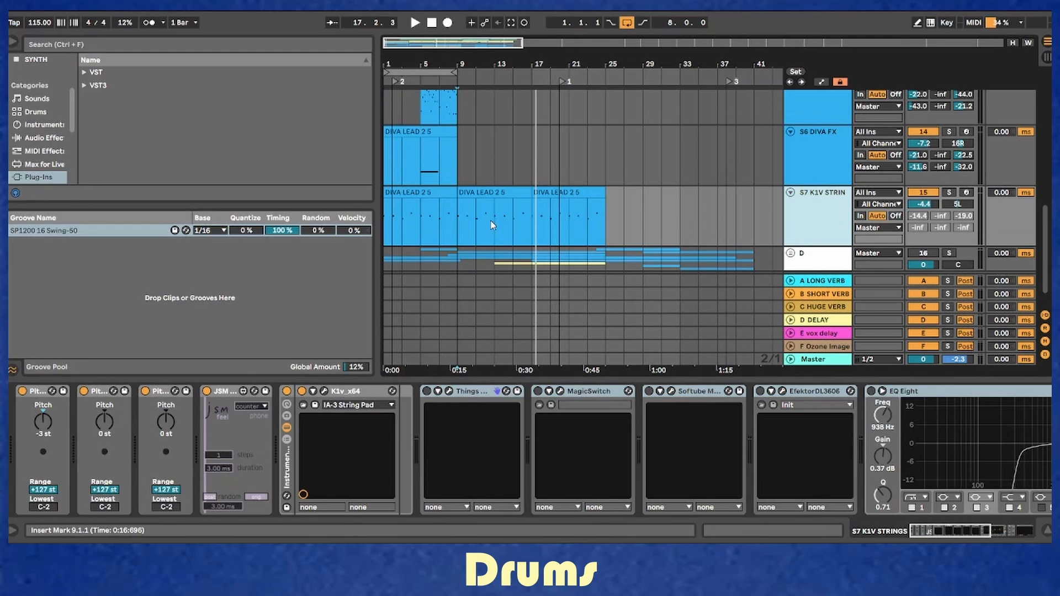
pyautogui.click(966, 192)
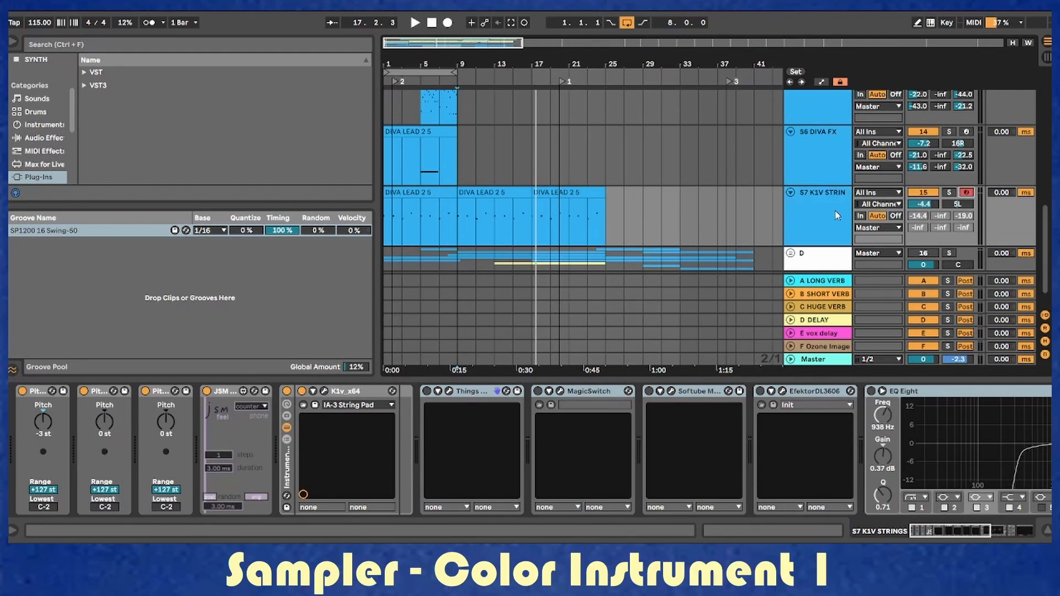
pyautogui.click(324, 391)
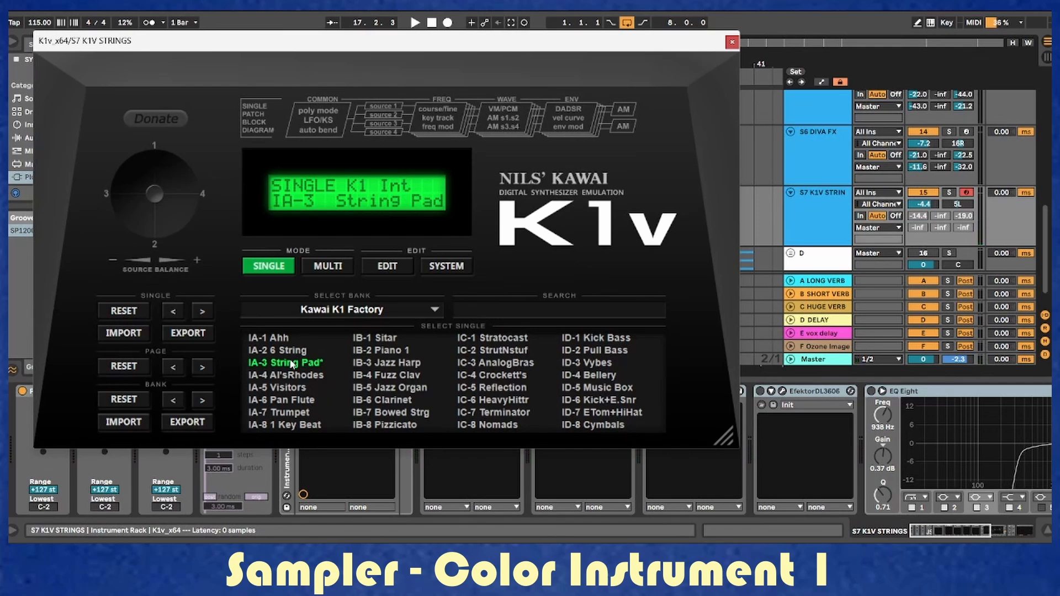
pyautogui.click(732, 42)
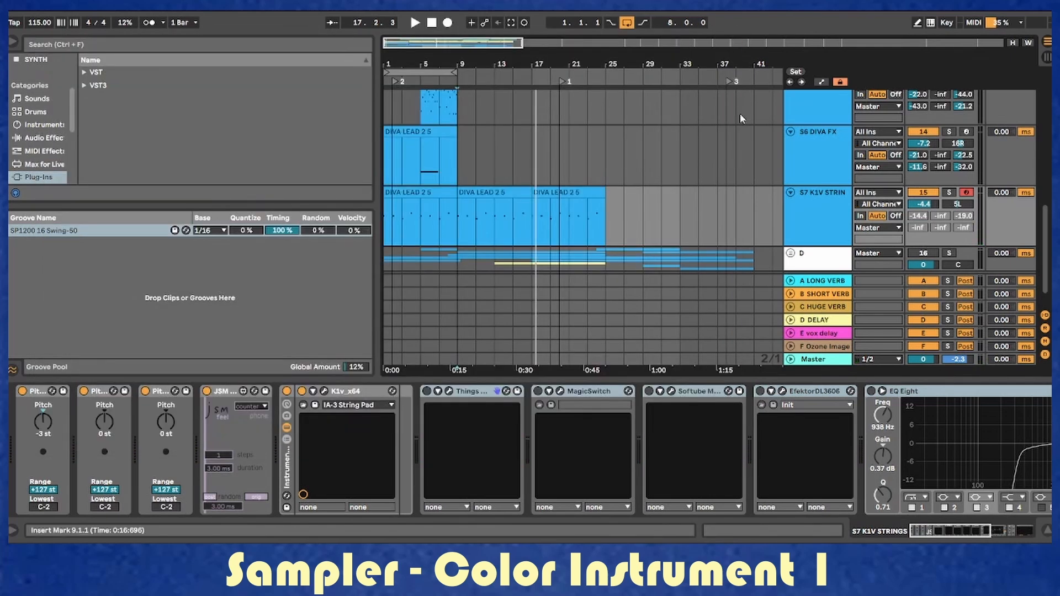
# Enable all sends on S7 K1V STRINGS and turn on its Things Crusher, MagicSwitch and Softube Model 84 Chorus effects.
pyautogui.rightClick(923, 216)
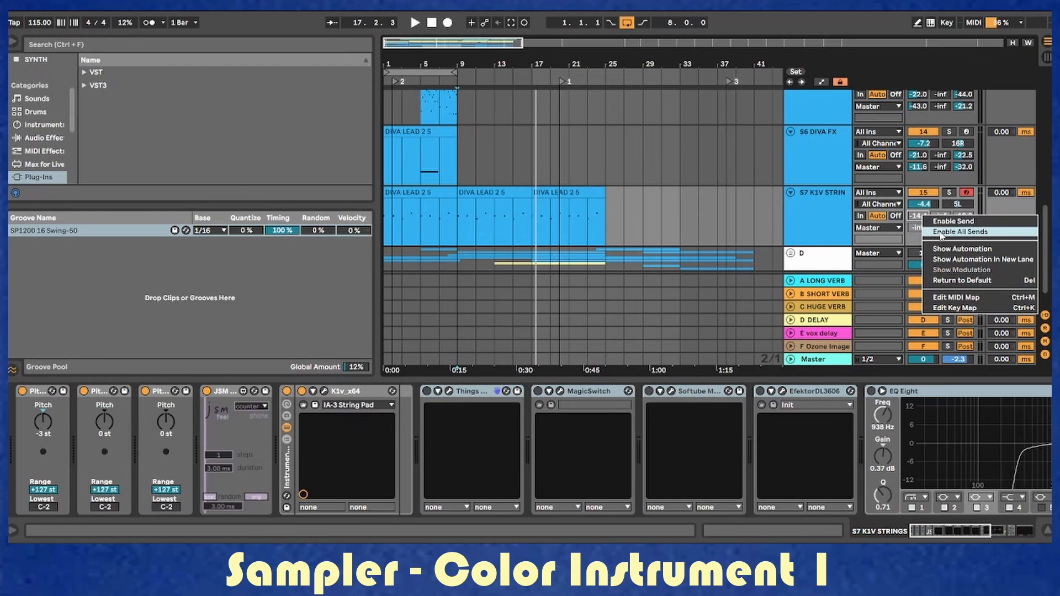
pyautogui.click(941, 233)
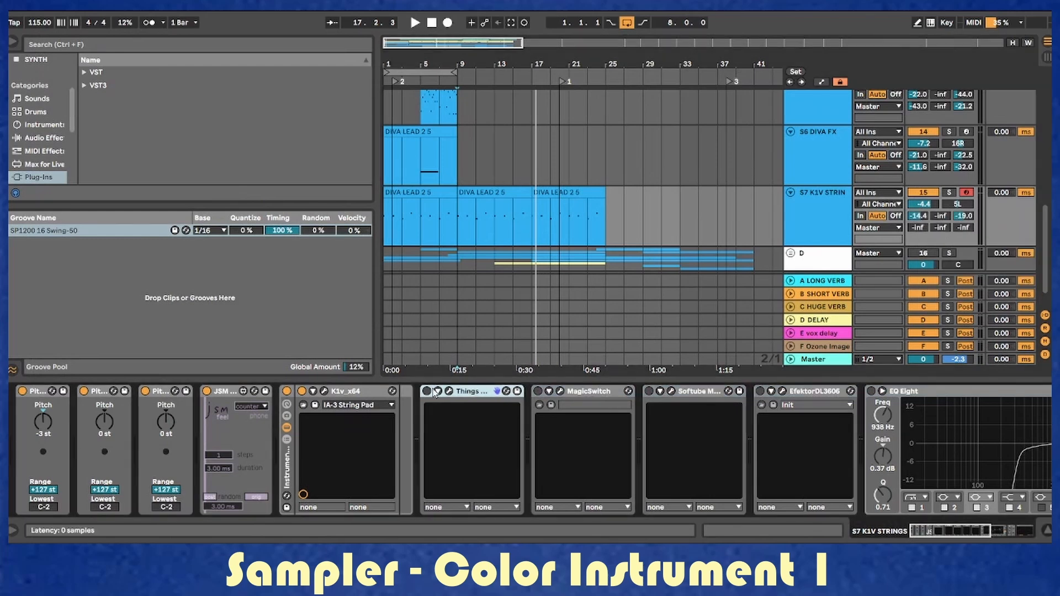
pyautogui.click(437, 391)
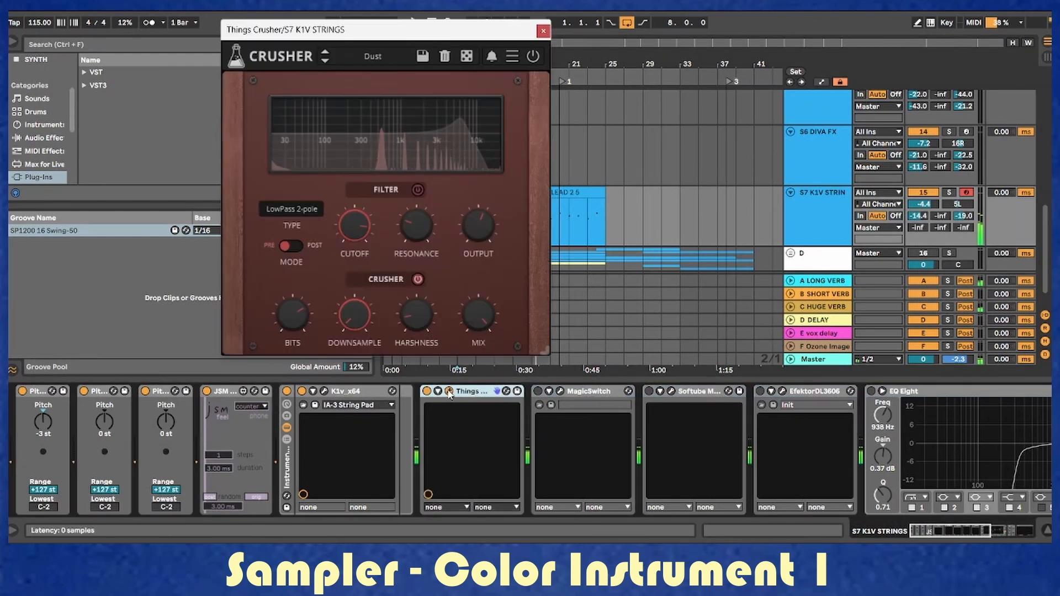
pyautogui.click(560, 391)
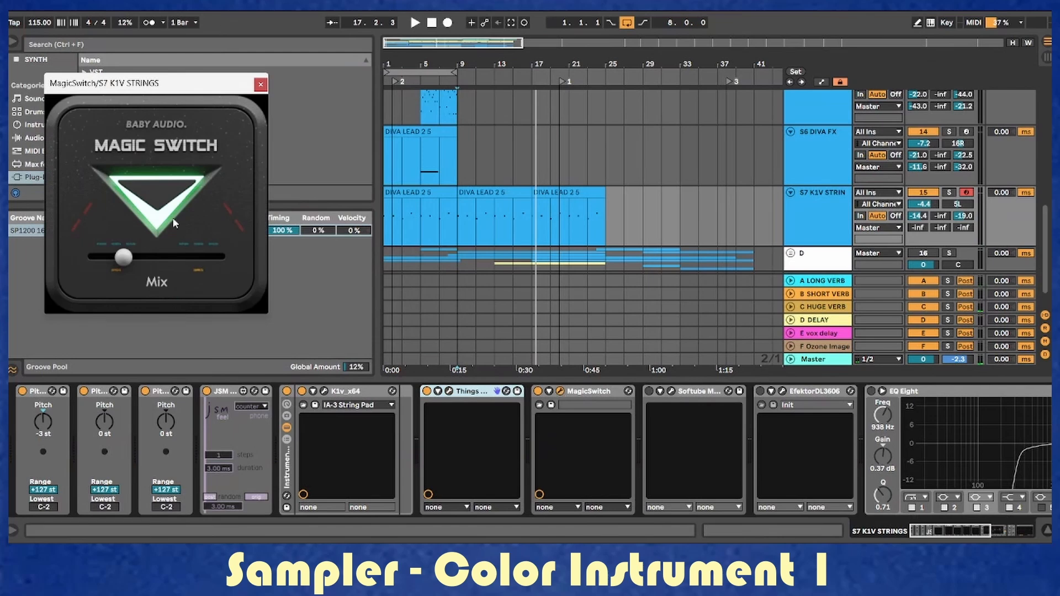
pyautogui.click(671, 391)
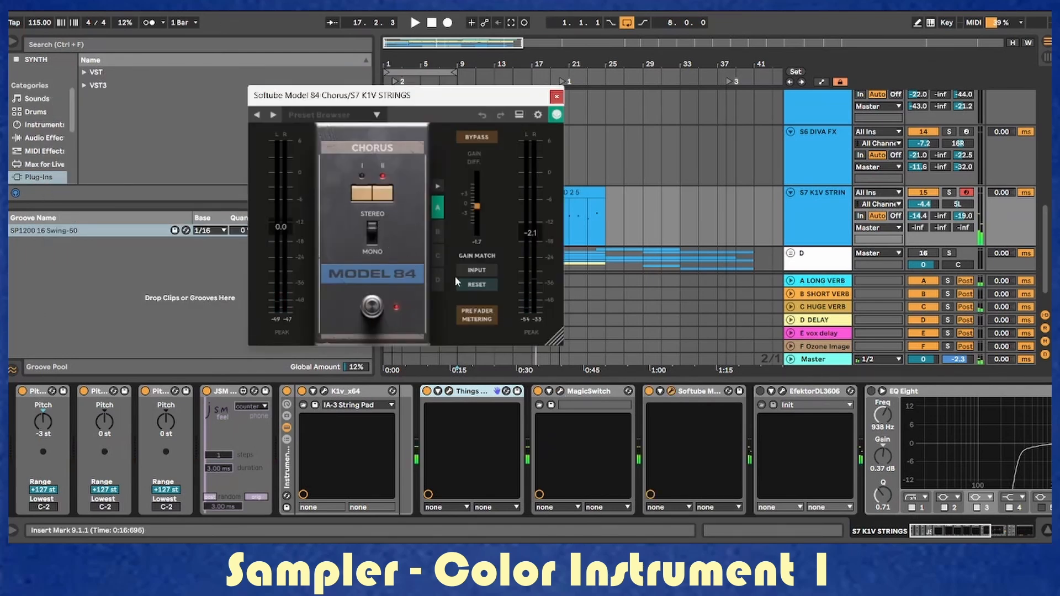
pyautogui.click(556, 96)
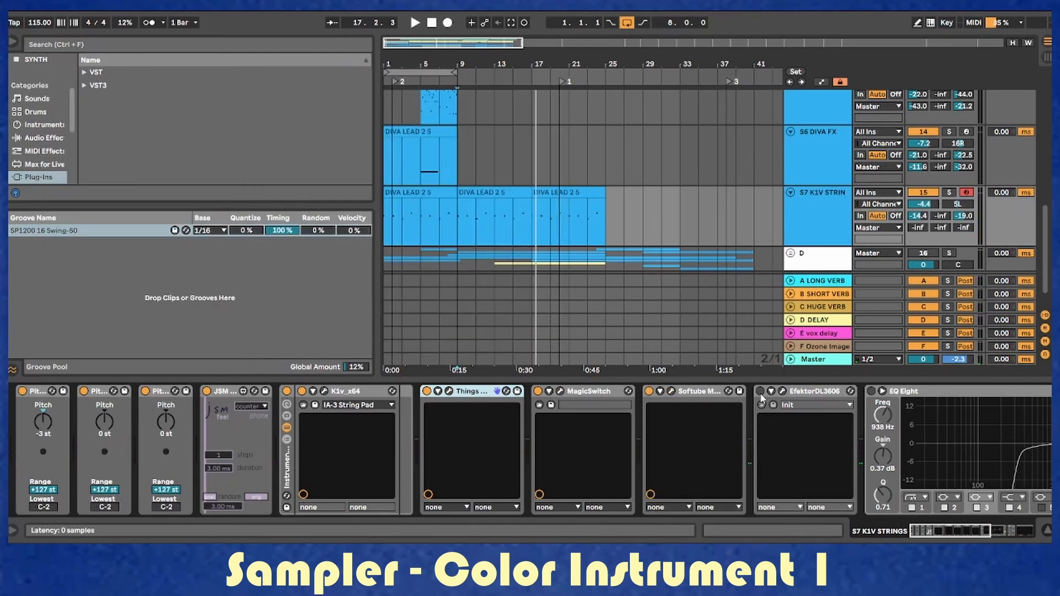
# Turn on the EfektorDL3606 delay and the EQ Eight on the S7 K1V STRINGS track, opening the delay for review.
pyautogui.click(760, 392)
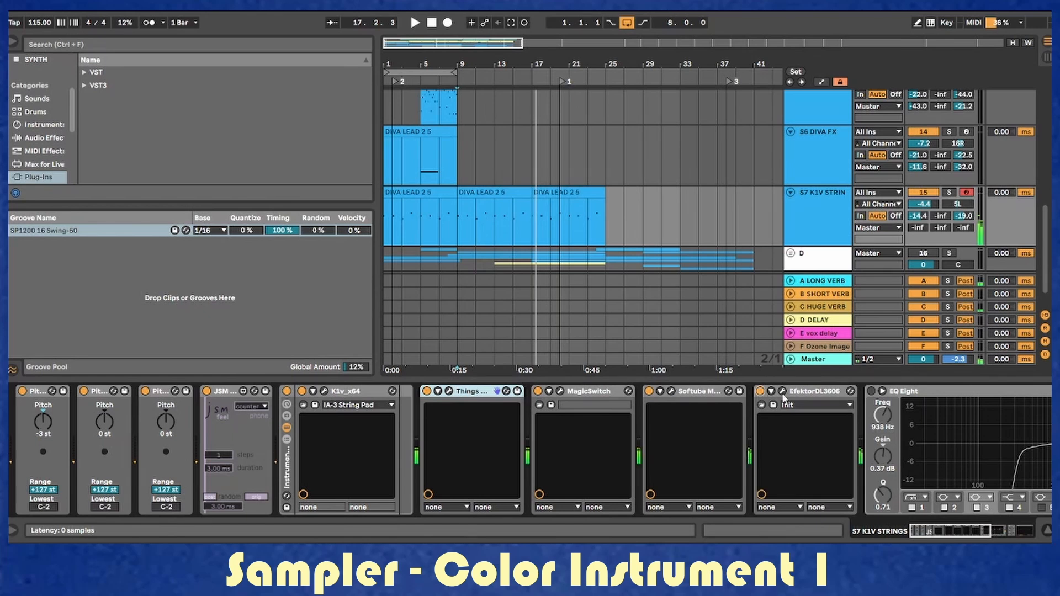
pyautogui.click(783, 391)
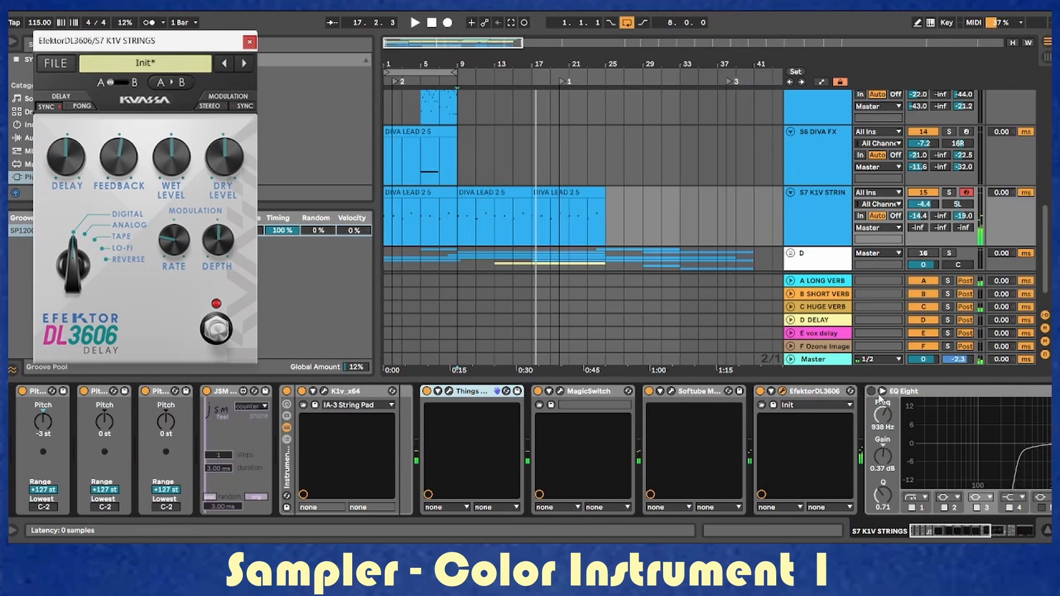
pyautogui.click(871, 391)
# Review the end of the strings effect chain and play back the arrangement from the start with the processed strings.
pyautogui.click(942, 533)
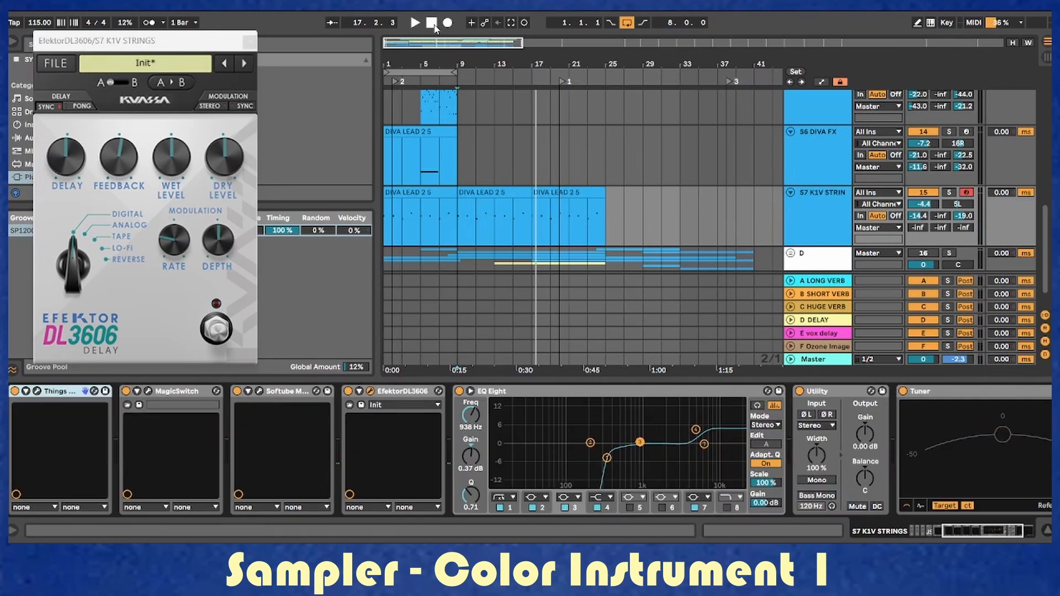
pyautogui.click(415, 23)
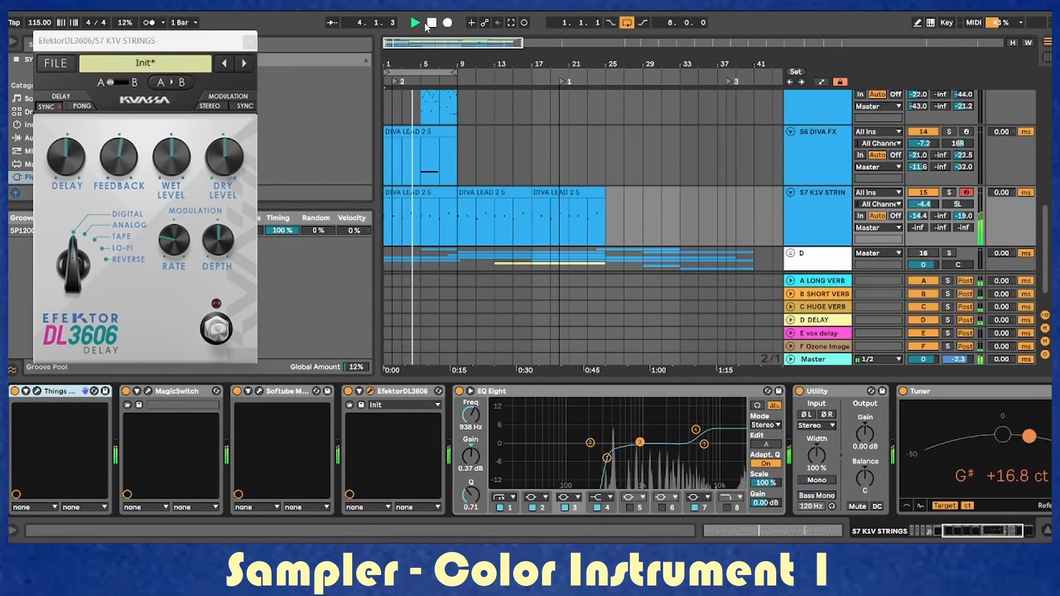
pyautogui.click(429, 23)
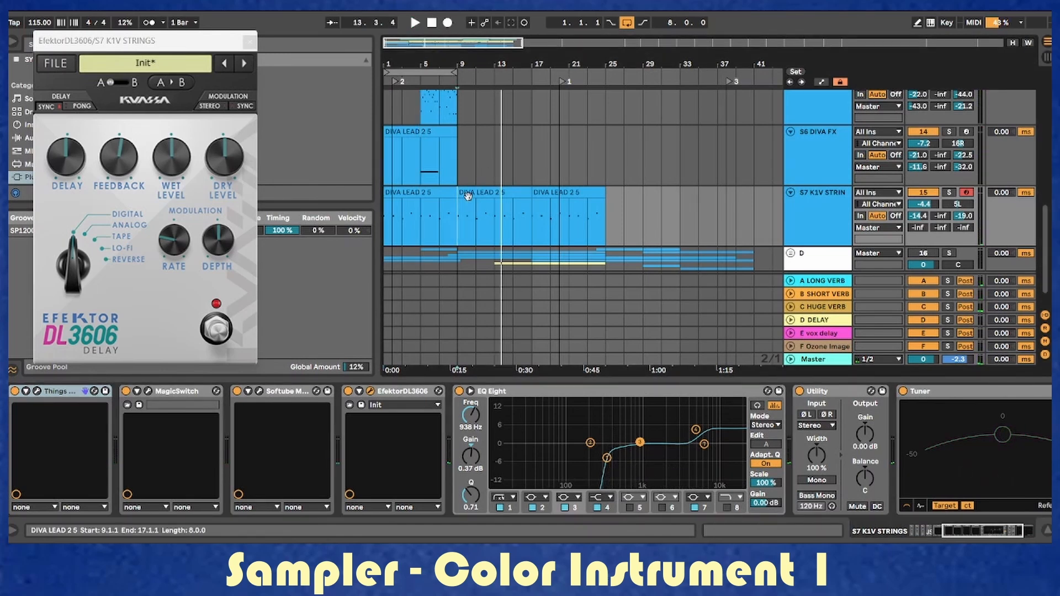
# Bring up the S8 K1V PING track with the ID-3 Vybes preset in its K1v synth and enable all its sends.
pyautogui.scroll(-1, 806, 227)
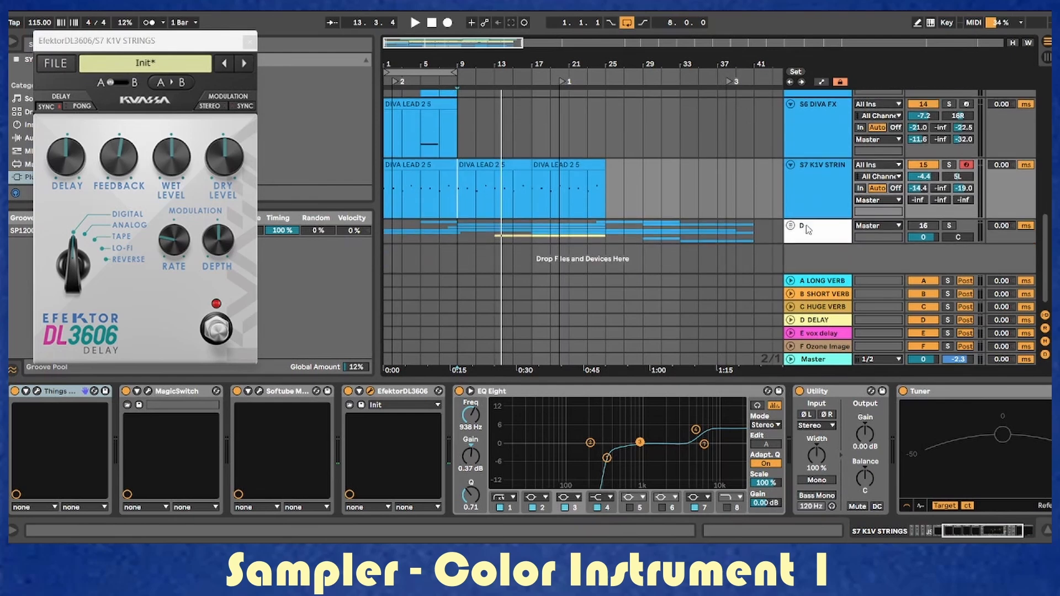
pyautogui.scroll(1, 806, 228)
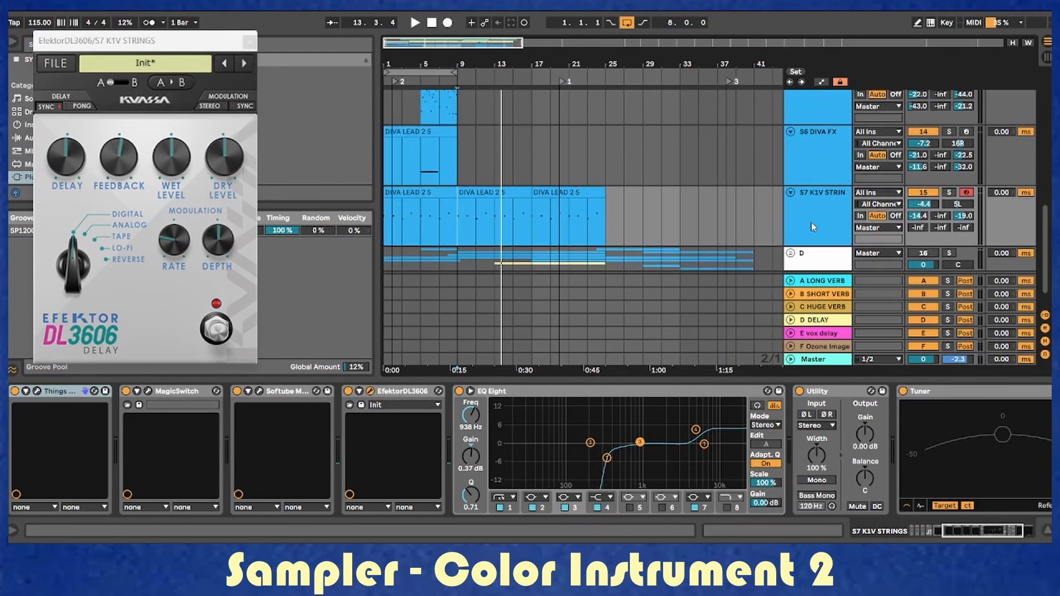
pyautogui.click(815, 220)
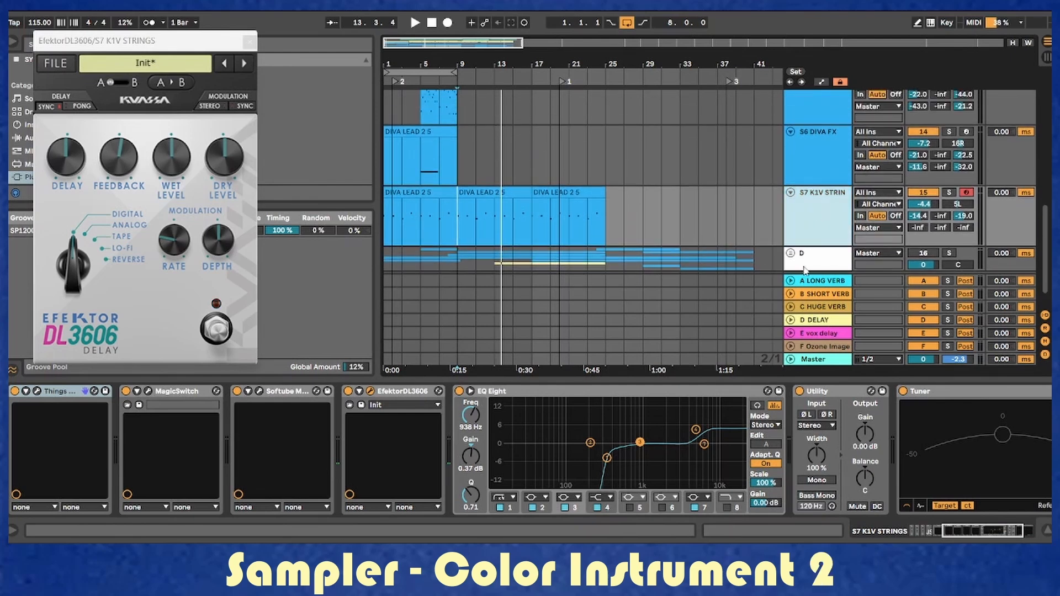
pyautogui.moveTo(805, 271); pyautogui.dragTo(806, 269)
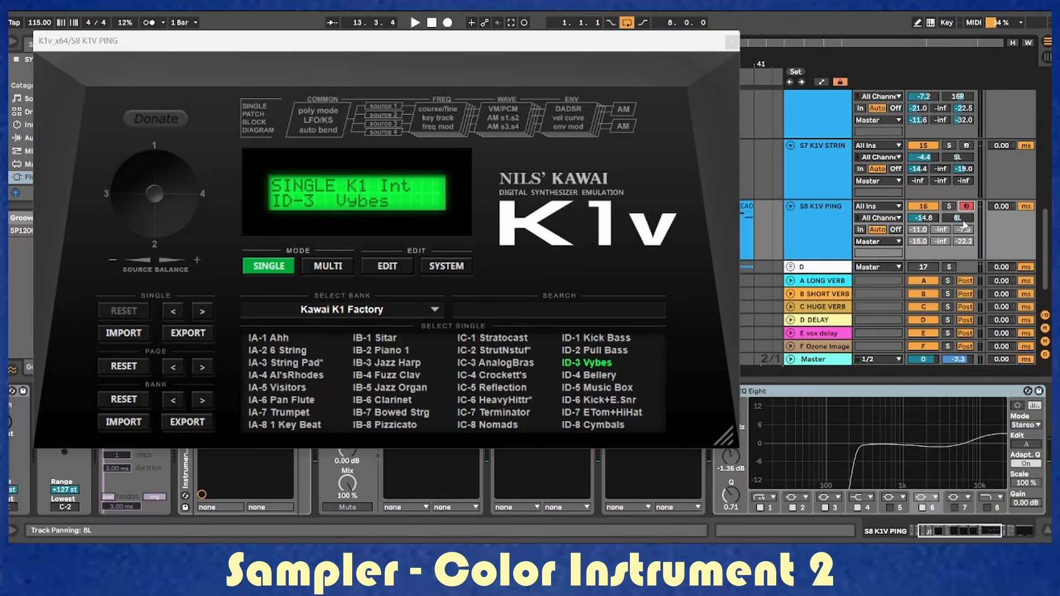
pyautogui.rightClick(921, 231)
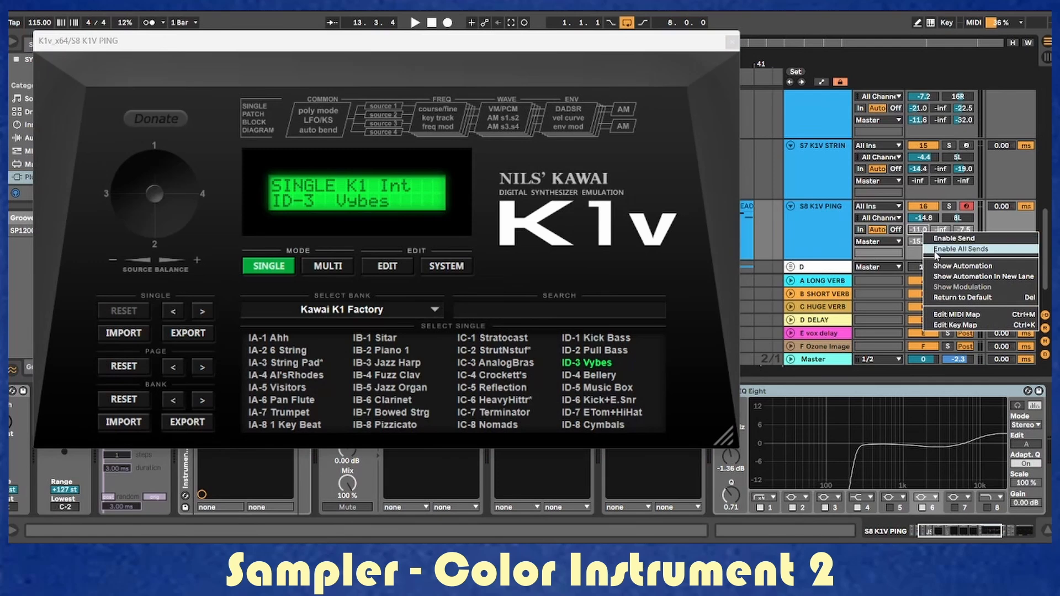
pyautogui.click(935, 252)
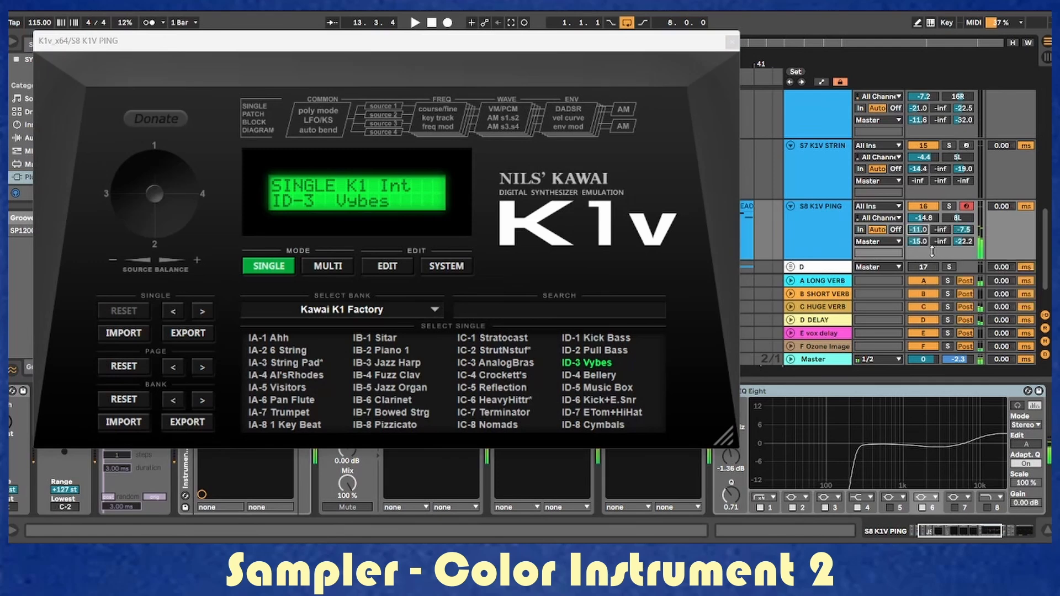
# Close the K1v synth, turn on the MF-101S Filter on S8 K1V PING and review the filter's settings.
pyautogui.click(731, 42)
pyautogui.click(327, 395)
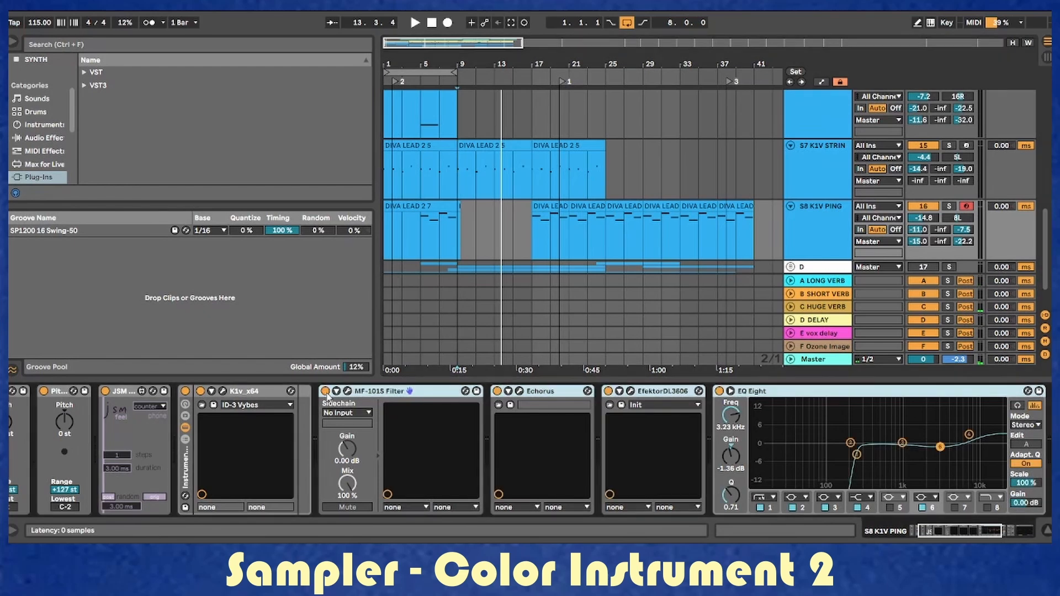
pyautogui.click(347, 391)
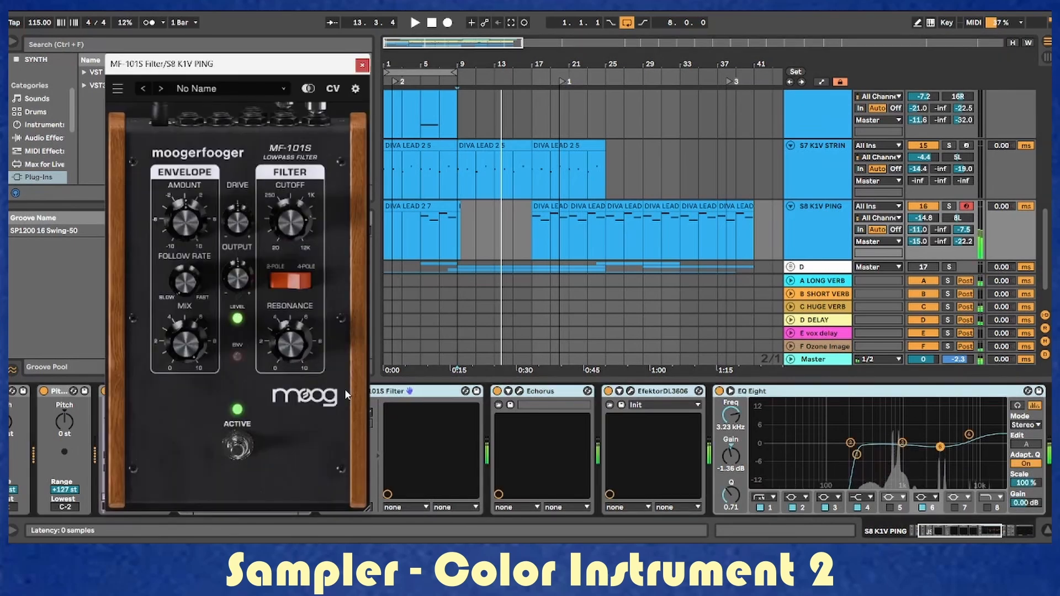
pyautogui.click(362, 65)
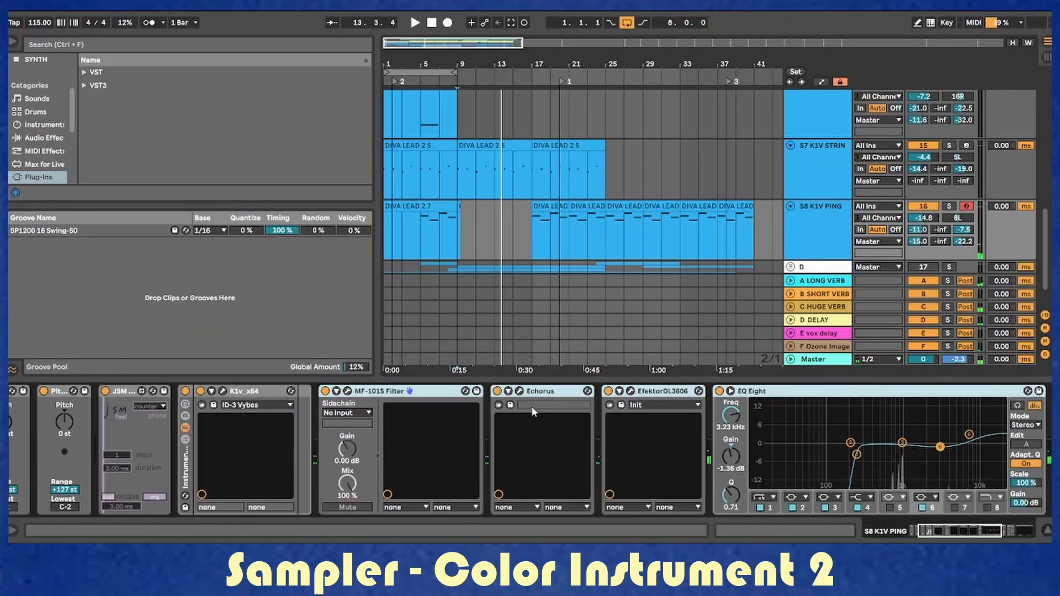
# Review the Echorus and EfektorDL3606 delay settings on S8 K1V PING, then hide the plug-in windows.
pyautogui.click(519, 391)
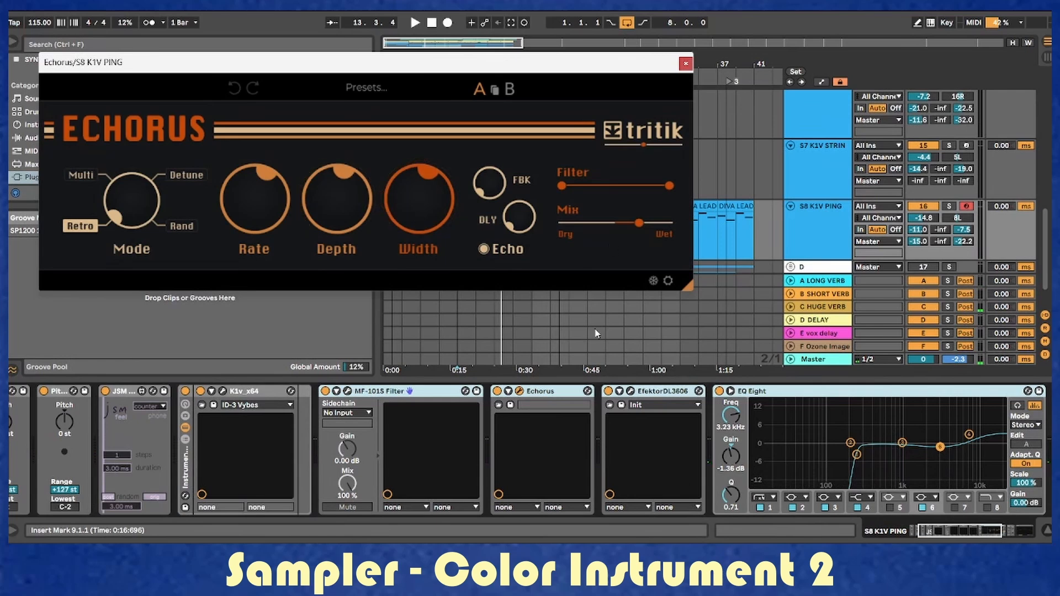
pyautogui.click(630, 391)
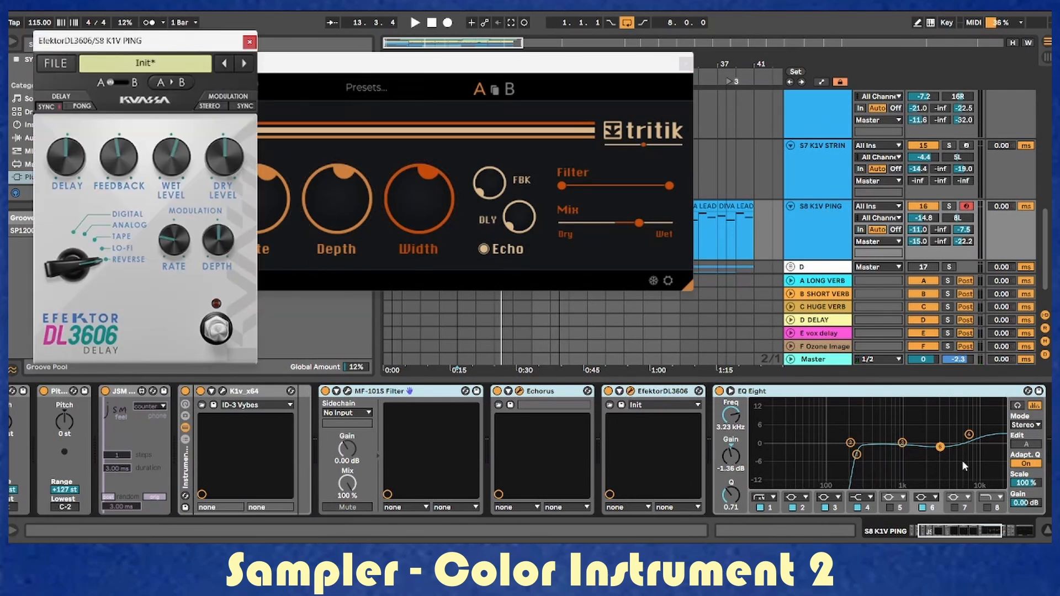
pyautogui.click(818, 233)
pyautogui.hotkey('ctrl', 'alt', 'p')
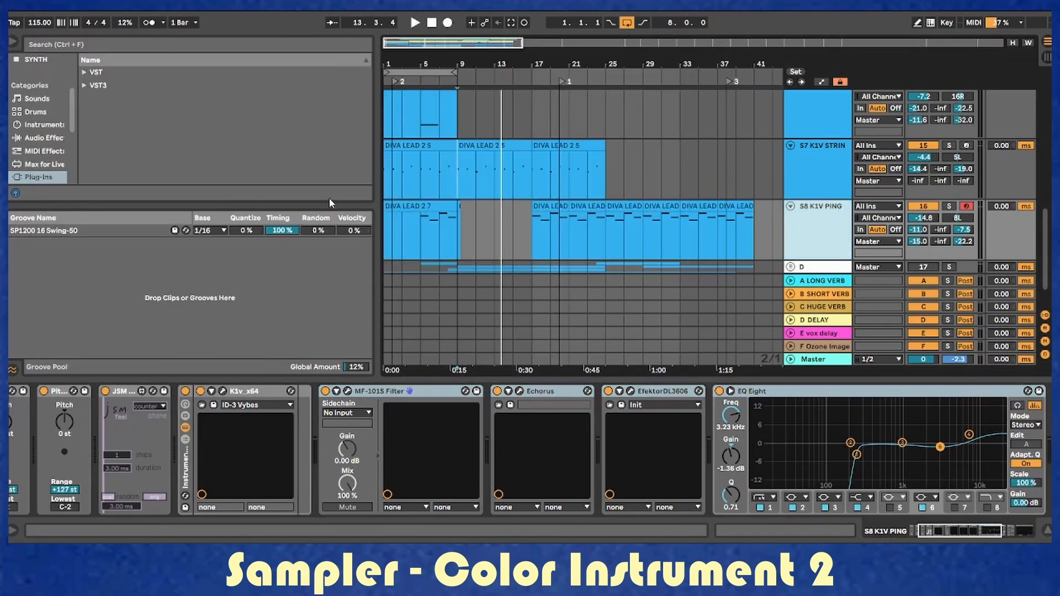
# Play back the arrangement from bar 17 to hear the S8 K1V PING part, then stop and go to bar 5.
pyautogui.click(528, 241)
pyautogui.press('space')
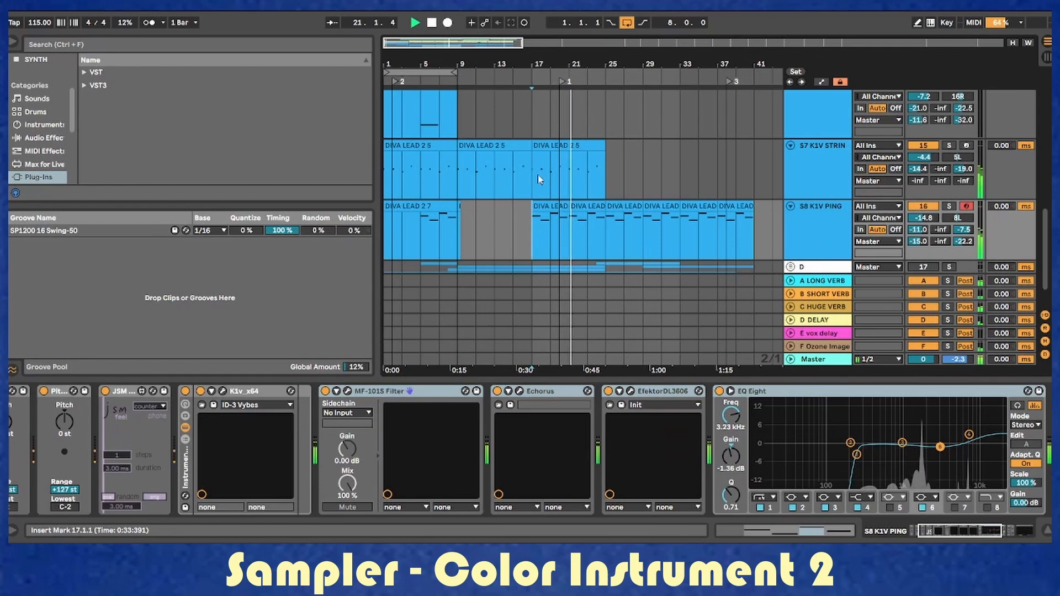
pyautogui.click(434, 23)
pyautogui.click(427, 231)
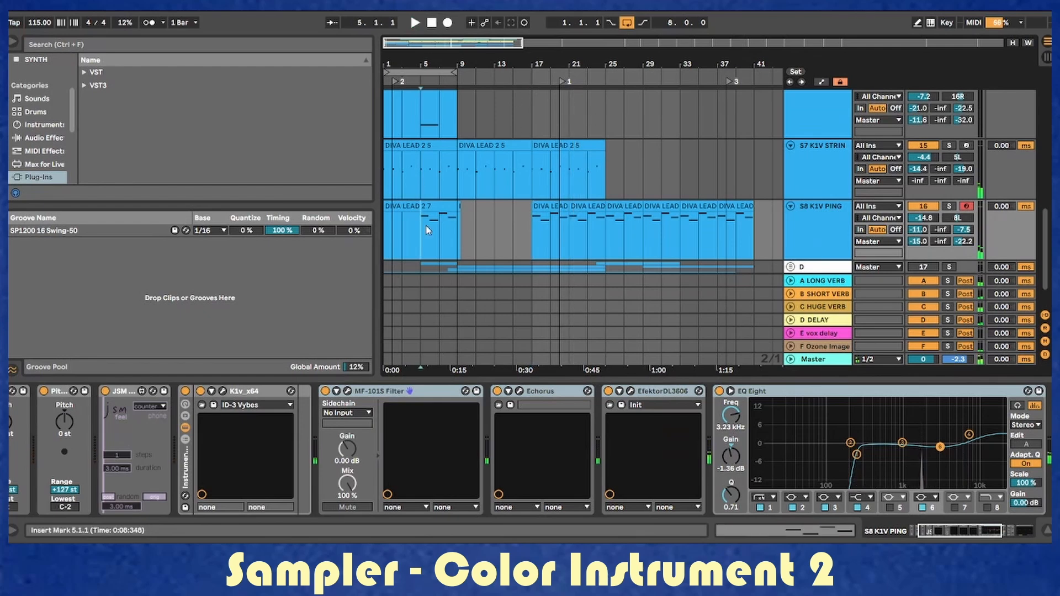
# Locate the second DIVA BASS 4 clip on the S3 DIVA HOOK track and play the arrangement from bar 25.
pyautogui.scroll(6, 650, 170)
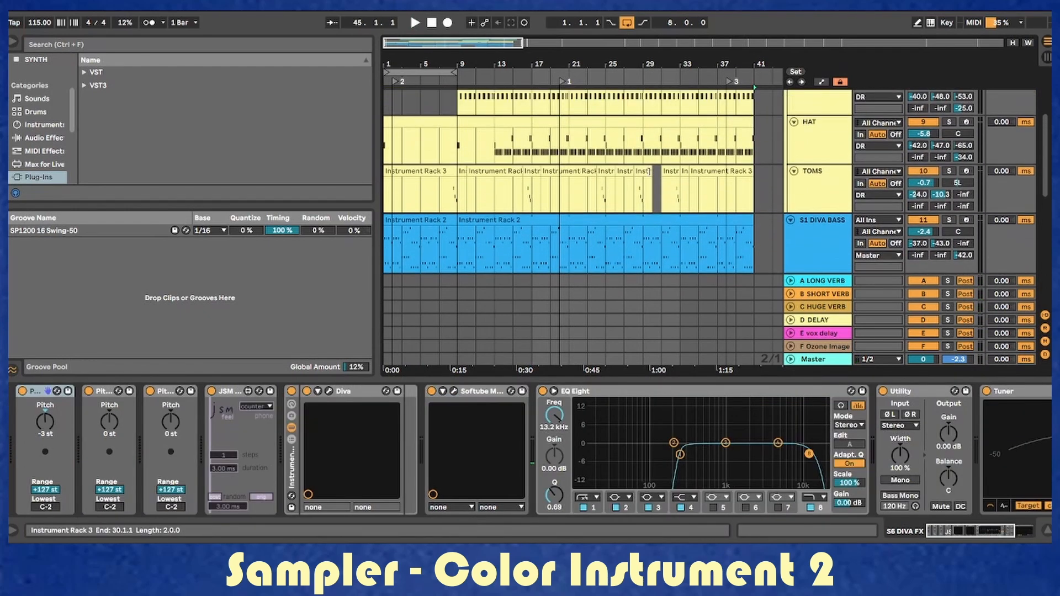
pyautogui.scroll(-6, 647, 177)
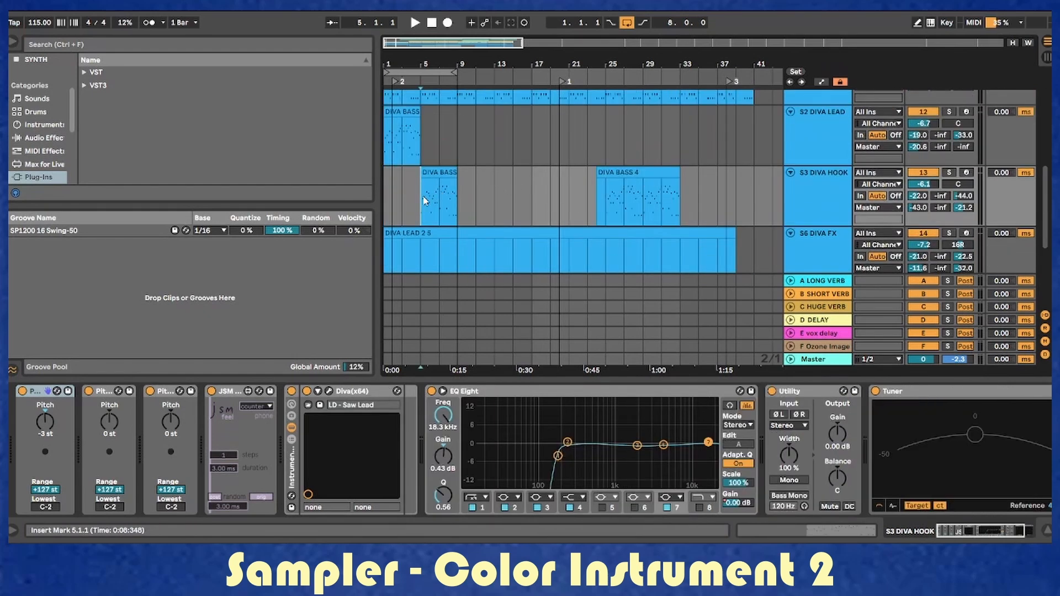
pyautogui.click(610, 196)
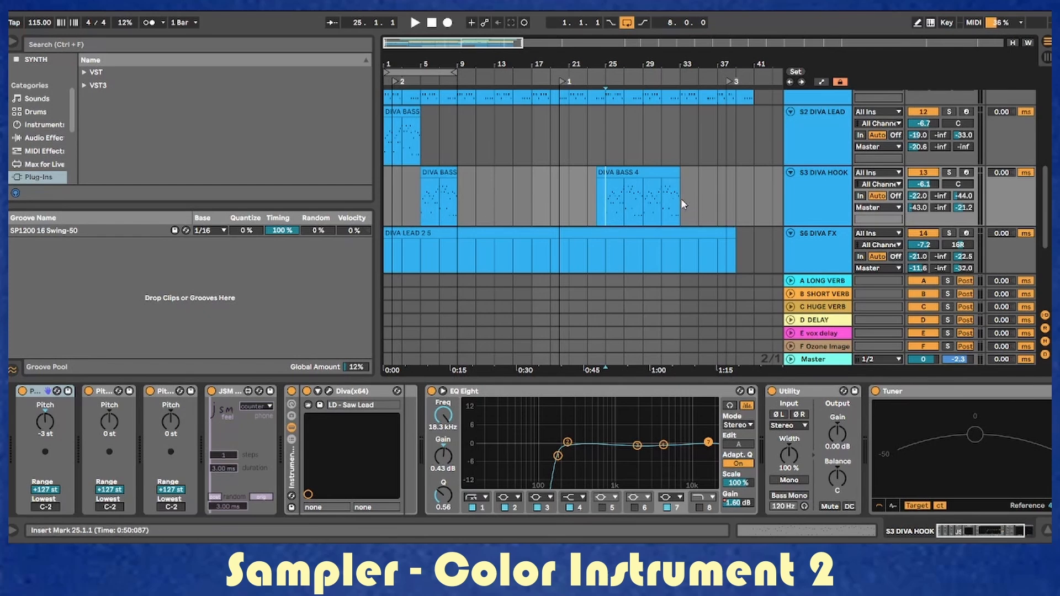
pyautogui.press('space')
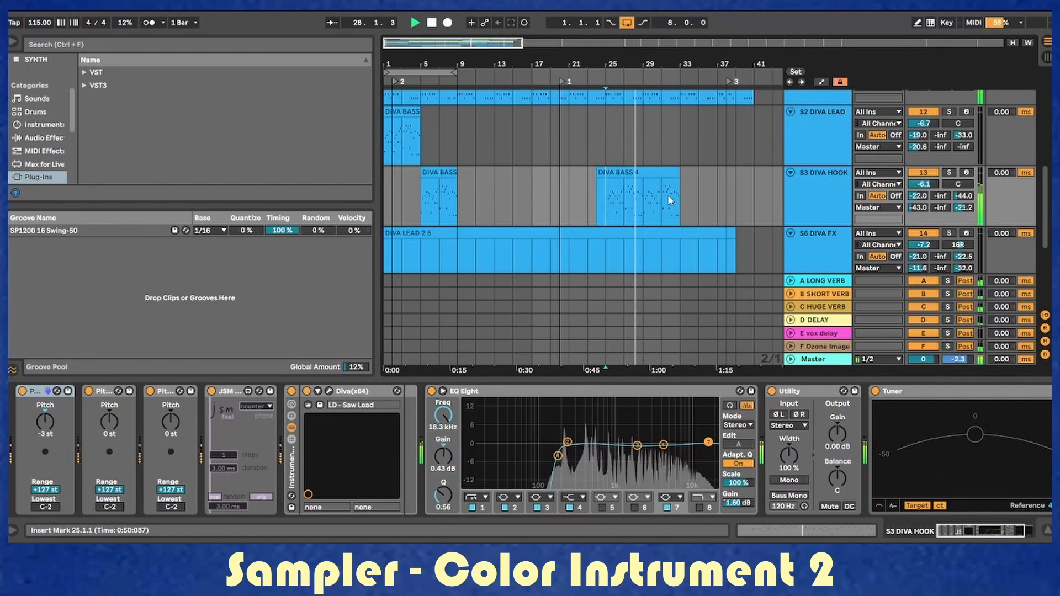
pyautogui.press('space')
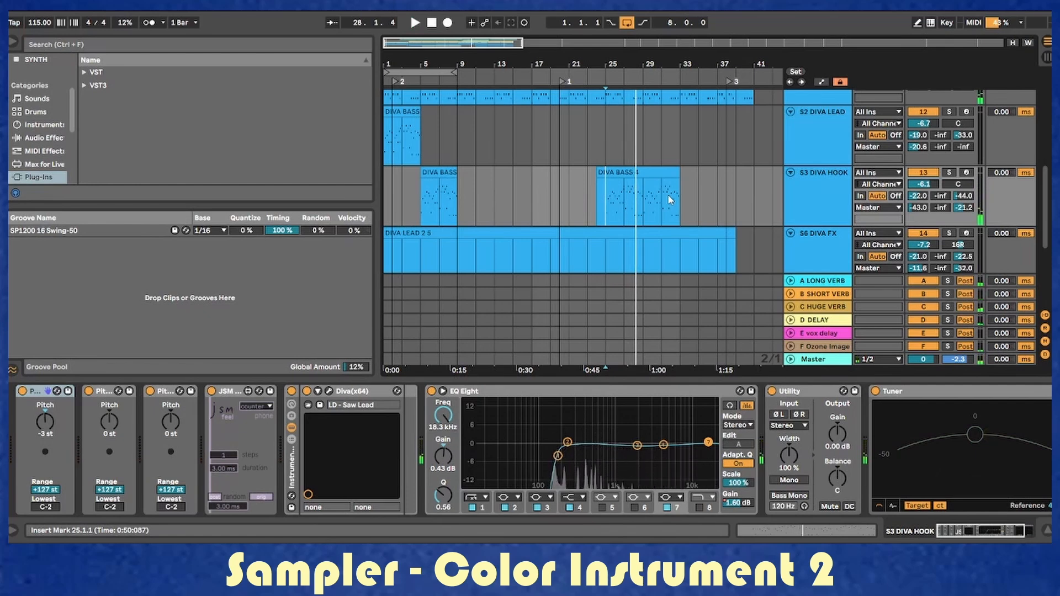
# Arm the S10 EMU PLUCK track and review the 37 Synclavier 1 preset in its Emulator I synth.
pyautogui.press('Down')
pyautogui.press('Down')
pyautogui.press('Down')
pyautogui.scroll(-1, 653, 206)
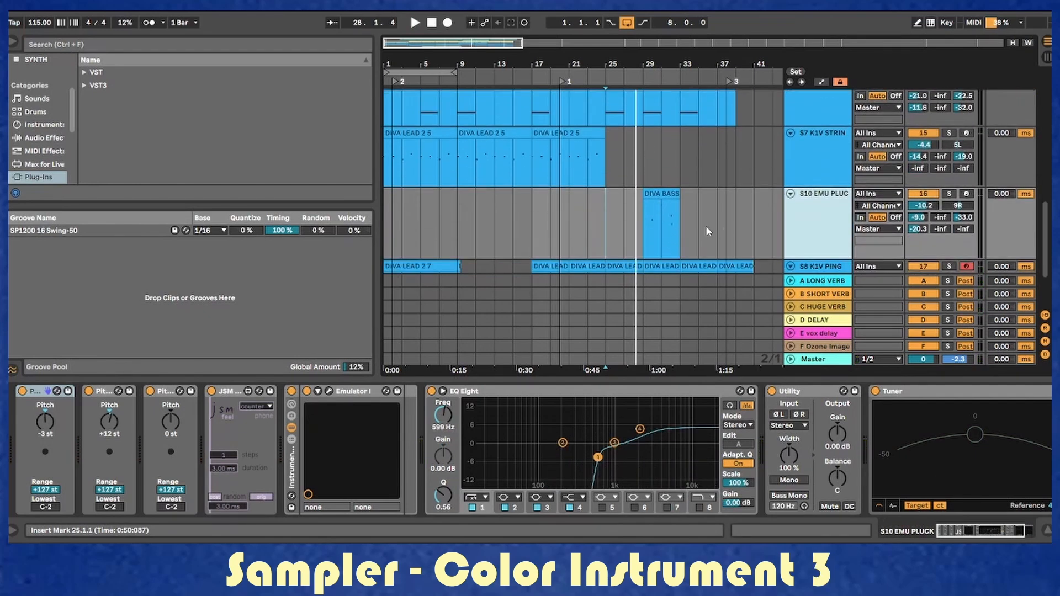
pyautogui.click(641, 234)
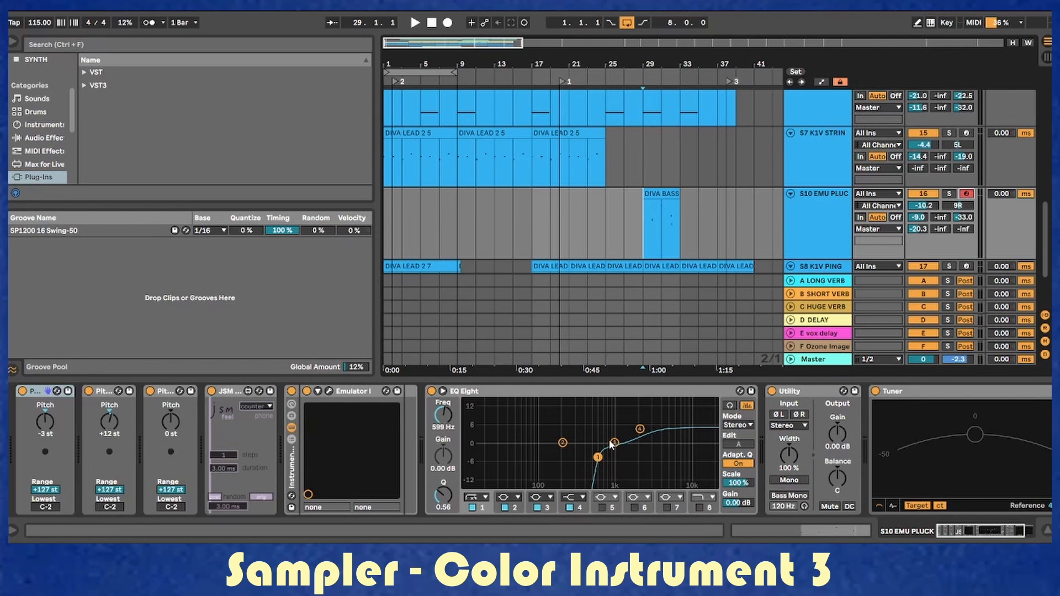
pyautogui.click(329, 391)
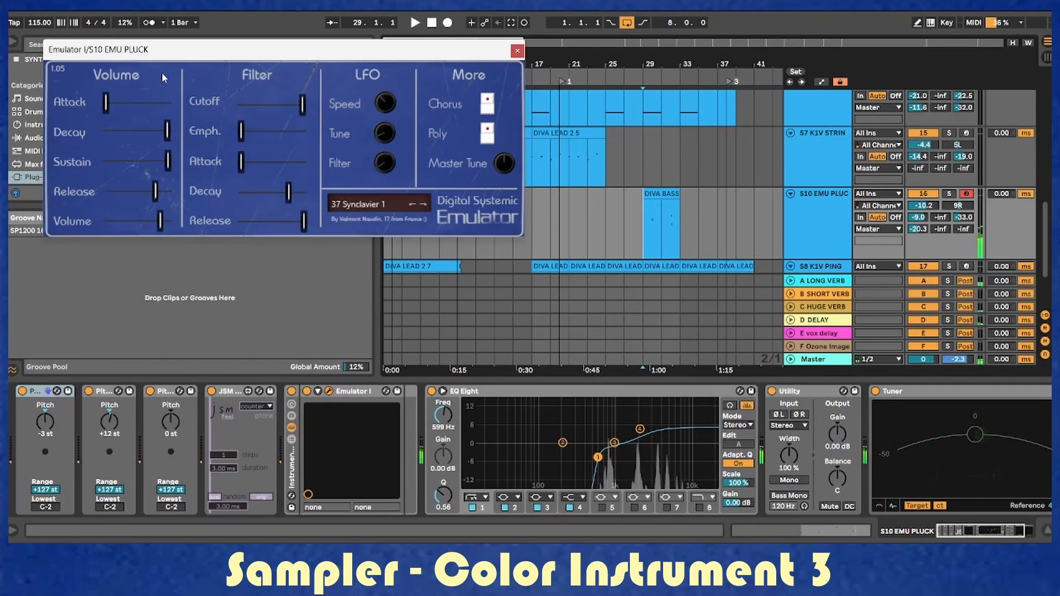
pyautogui.click(517, 53)
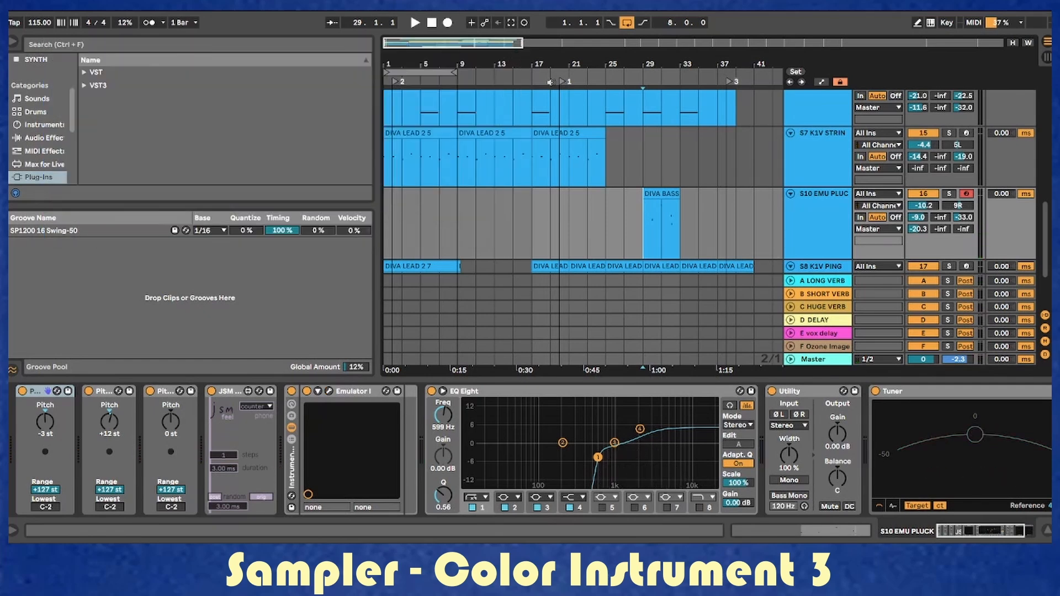
# Play the arrangement from bar 29 and open the S10 EMU PLUCK clip to review its notes.
pyautogui.press('space')
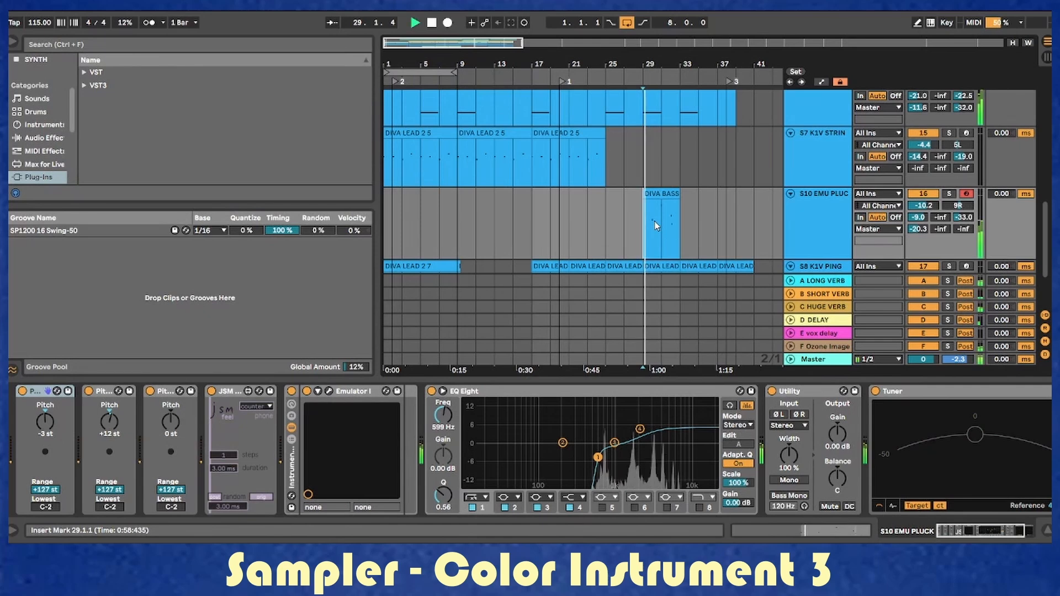
pyautogui.click(654, 191)
pyautogui.doubleClick(654, 189)
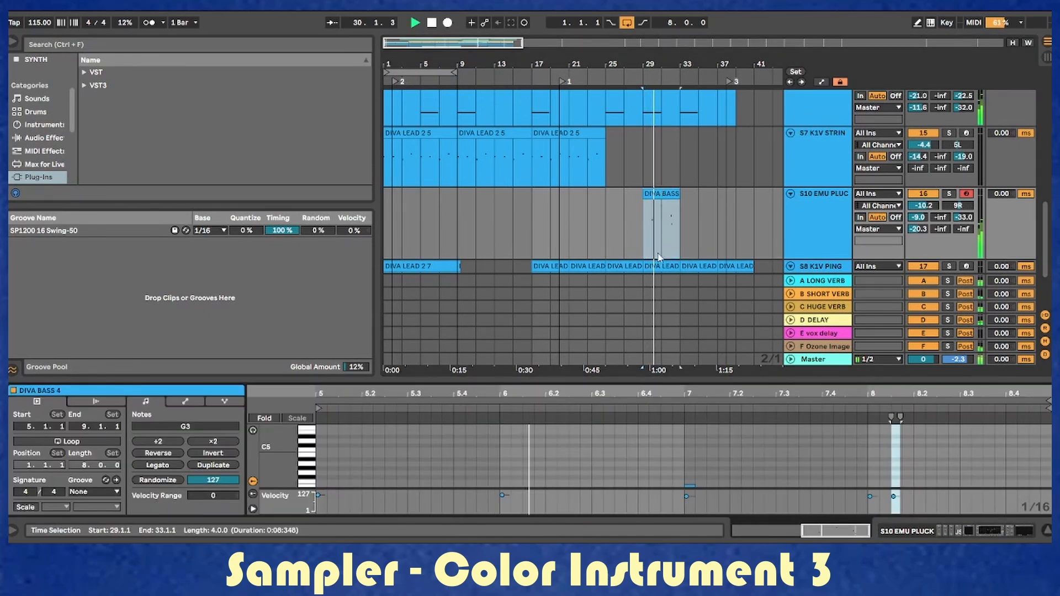
pyautogui.moveTo(660, 379); pyautogui.dragTo(669, 158)
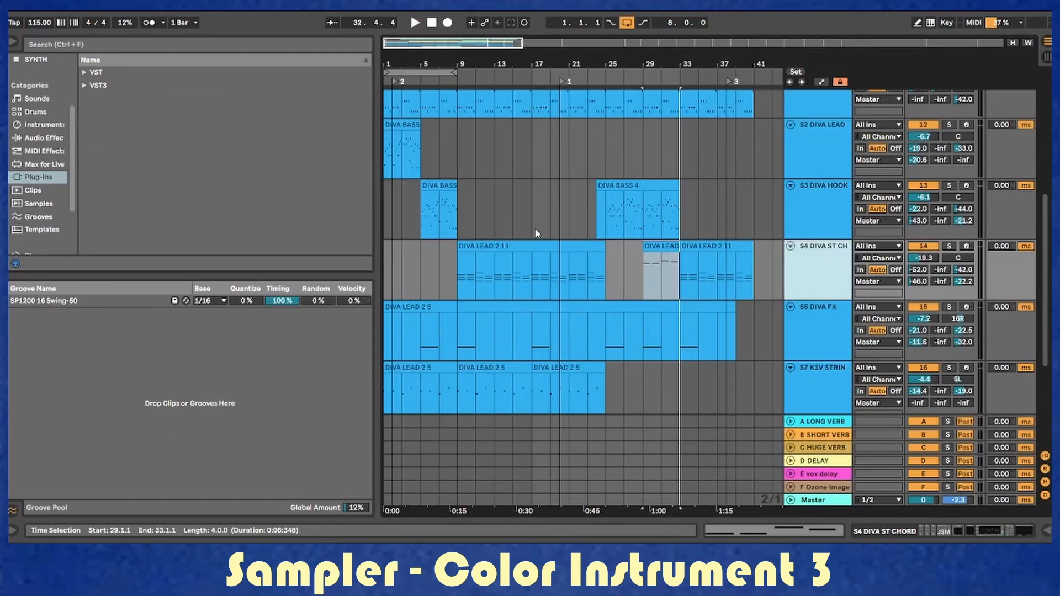
# Arm the S4 DIVA ST CHORD track from bar 9 and review its SuperVHS effect and Diva synth.
pyautogui.click(456, 278)
pyautogui.doubleClick(816, 246)
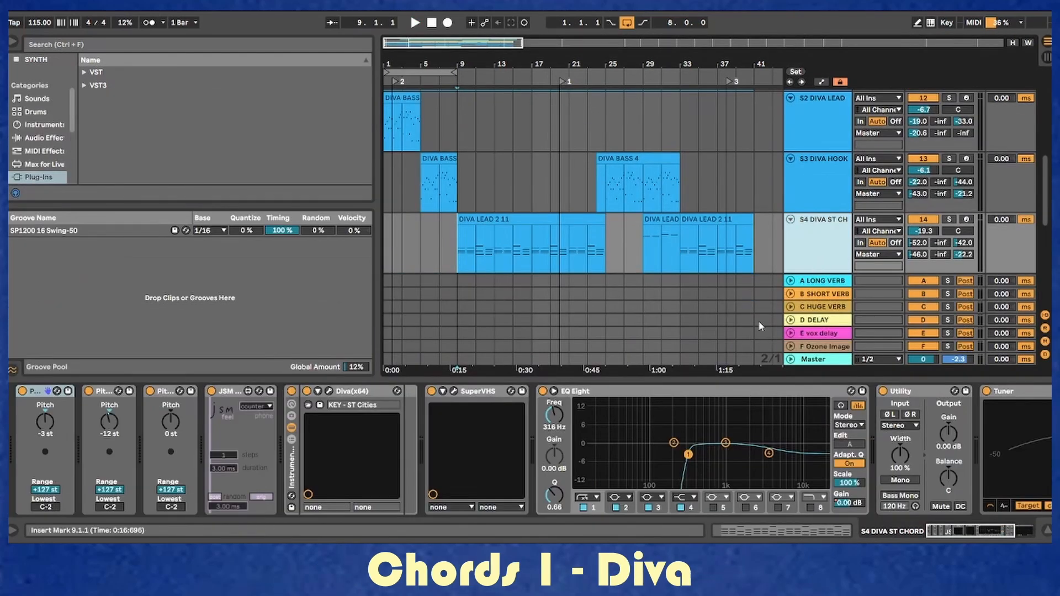
pyautogui.click(975, 222)
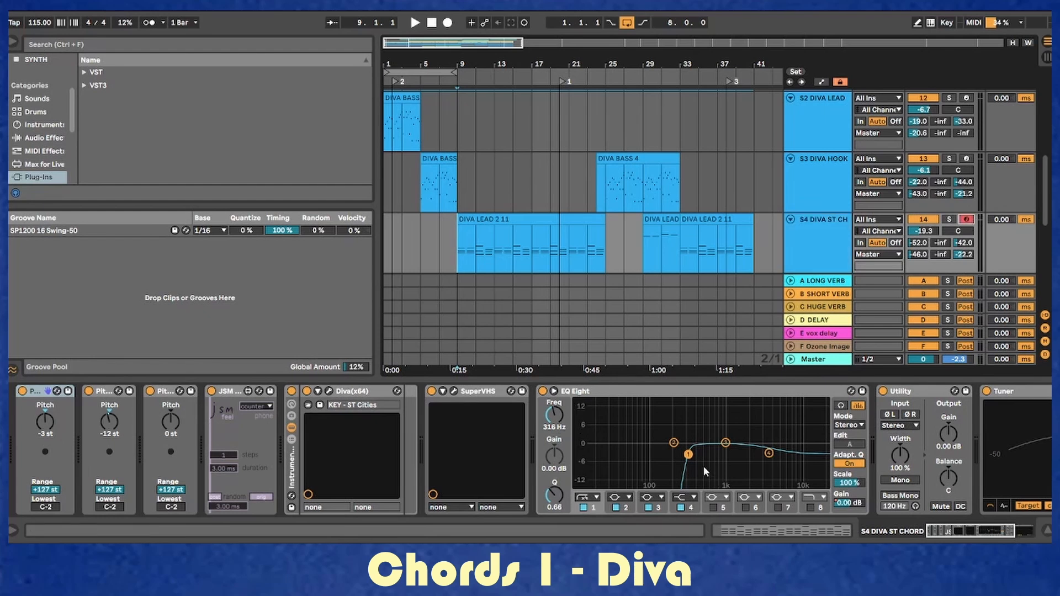
pyautogui.click(453, 391)
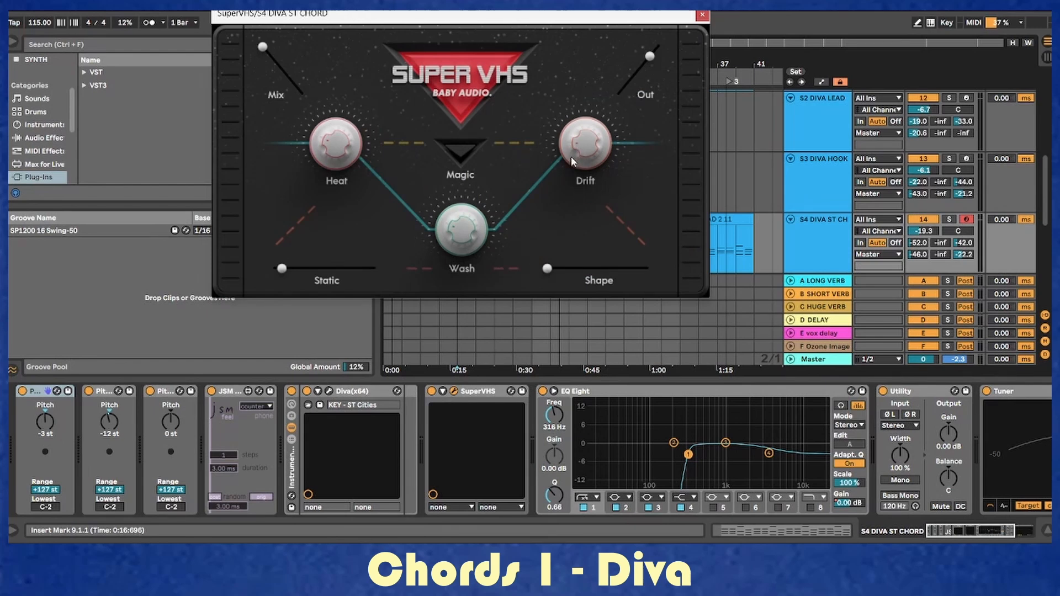
pyautogui.click(329, 392)
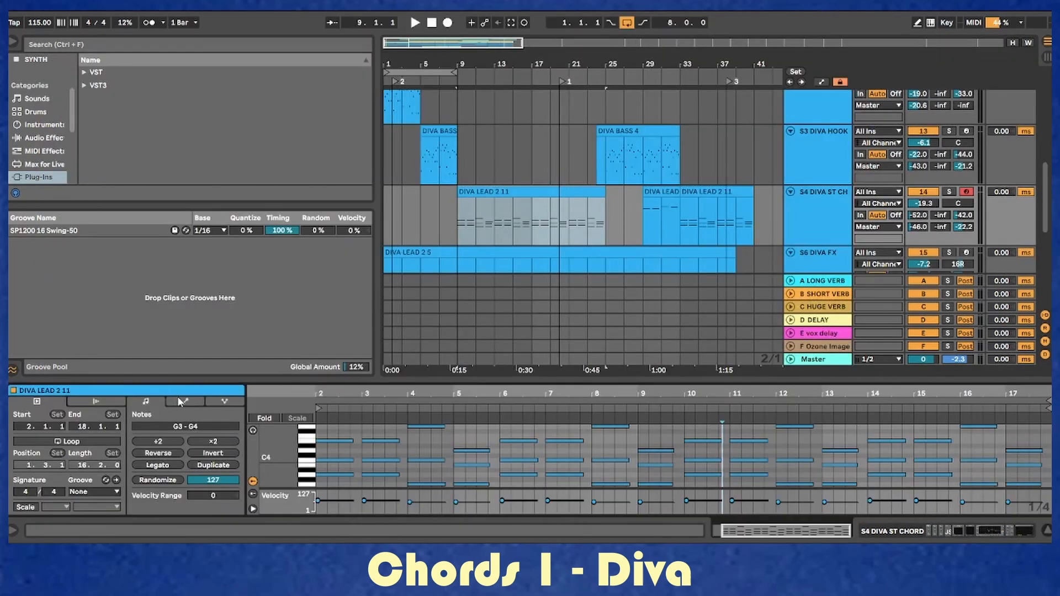
# Show the modulation envelope of the DIVA LEAD 2 11 chord clip and examine its levels against bars 15 and 23.
pyautogui.click(181, 401)
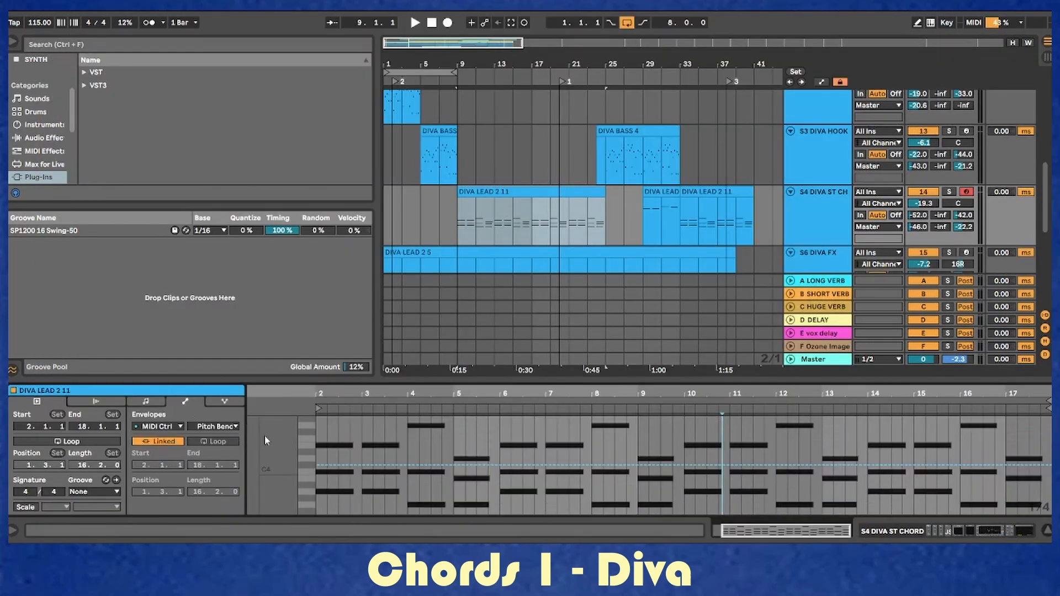
pyautogui.click(213, 426)
pyautogui.click(260, 14)
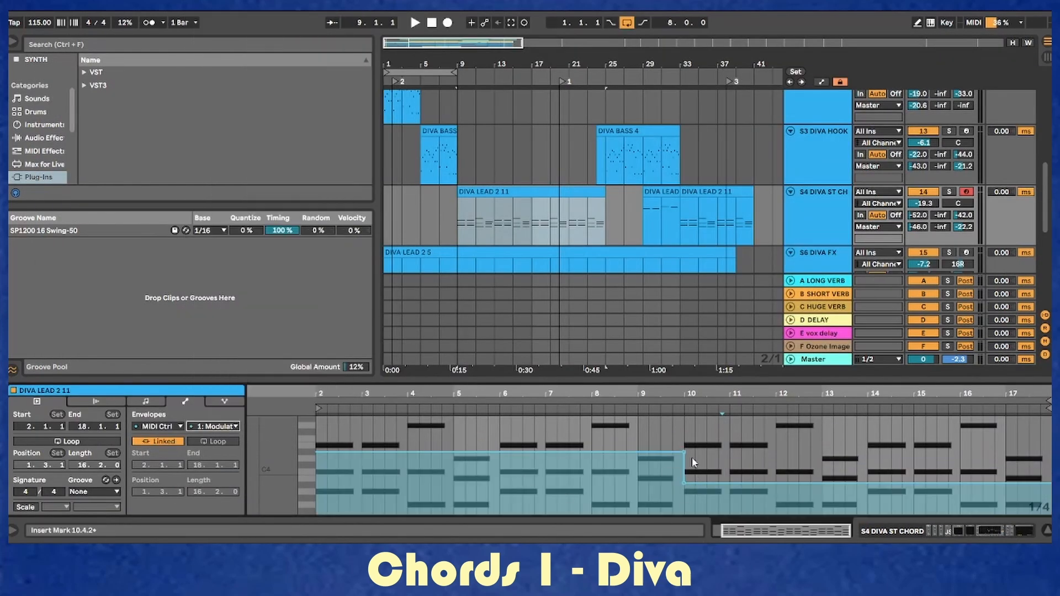
pyautogui.click(545, 430)
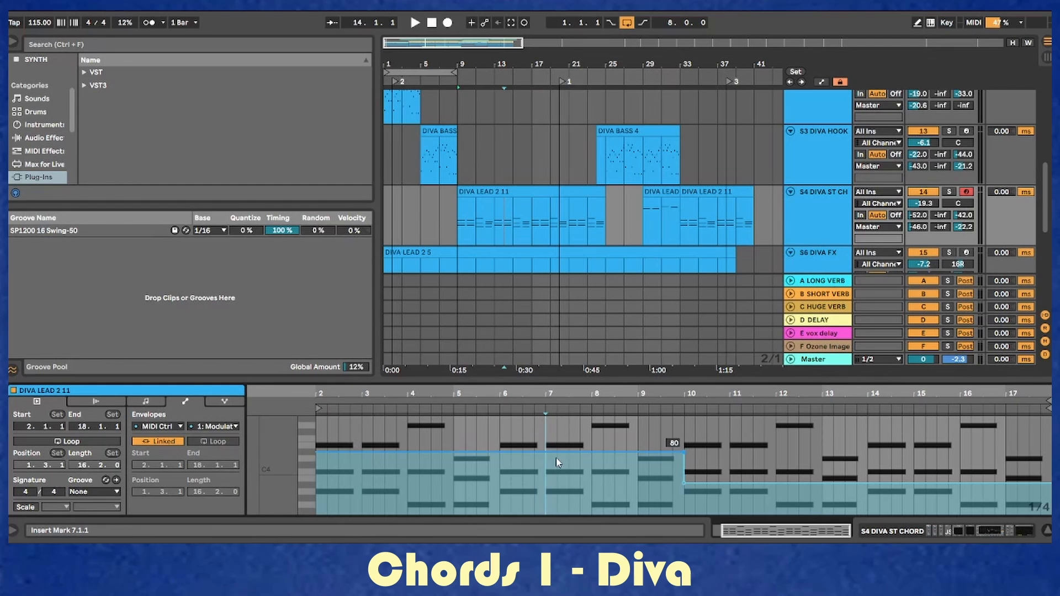
pyautogui.click(511, 223)
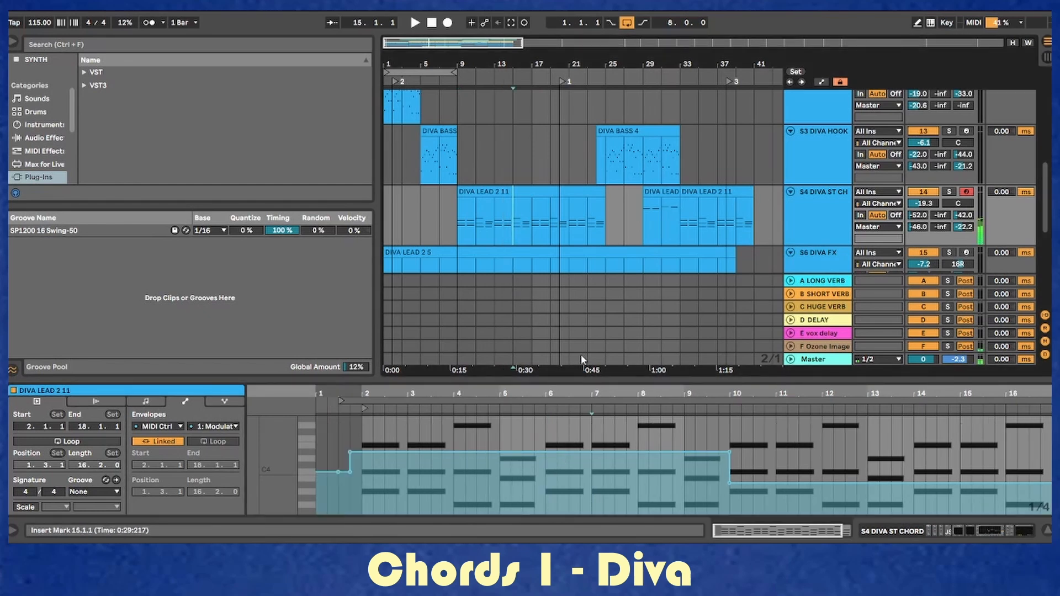
pyautogui.click(570, 221)
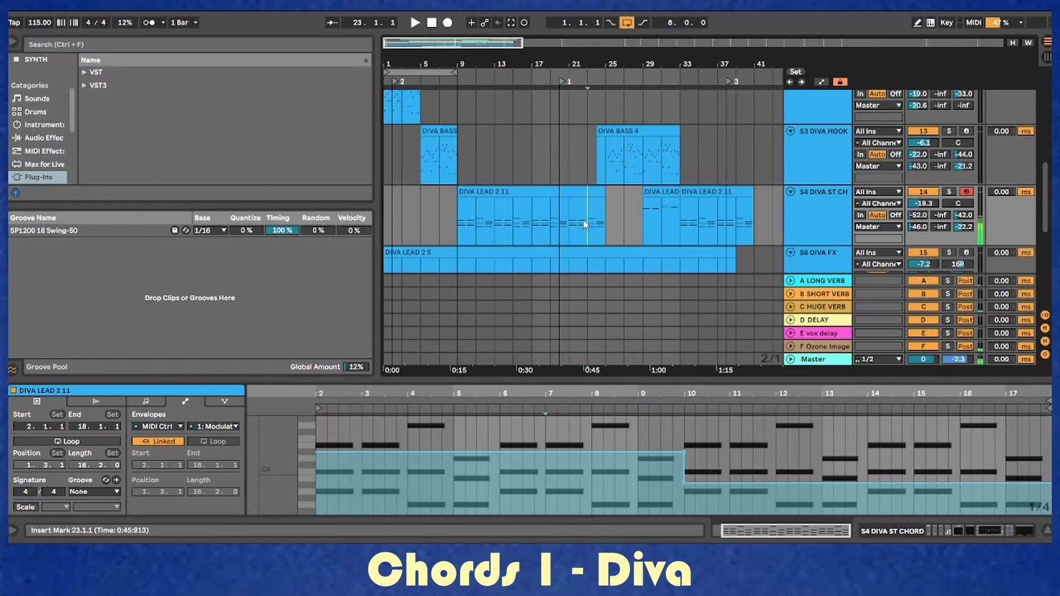
# Play the S3 DIVA HOOK and S4 DIVA ST CHORD tracks soloed from bar 29 and open the chord track's bar 29 clip.
pyautogui.click(644, 163)
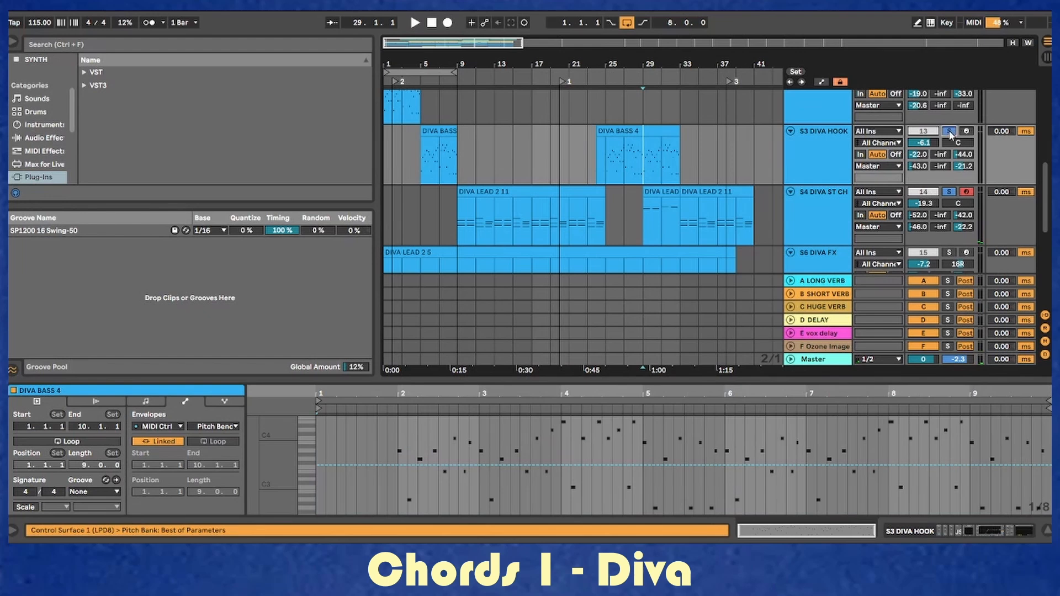
pyautogui.press('space')
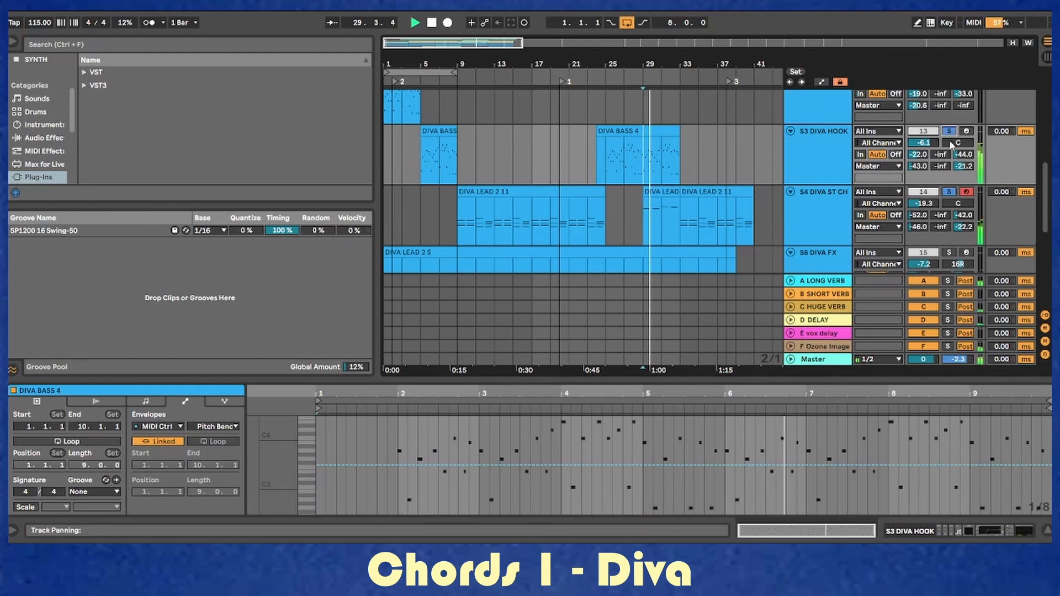
pyautogui.click(651, 192)
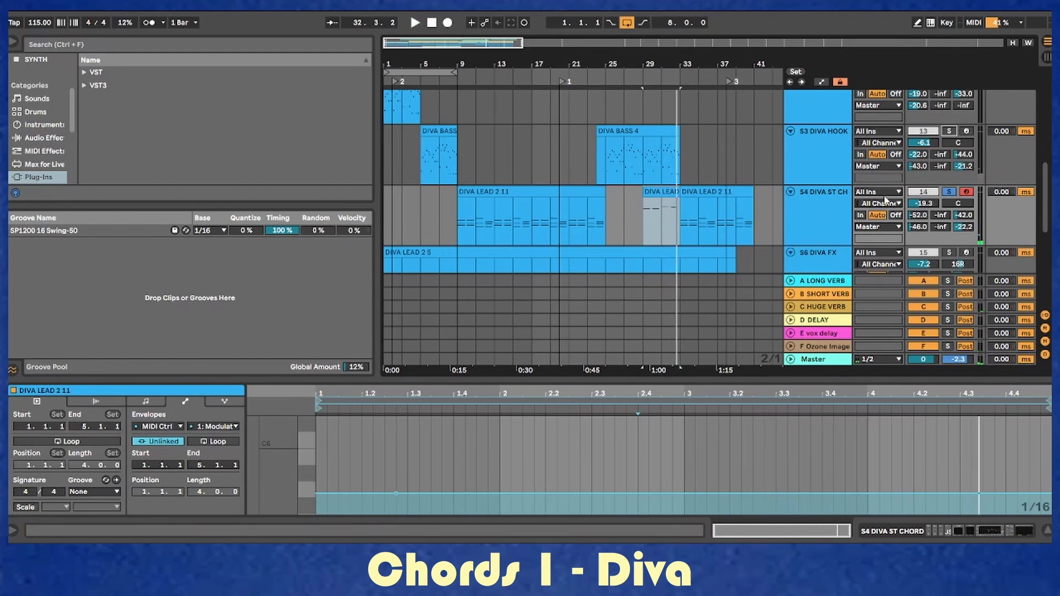
# Play the full mix from bar 9, where the first DIVA LEAD 2 11 chord clip starts.
pyautogui.click(641, 219)
pyautogui.click(456, 236)
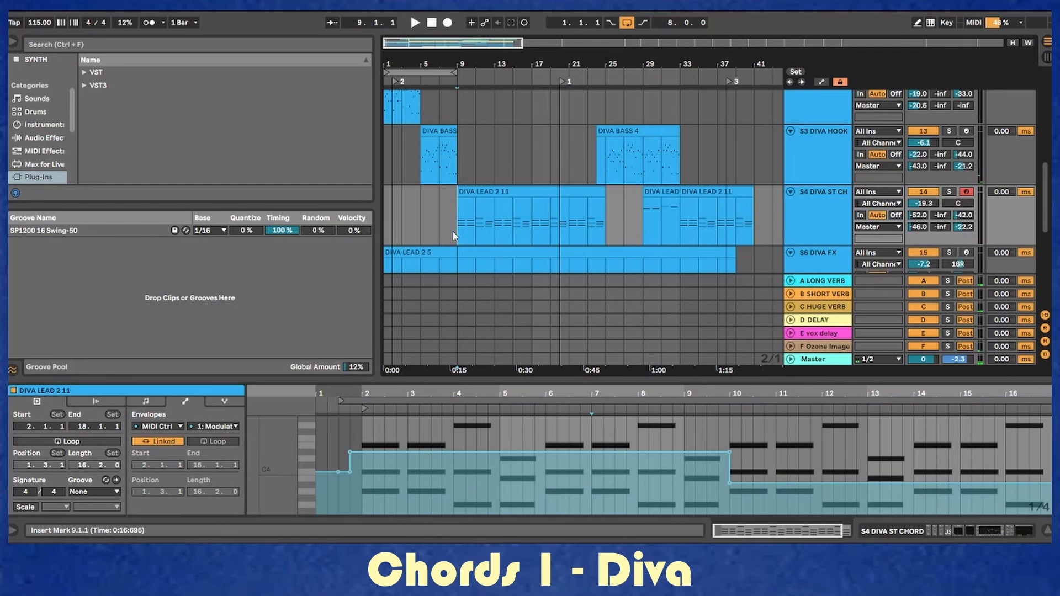
pyautogui.press('space')
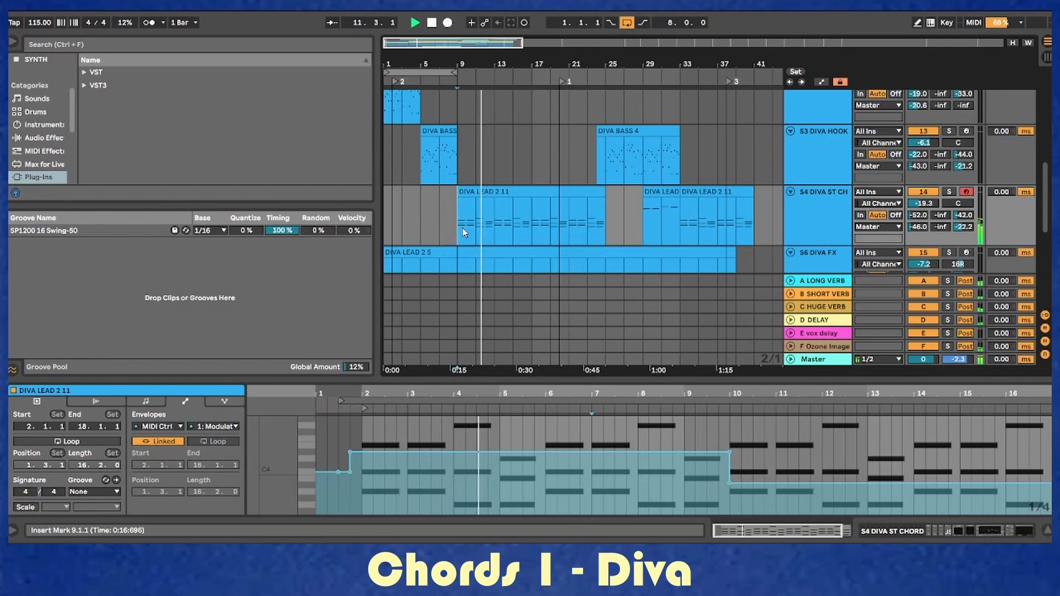
# Select the S5 DIVA KEY CHORD track, bypass its SuperVHS and EQ Eight devices, and audition the track soloed.
pyautogui.scroll(-3, 508, 224)
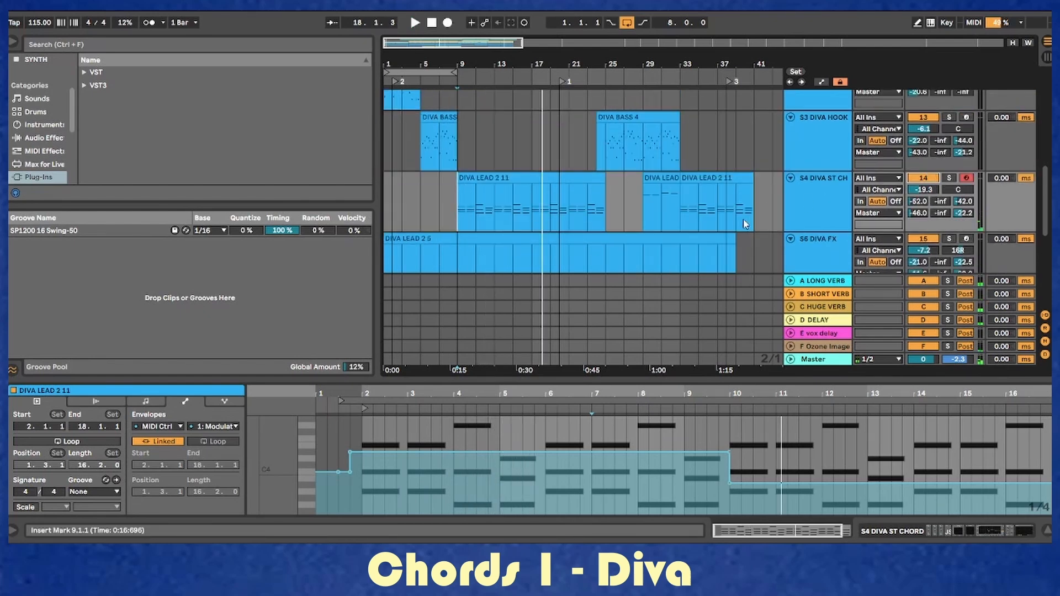
pyautogui.click(809, 202)
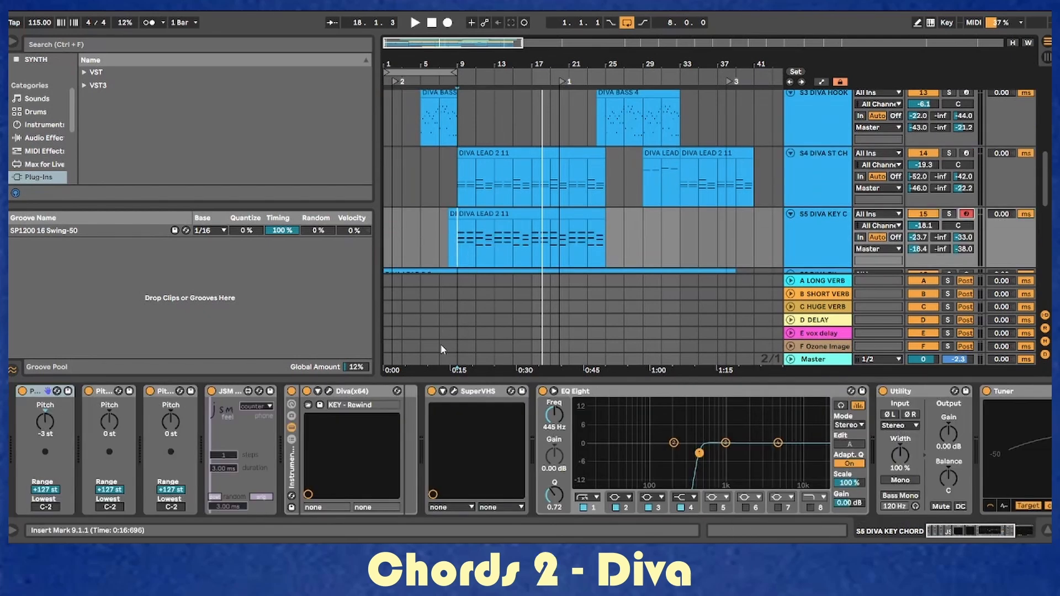
pyautogui.click(431, 391)
pyautogui.click(543, 392)
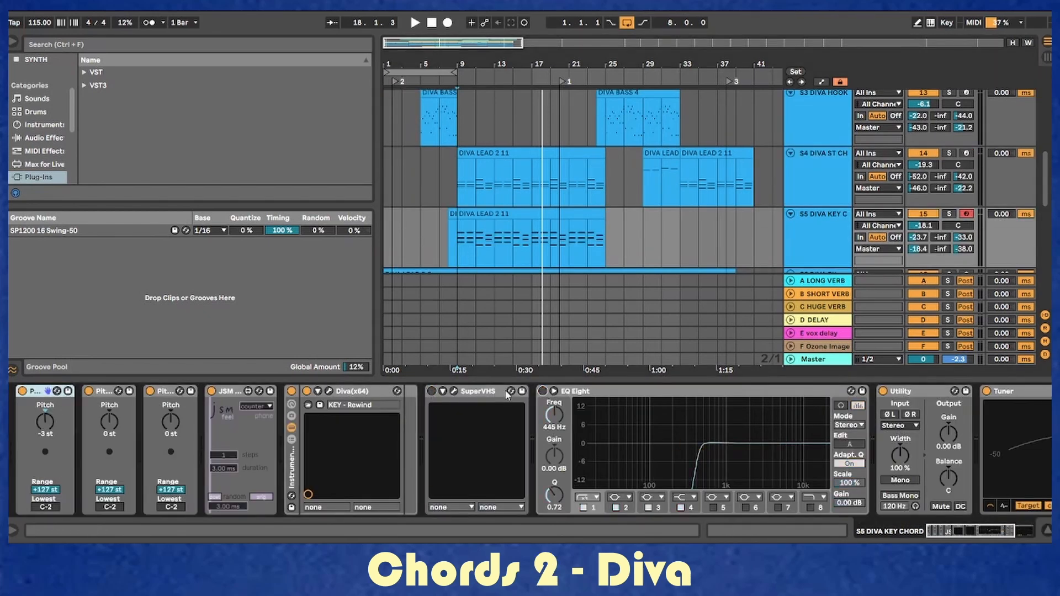
pyautogui.press('space')
pyautogui.click(948, 213)
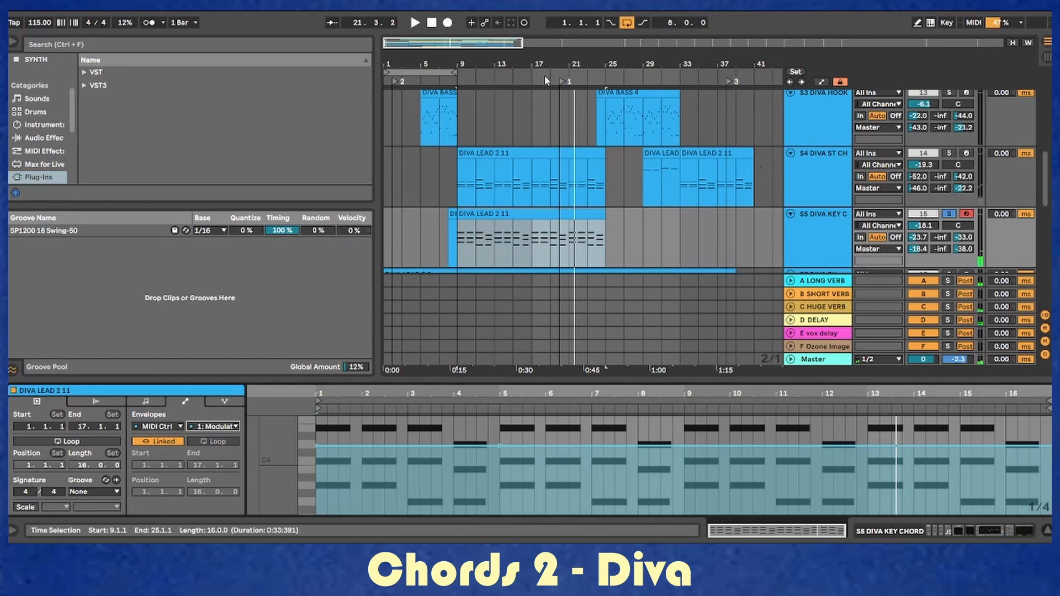
# Narrow the arrangement grid and play the S4 and S5 Diva chord tracks from bar 9, both soloed and within the full mix.
pyautogui.click(432, 23)
pyautogui.hotkey('ctrl', '1')
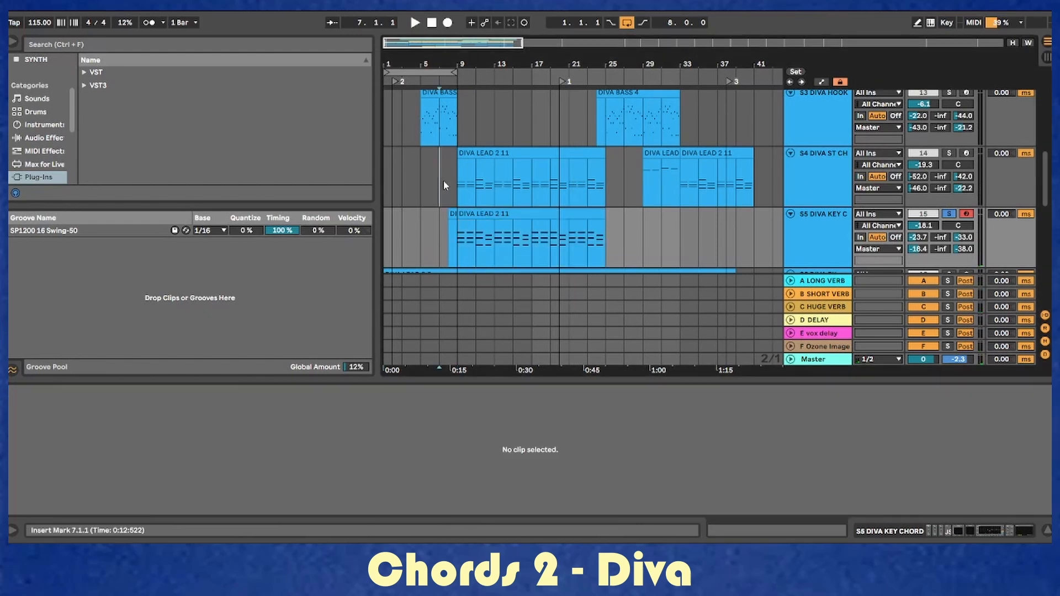
pyautogui.click(445, 182)
pyautogui.press('space')
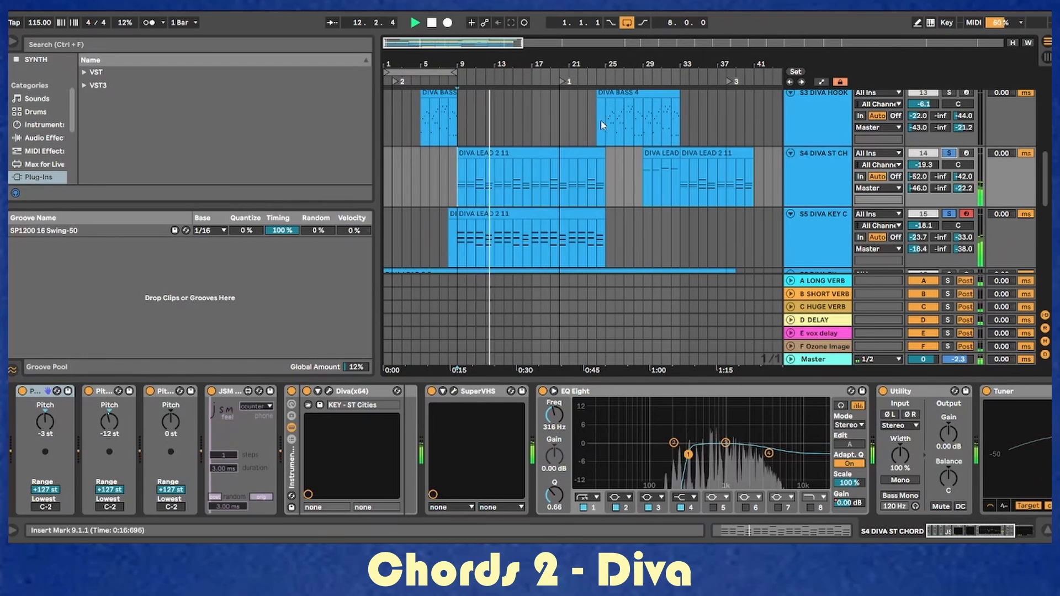
pyautogui.press('space')
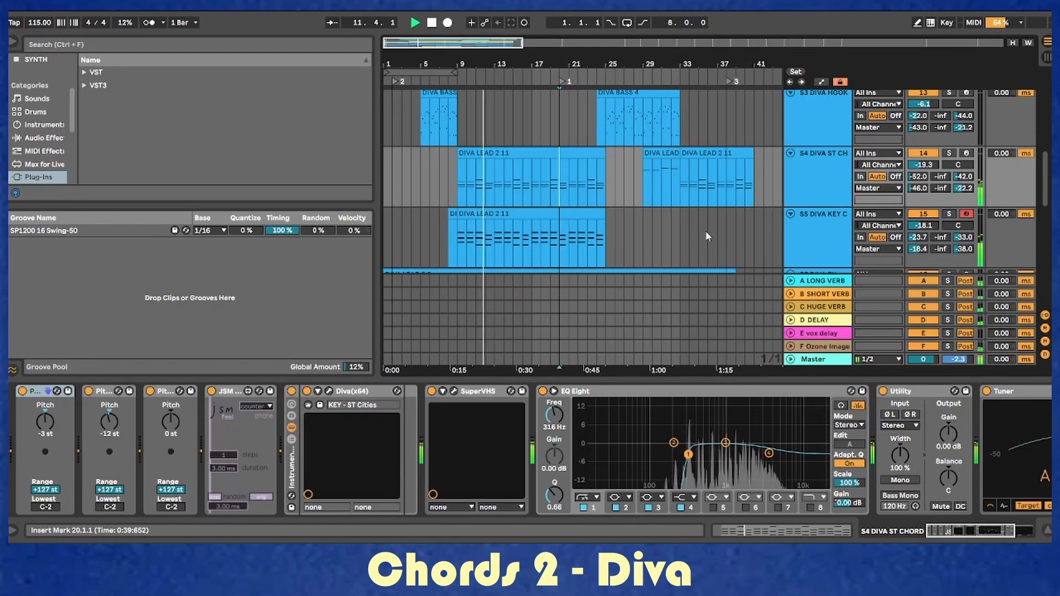
# Arm the S9 DX7 track and open its DX7 V synth for review.
pyautogui.scroll(-2, 705, 231)
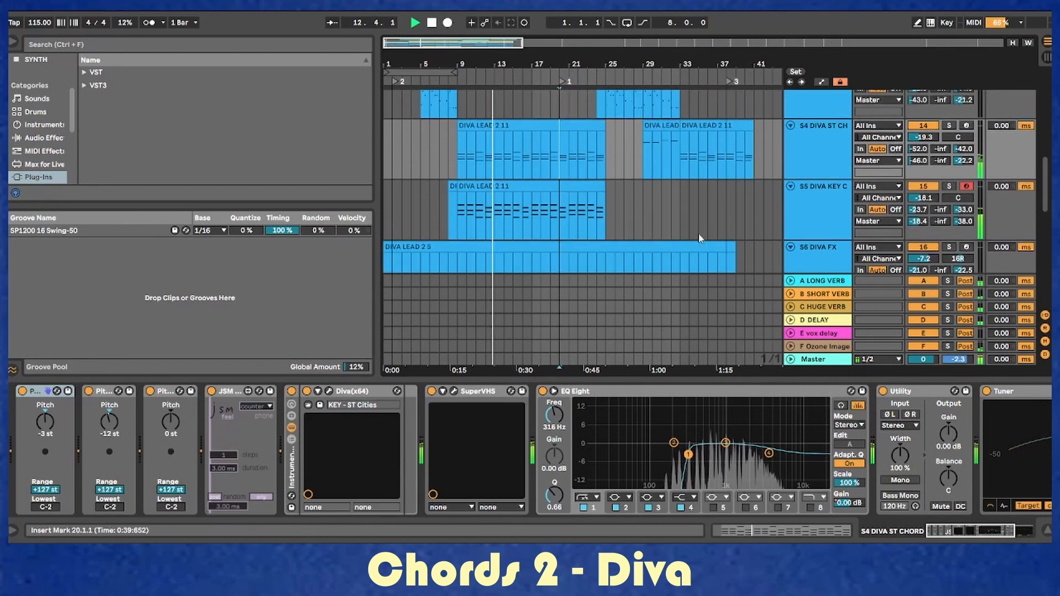
pyautogui.scroll(2, 699, 236)
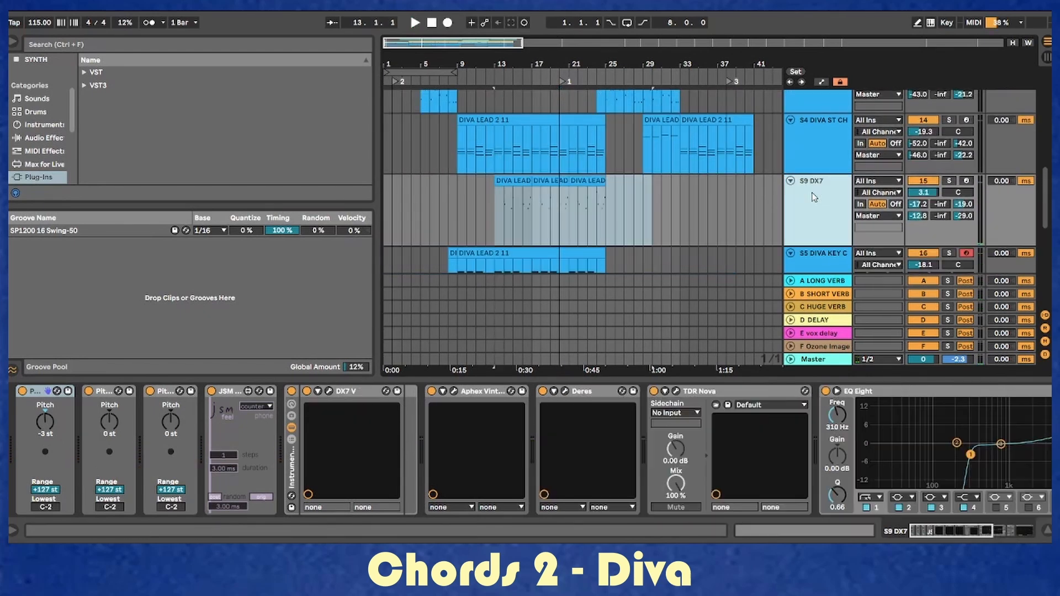
pyautogui.click(966, 181)
pyautogui.click(329, 390)
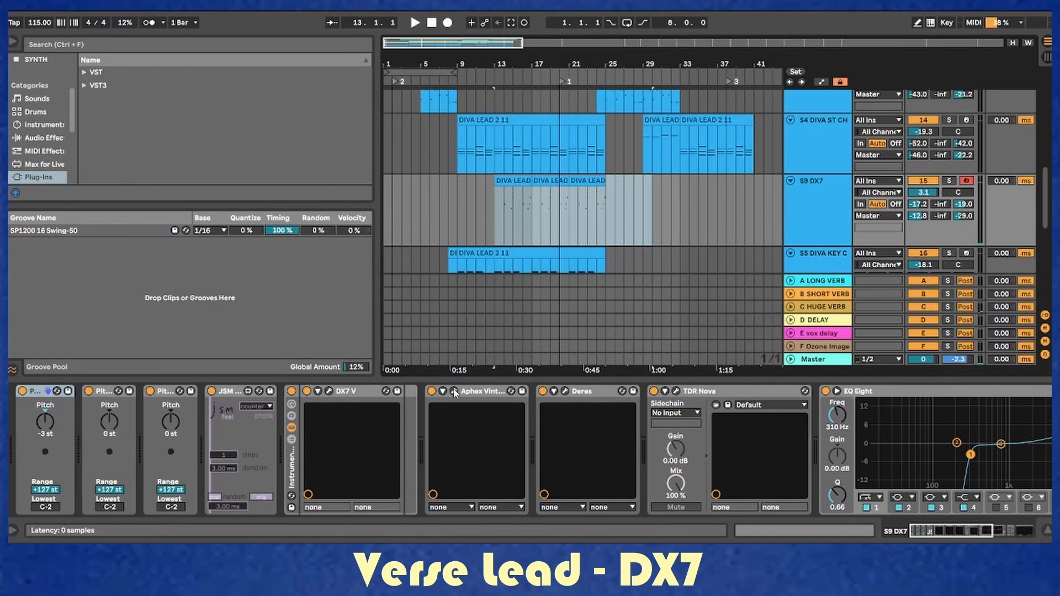
# Open the Aphex Vintage Exciter, Deres and TDR Nova effects of the S9 DX7 track to review their settings.
pyautogui.click(454, 392)
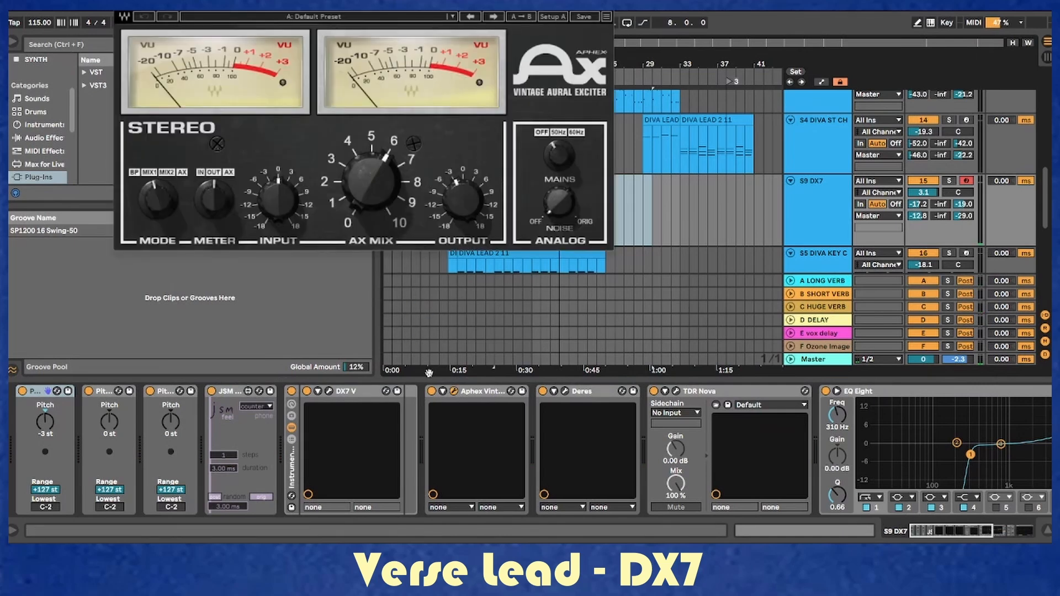
pyautogui.click(565, 391)
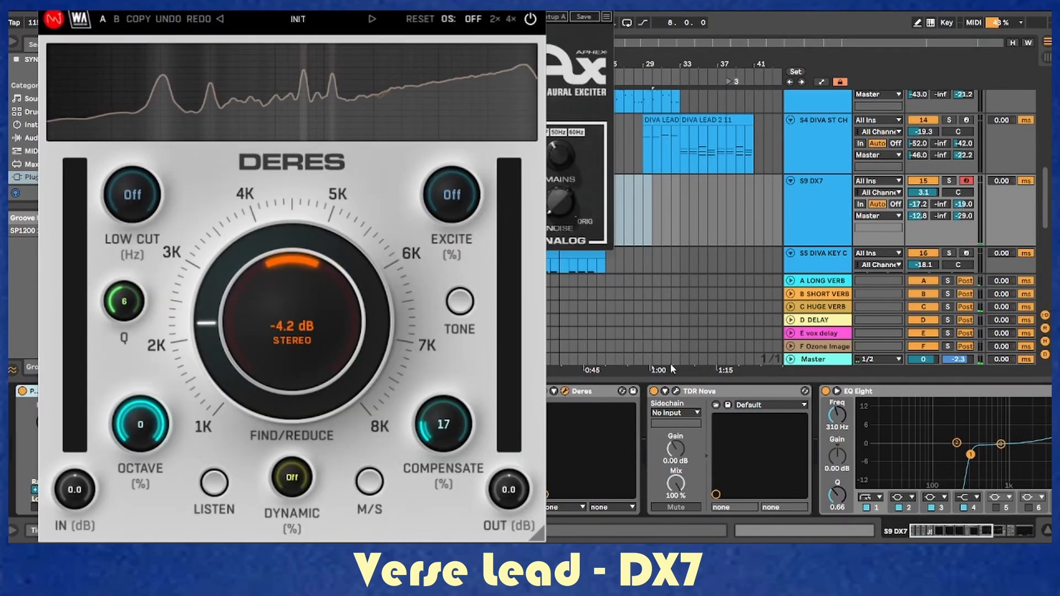
pyautogui.click(675, 391)
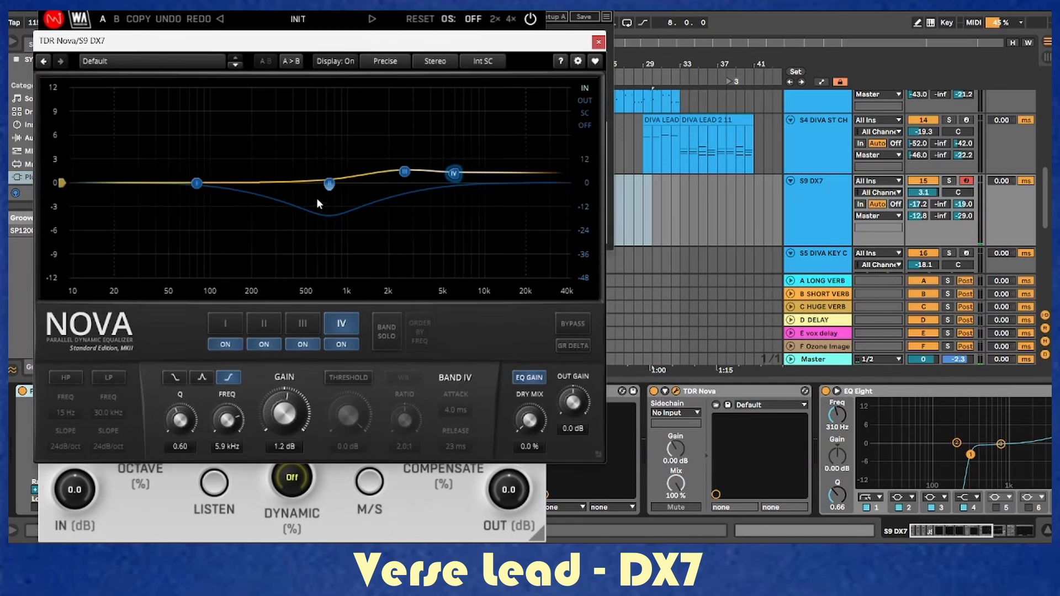
# Show the rest of the S9 DX7 device chain and play the arrangement from bar 13.
pyautogui.moveTo(938, 525); pyautogui.dragTo(966, 522)
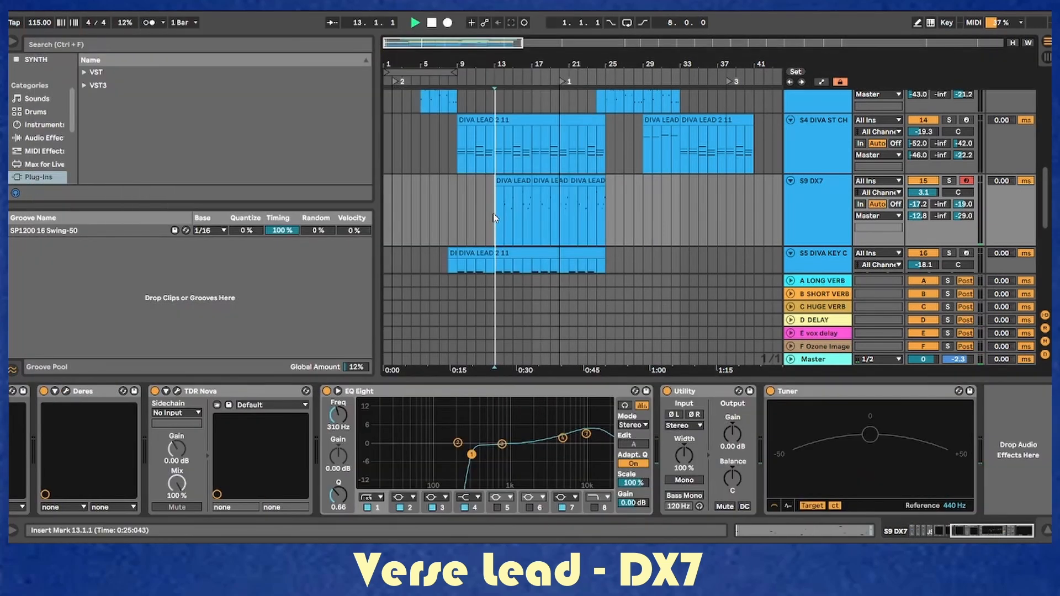
pyautogui.click(495, 218)
pyautogui.press('space')
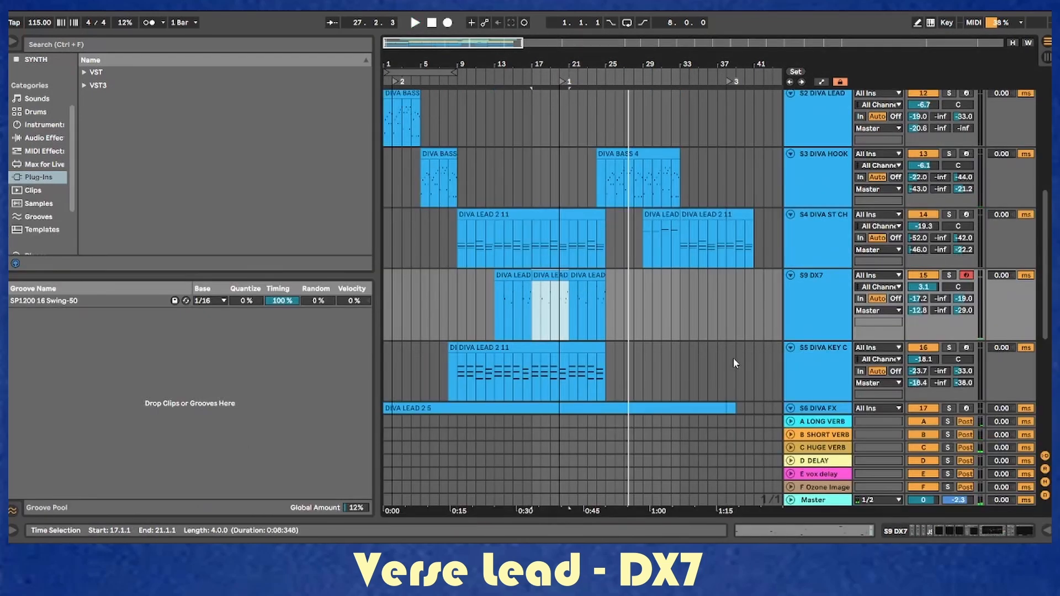
# Arm the S11 DIVA RIFF track and review the RIFF - Plucker preset from the ITALO 85 bank in its Diva synth.
pyautogui.click(681, 254)
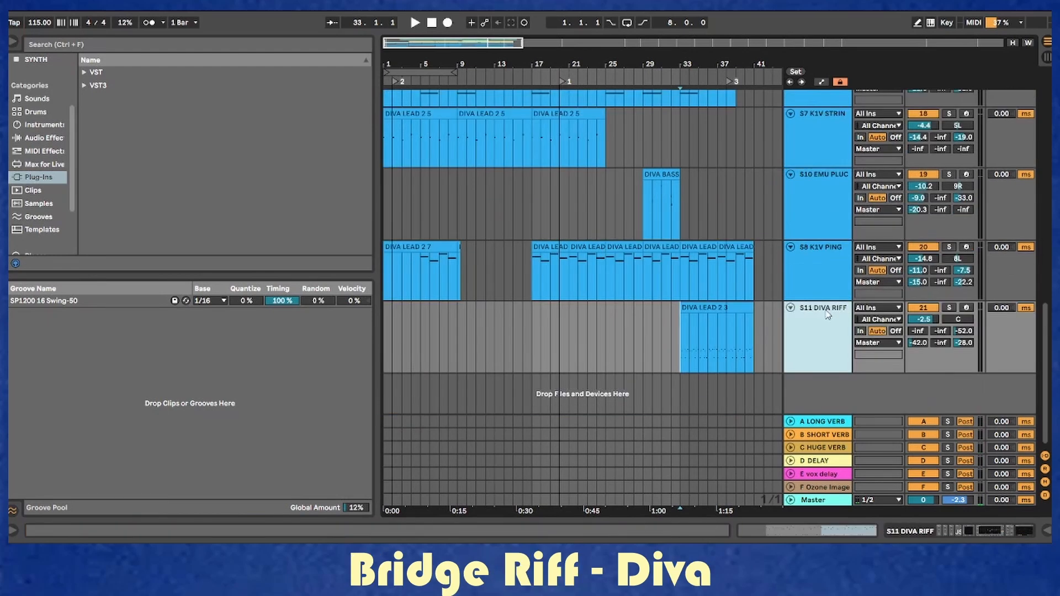
pyautogui.doubleClick(803, 217)
pyautogui.scroll(-1, 803, 217)
pyautogui.click(718, 207)
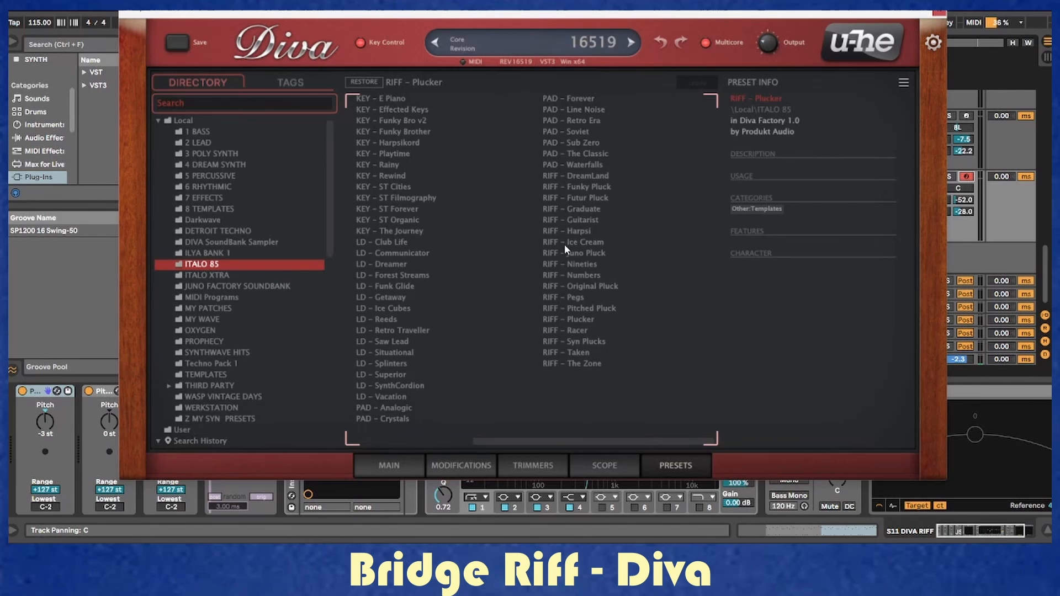
pyautogui.click(938, 15)
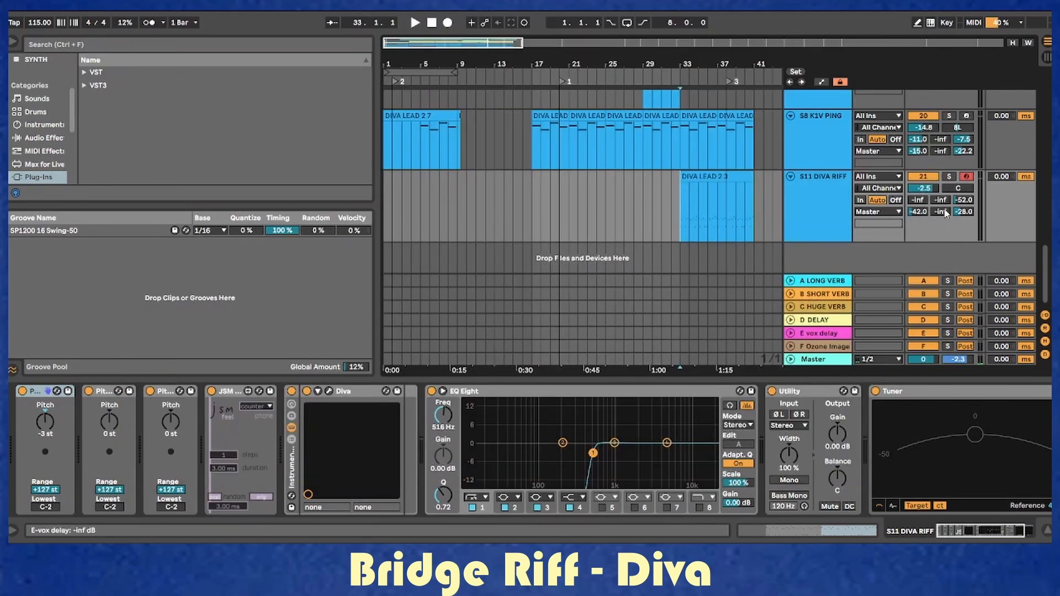
# Play the S11 DIVA RIFF track soloed from bar 33 and the full mix from bar 30.
pyautogui.click(949, 176)
pyautogui.press('space')
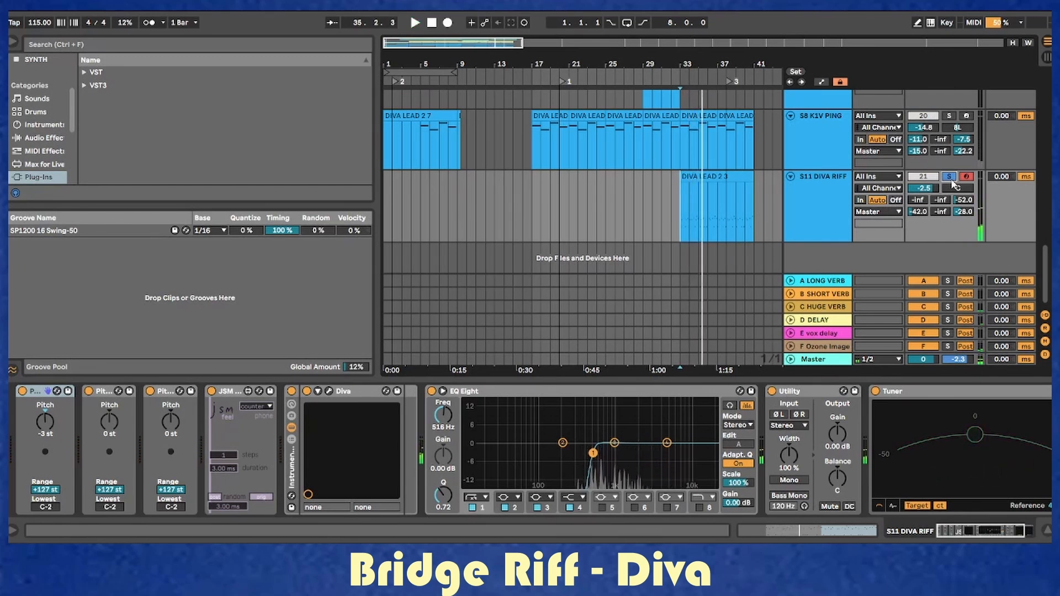
pyautogui.click(668, 225)
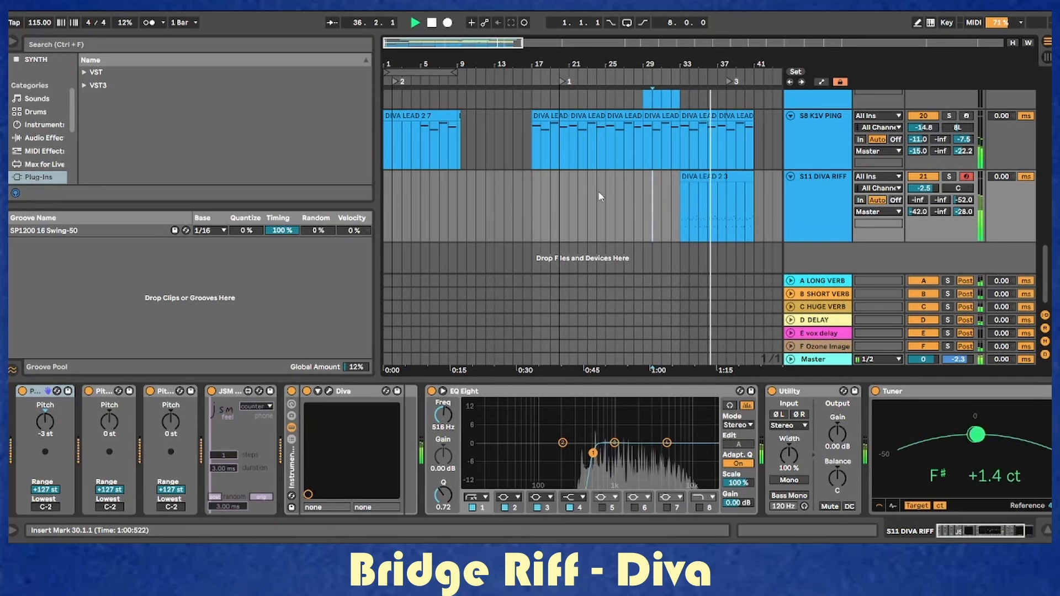
pyautogui.scroll(3, 580, 201)
pyautogui.scroll(8, 579, 201)
pyautogui.press('space')
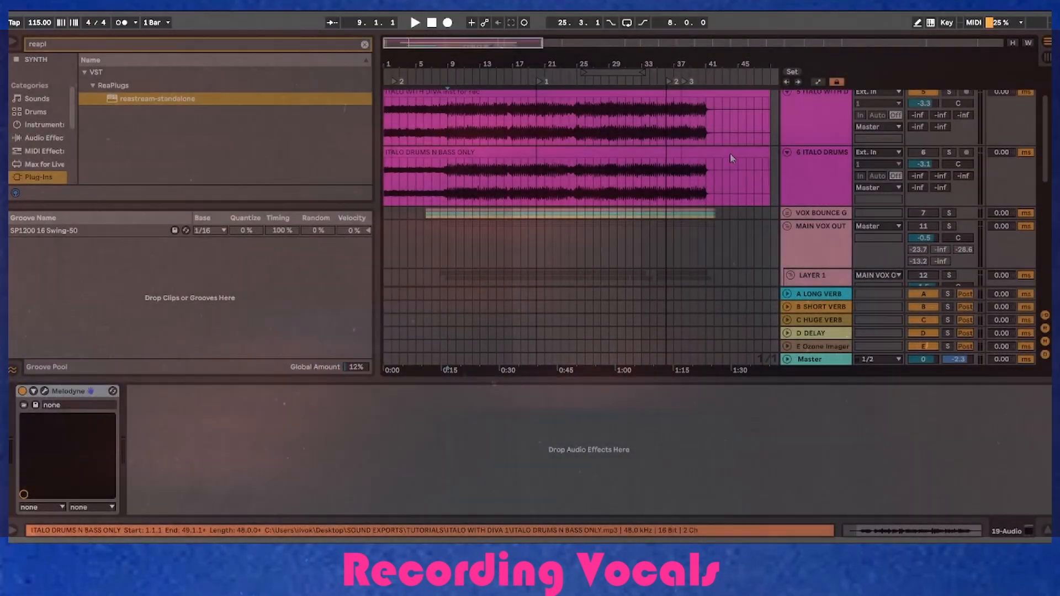
# Select the MELODYNE track inside the LAYER 1 vocal group and open its Melodyne plug-in for review.
pyautogui.scroll(-3, 729, 158)
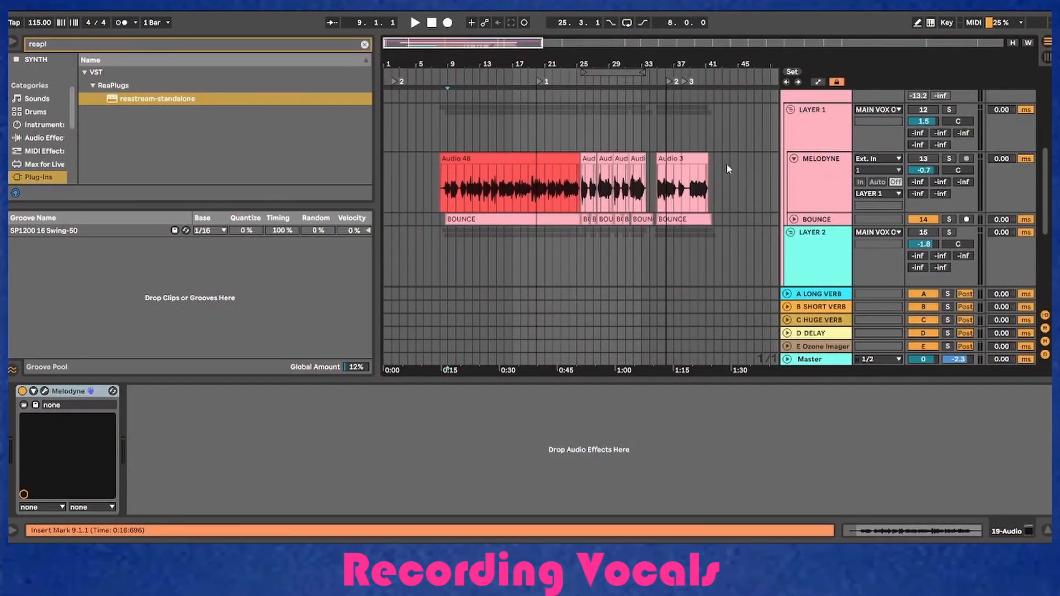
pyautogui.scroll(-1, 722, 165)
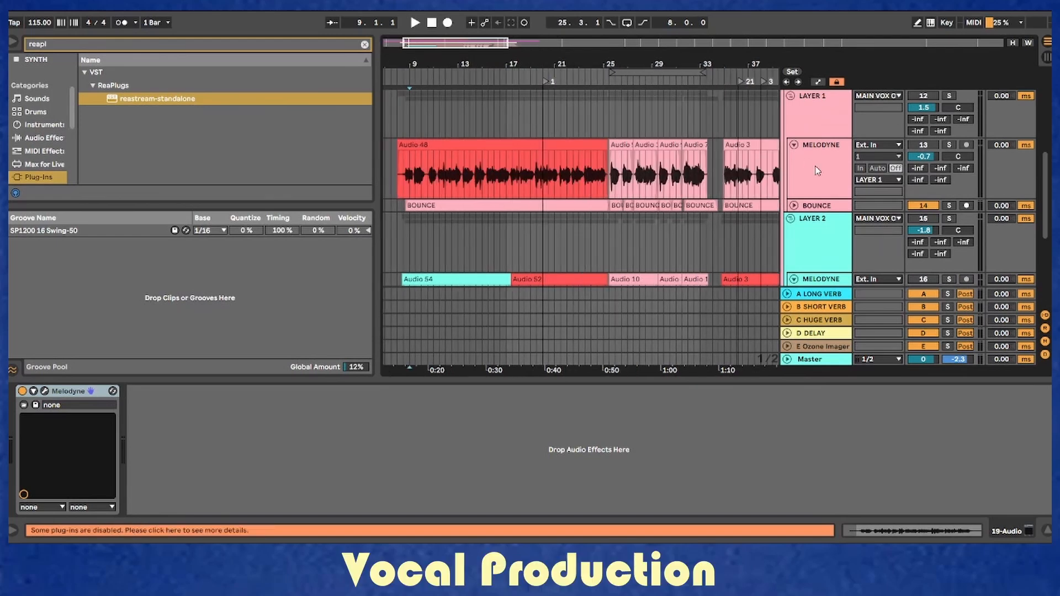
pyautogui.click(821, 145)
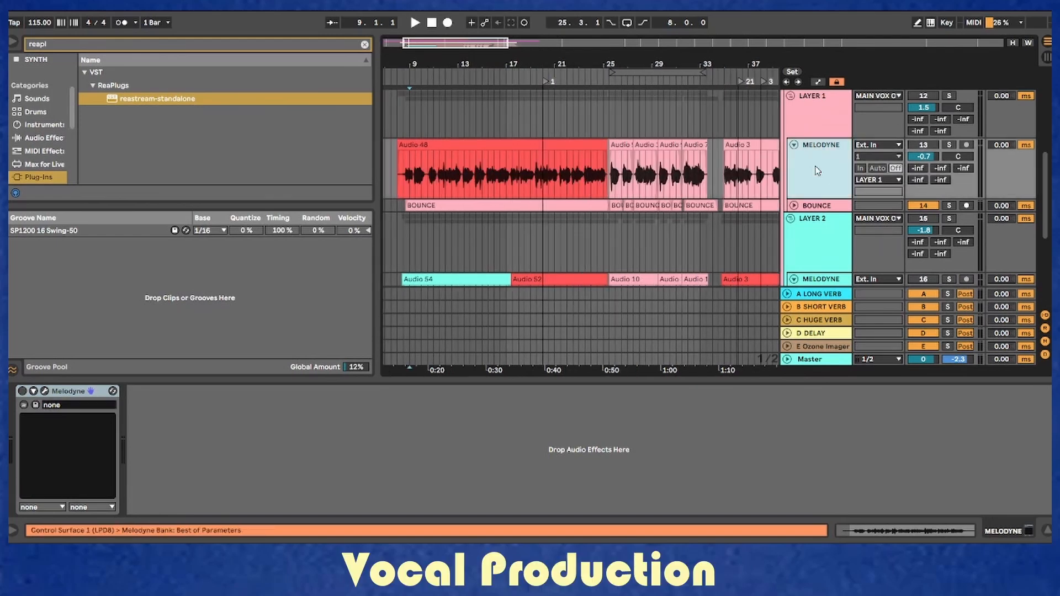
pyautogui.click(45, 390)
pyautogui.click(792, 19)
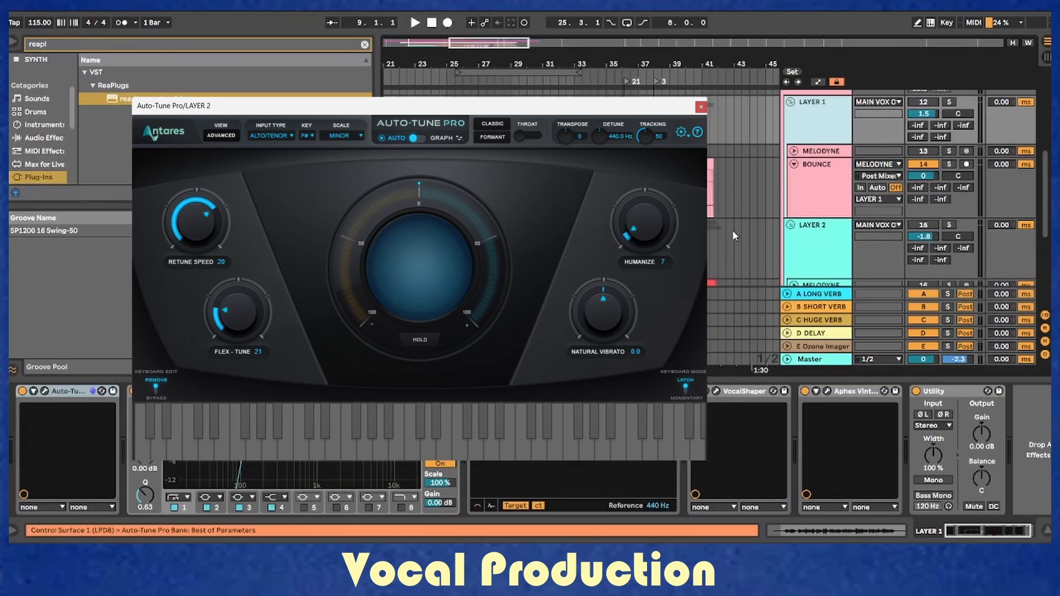
# Review the Auto-Tune Pro, VocalShaper and Aphex Vintage Exciter settings on the vocal layers, closing each plug-in window.
pyautogui.hotkey('ctrl', 'alt', 'p')
pyautogui.scroll(-2, 818, 204)
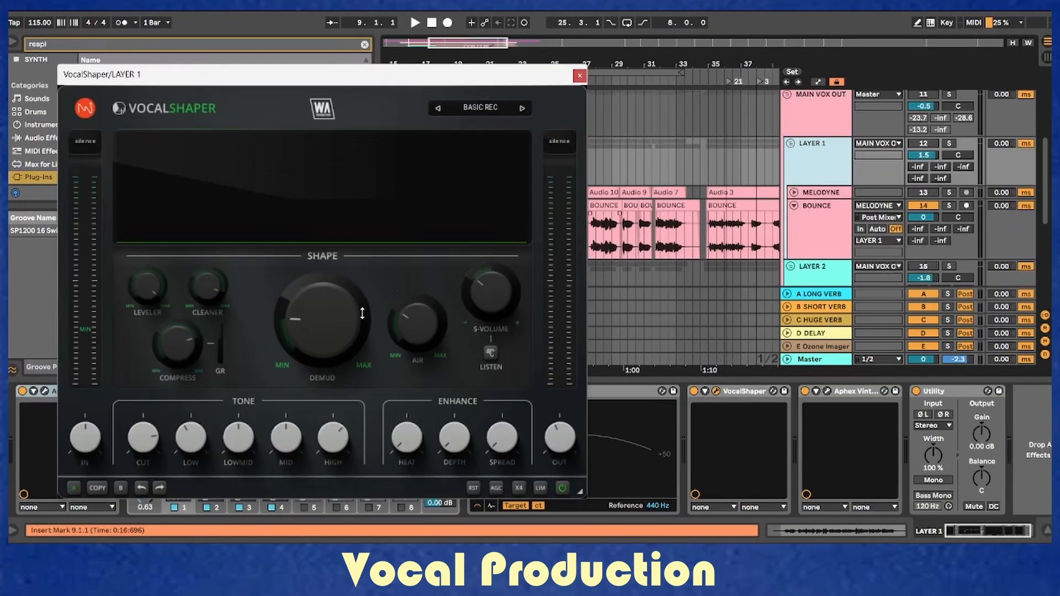
pyautogui.click(579, 75)
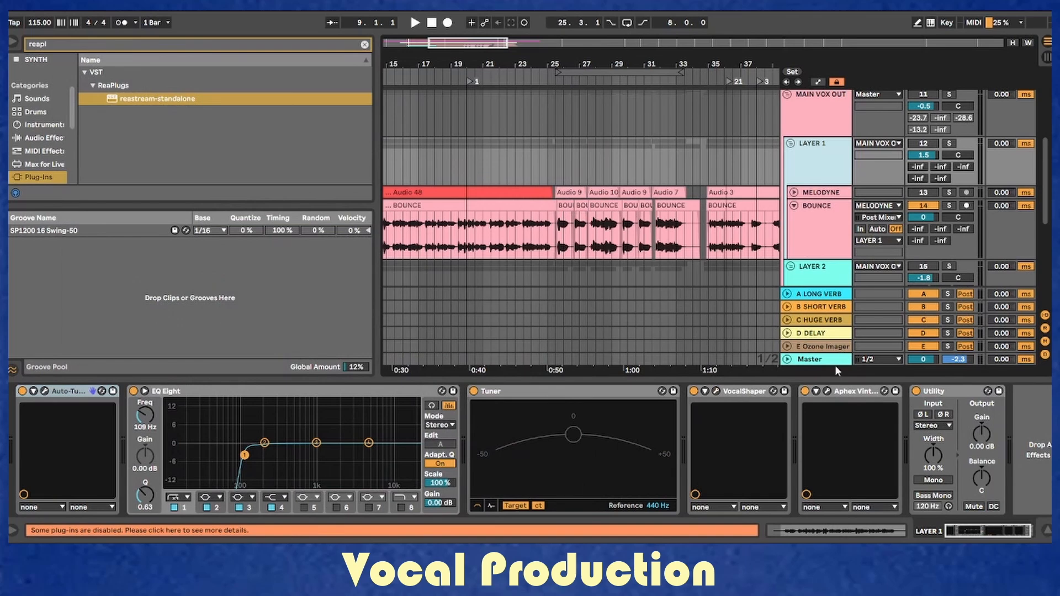
pyautogui.click(826, 391)
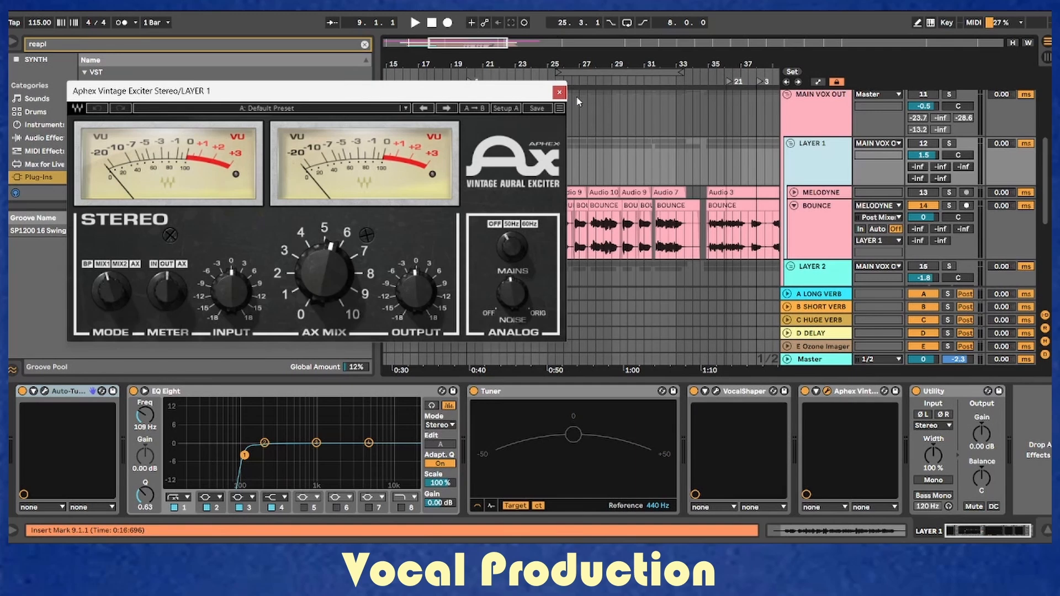
pyautogui.click(560, 92)
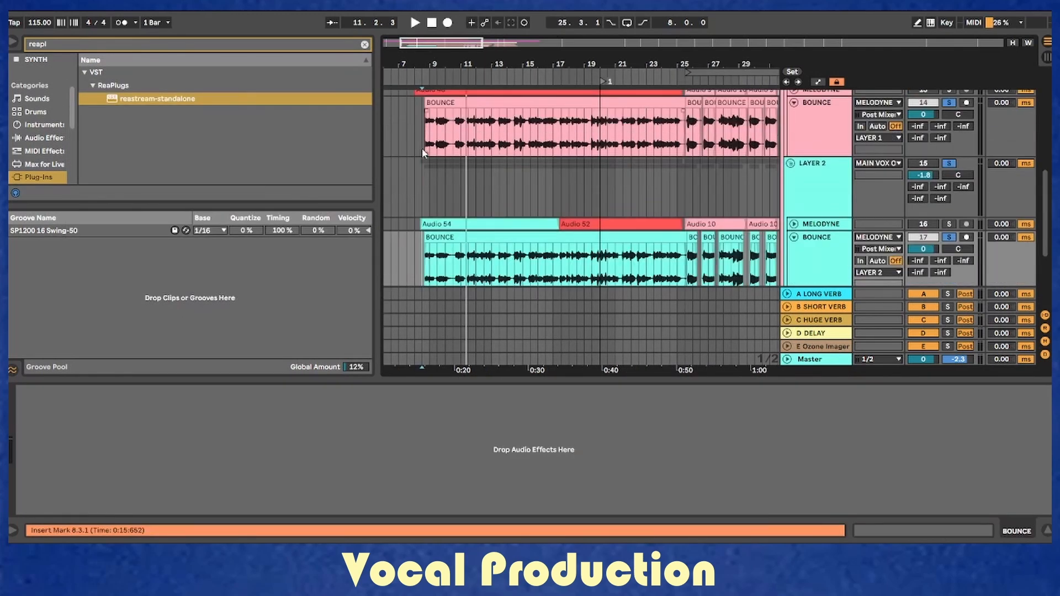
# Play the soloed BOUNCE tracks of vocal LAYER 1 and LAYER 2 from position 8.3.1.
pyautogui.click(421, 148)
pyautogui.press('space')
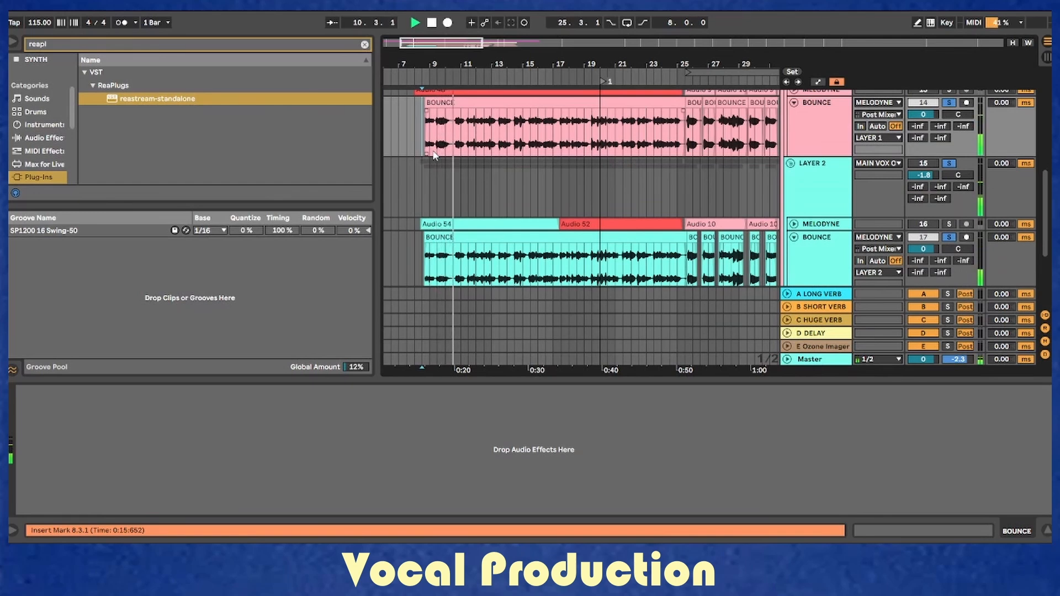
# Play the soloed BOUNCE tracks of both vocal layers from position 25.3.1 and again from 35.1.1.
pyautogui.press('space')
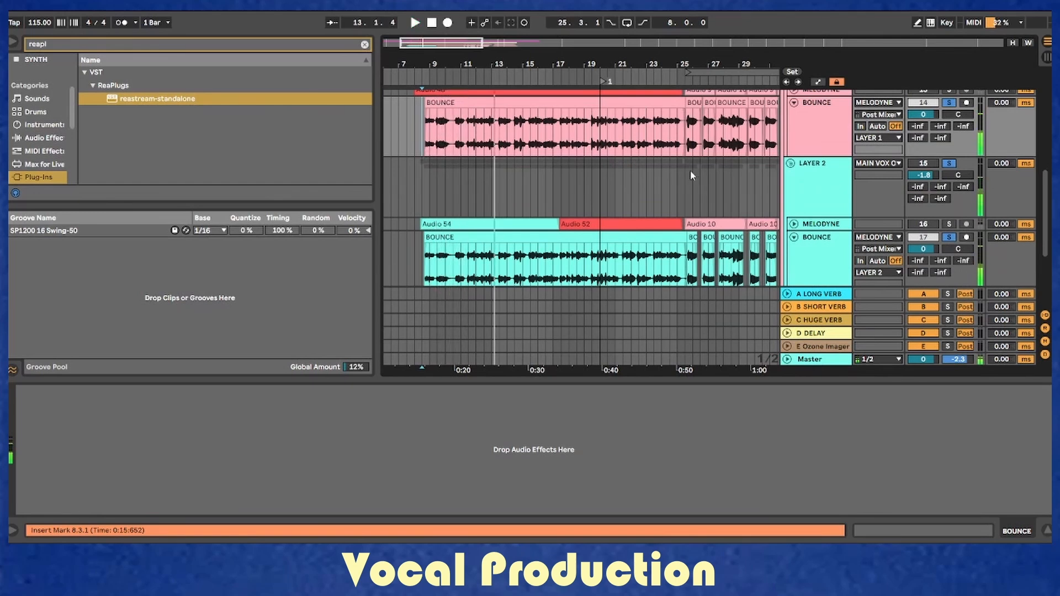
pyautogui.click(691, 175)
pyautogui.press('space')
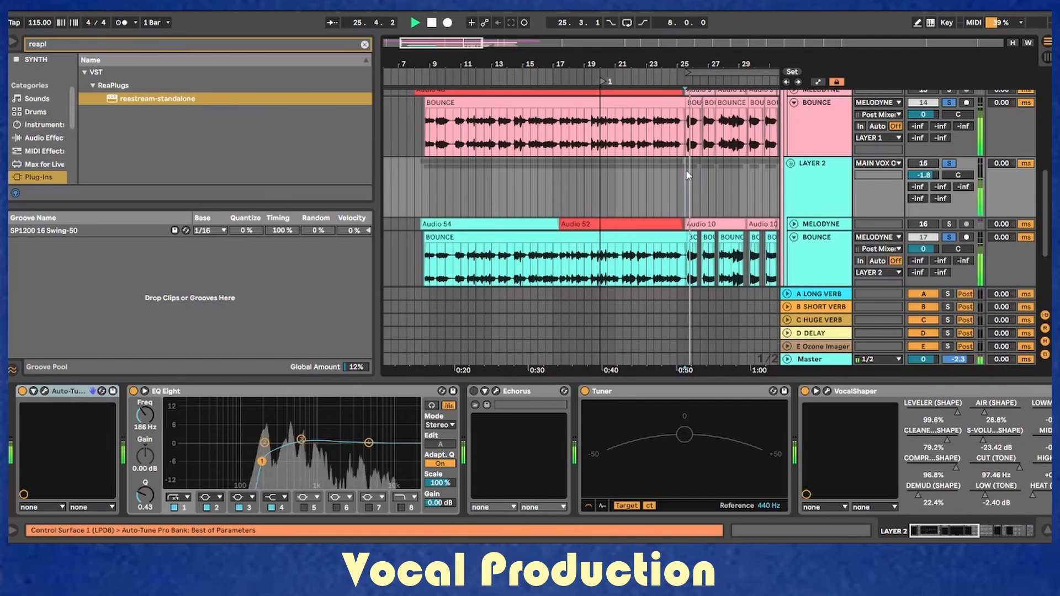
pyautogui.moveTo(678, 55); pyautogui.dragTo(511, 58)
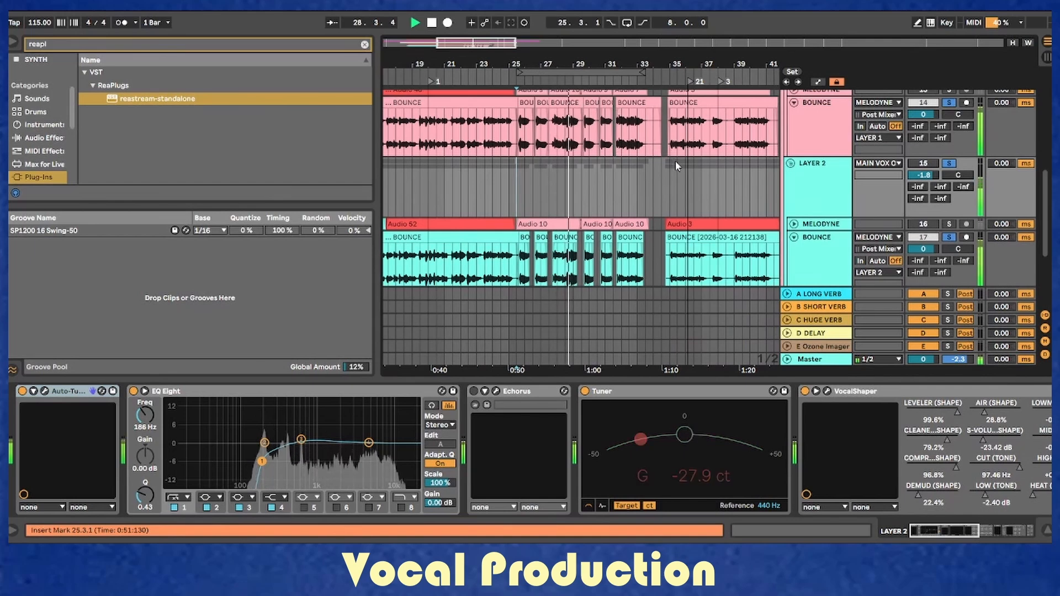
pyautogui.press('space')
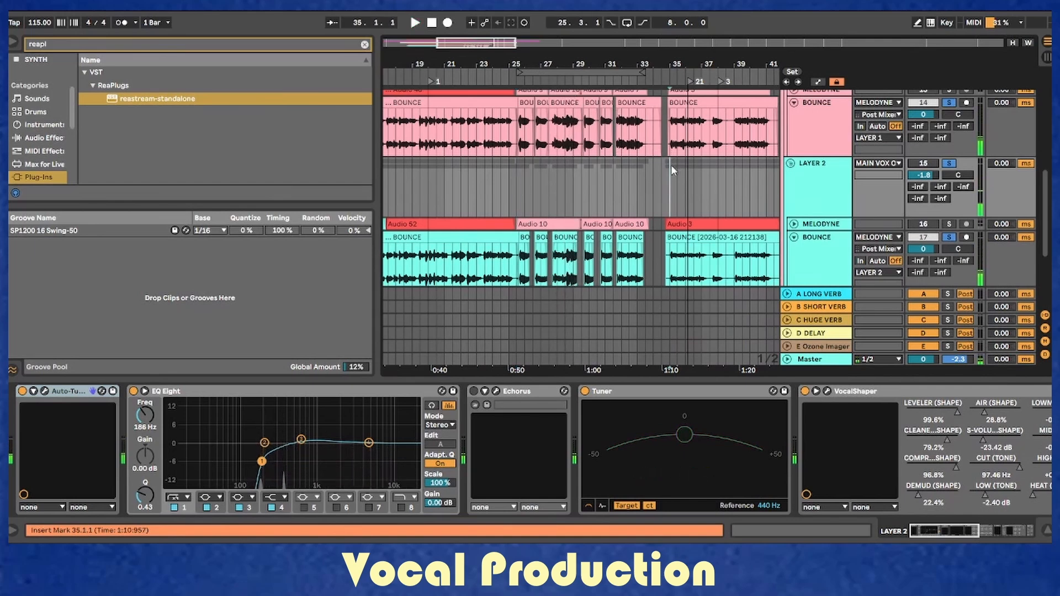
pyautogui.click(670, 166)
pyautogui.press('space')
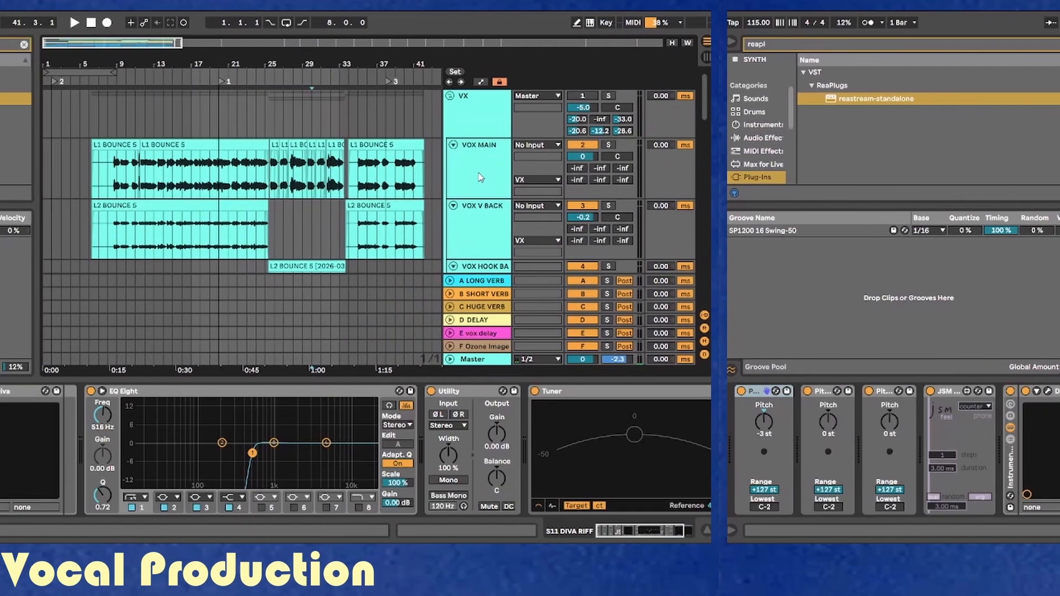
# Look over the bounced vocal tracks in the VX group of the mix project, from VOX MAIN down to VOX HOOK FX.
pyautogui.scroll(-10, 704, 209)
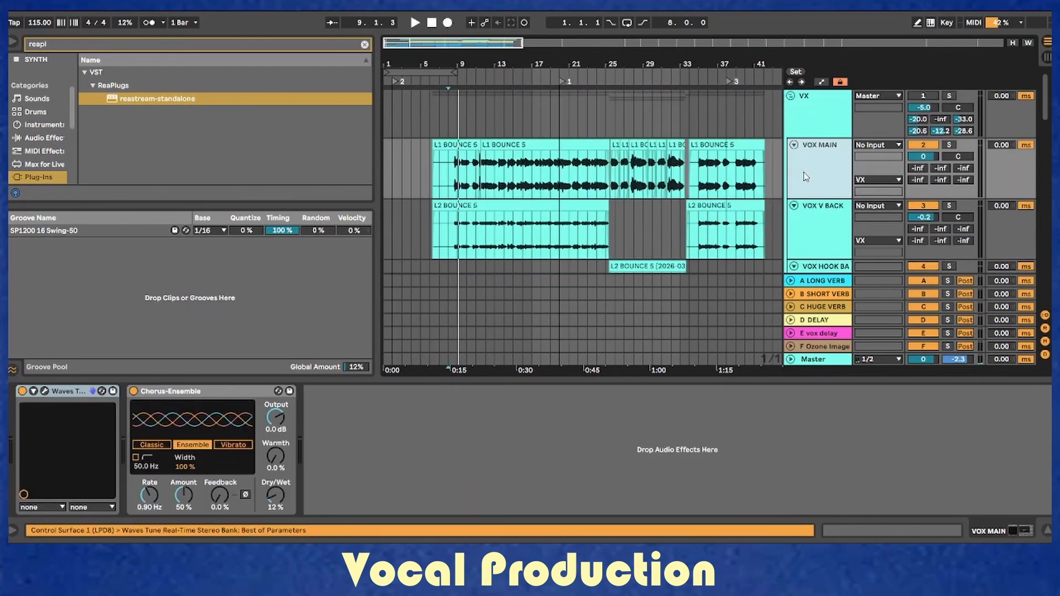
pyautogui.scroll(-2, 653, 205)
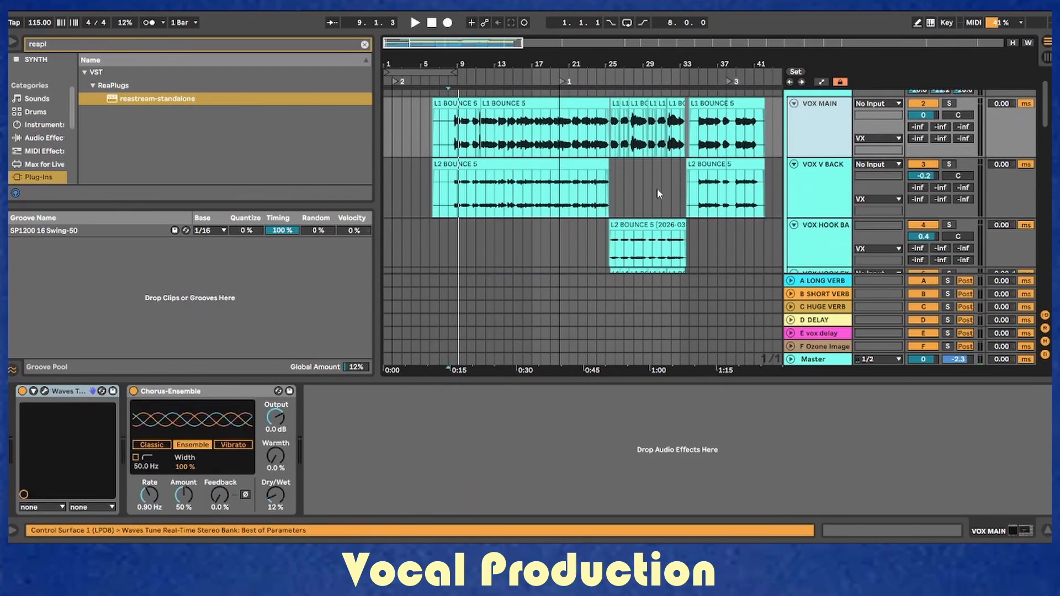
pyautogui.scroll(-2, 712, 203)
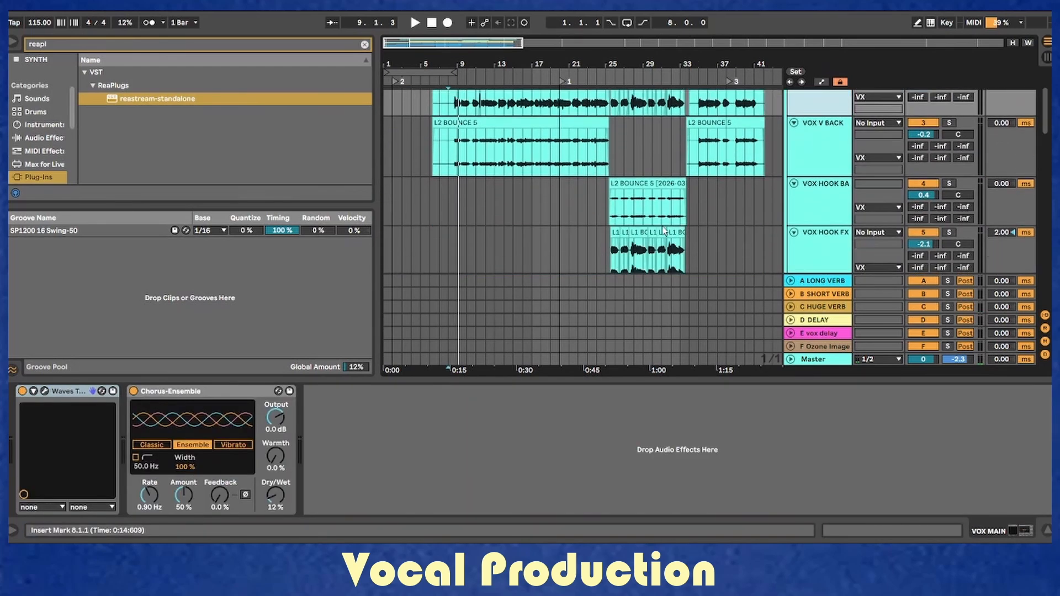
pyautogui.scroll(4, 734, 196)
pyautogui.scroll(-4, 593, 172)
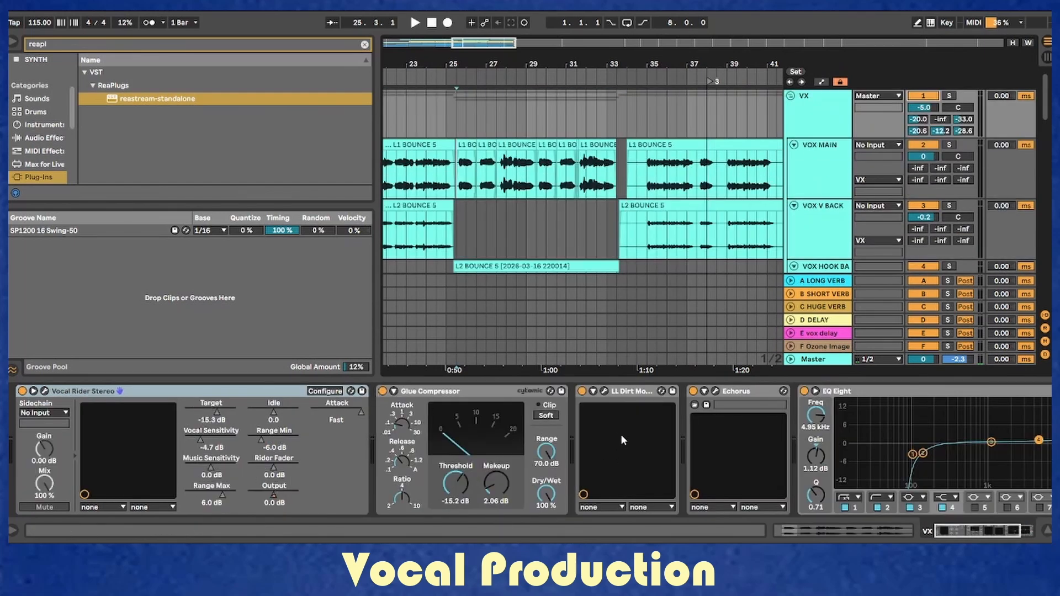
# Review the Echorus plug-in on the VX group, close its window and show the end of the device chain.
pyautogui.click(714, 391)
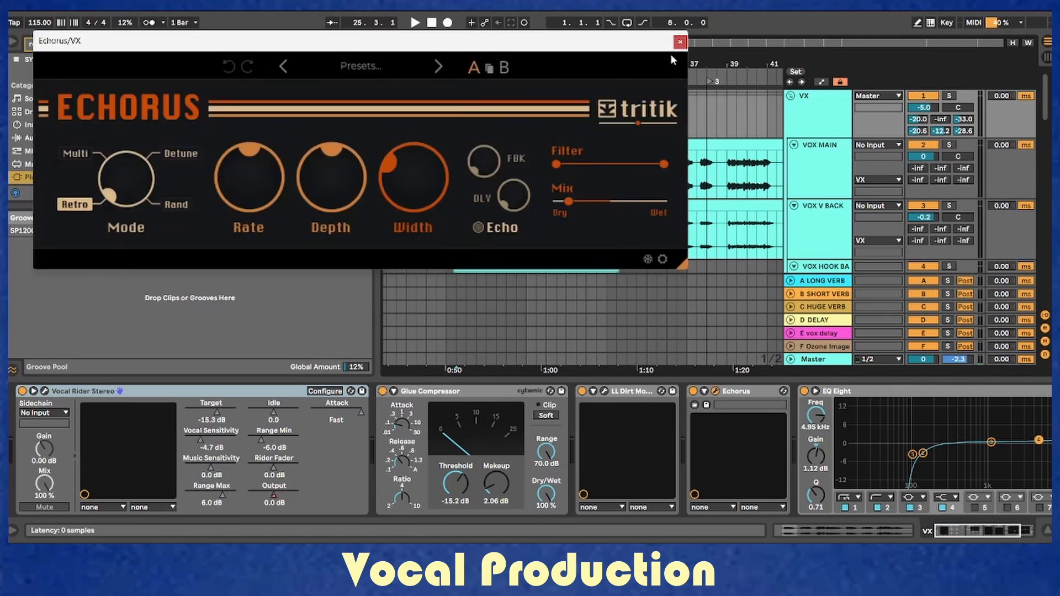
pyautogui.click(680, 43)
pyautogui.click(990, 537)
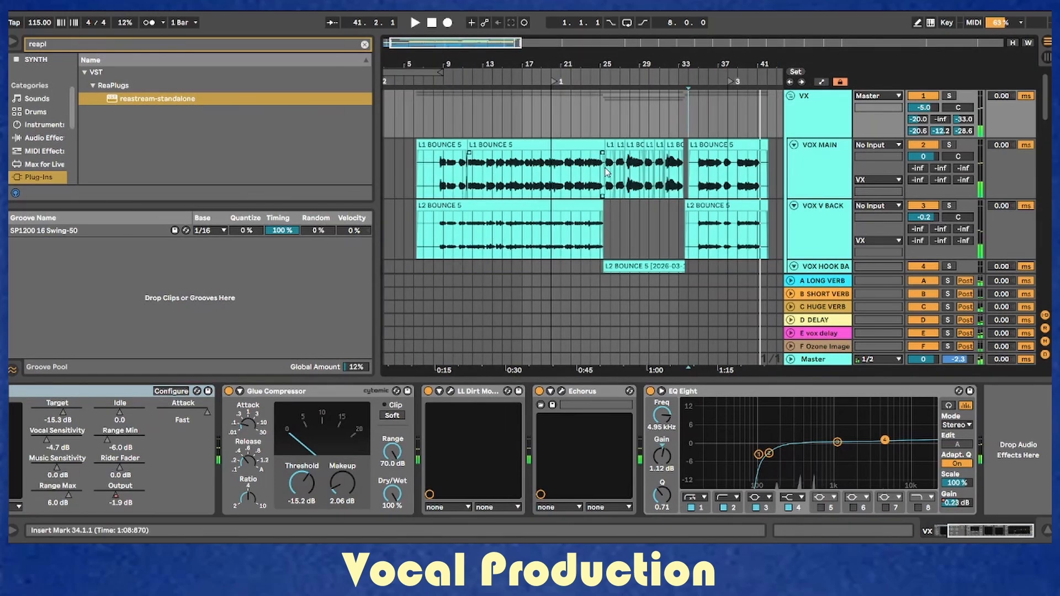
# Show the VOX MAIN track's devices from its hook section around bar 25 and compare its clips with the backing vocals.
pyautogui.click(606, 172)
pyautogui.scroll(-2, 626, 160)
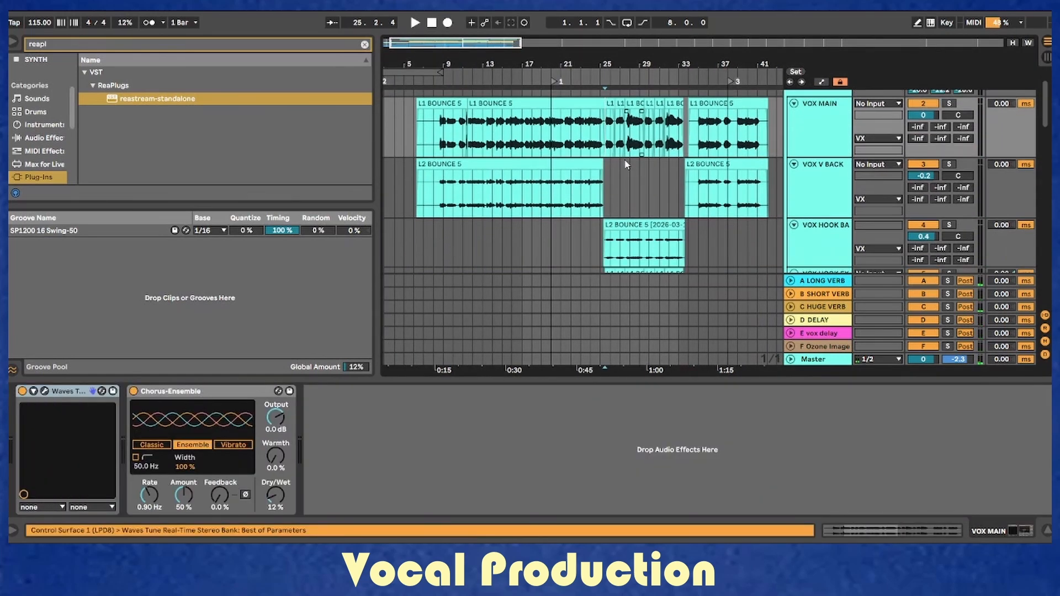
pyautogui.scroll(-1, 627, 165)
pyautogui.scroll(2, 864, 167)
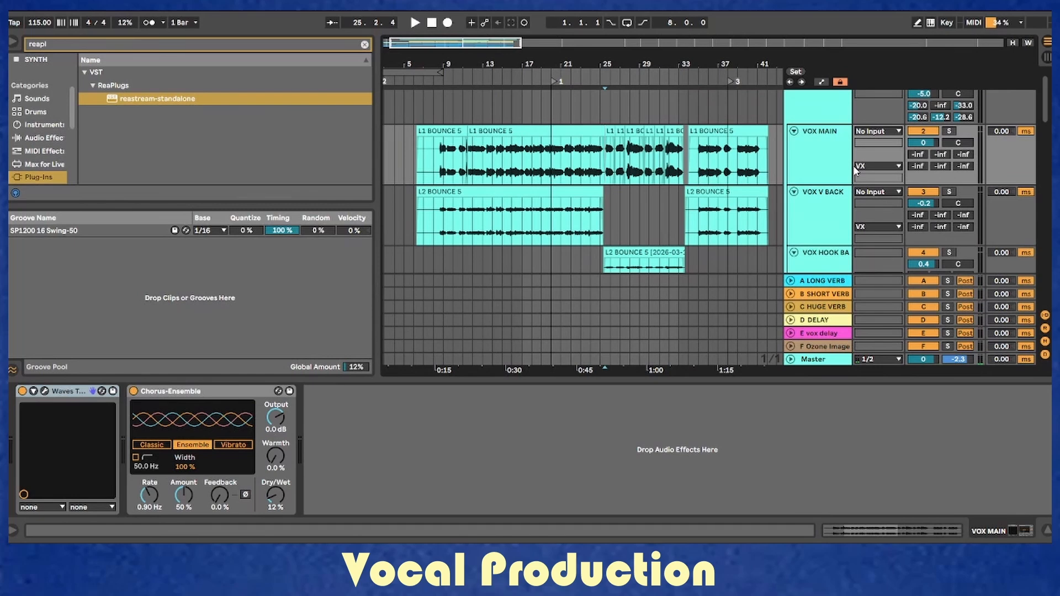
pyautogui.scroll(-3, 855, 170)
# Select the VOX HOOK BACK track and review its AnalogDrift plug-in, closing the plug-in window.
pyautogui.click(828, 217)
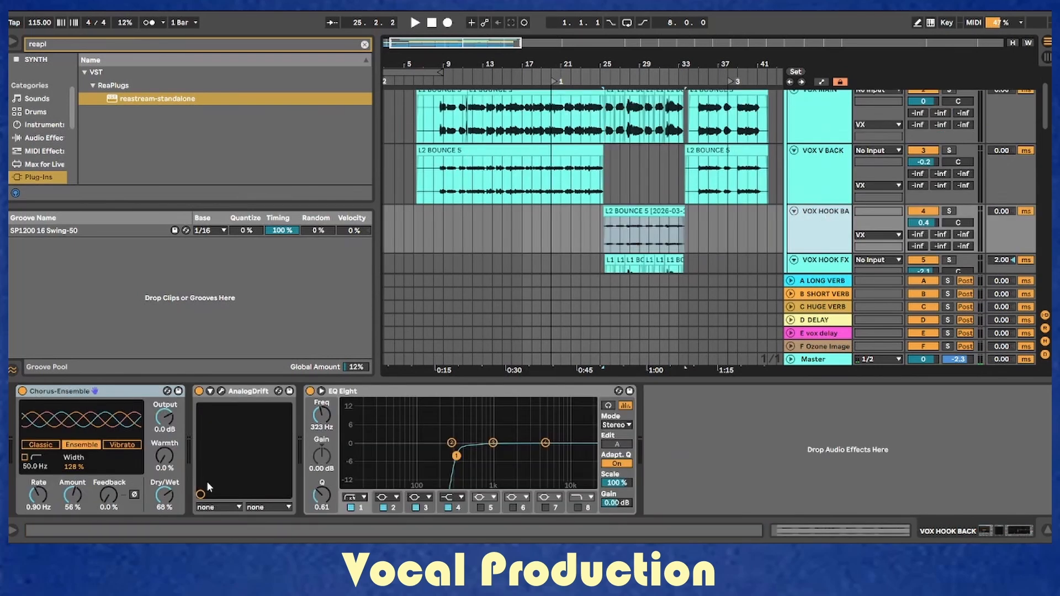
pyautogui.click(221, 391)
pyautogui.click(888, 88)
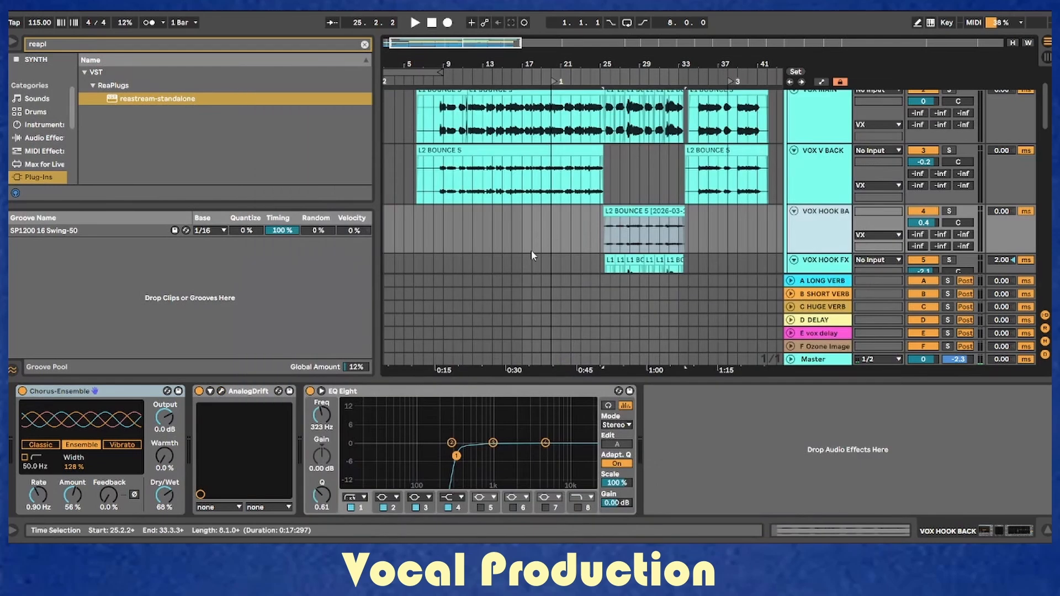
# Solo the VOX HOOK FX track and audition the hook vocals around bar 25, including VOX MAIN with the hook backing.
pyautogui.click(605, 244)
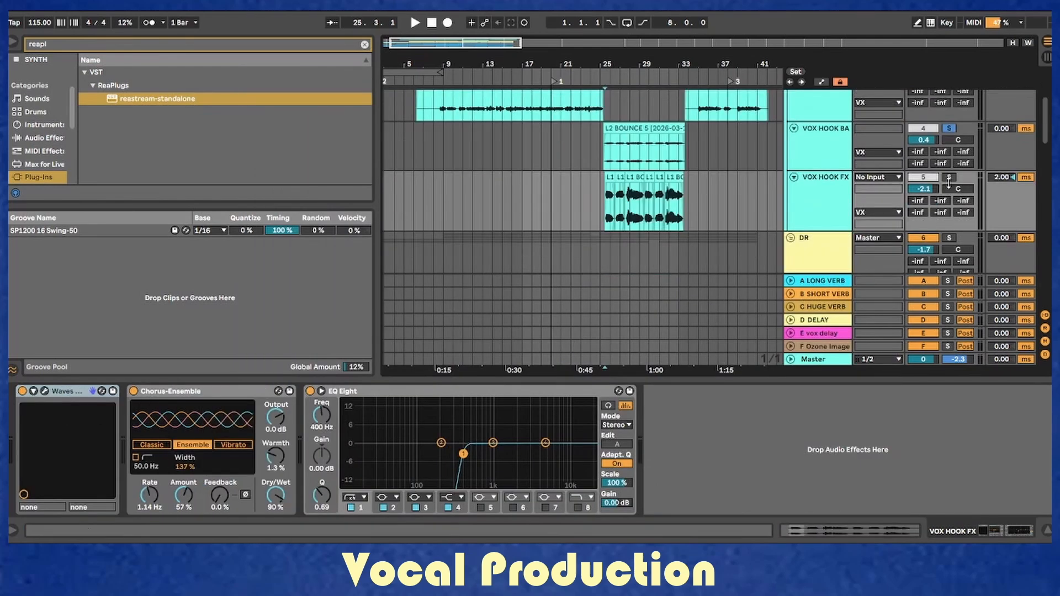
pyautogui.click(952, 177)
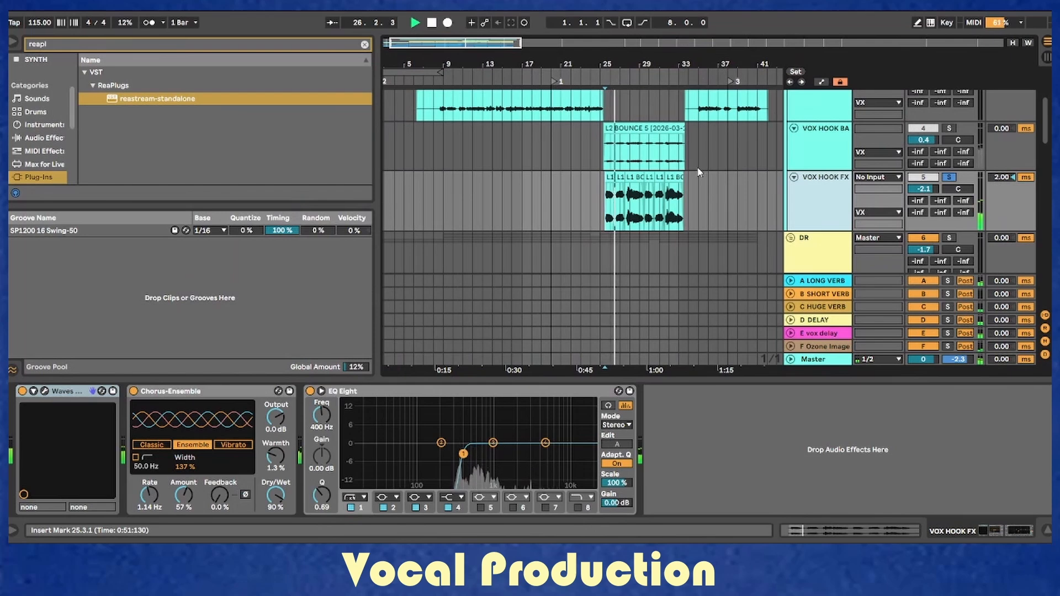
pyautogui.press('space')
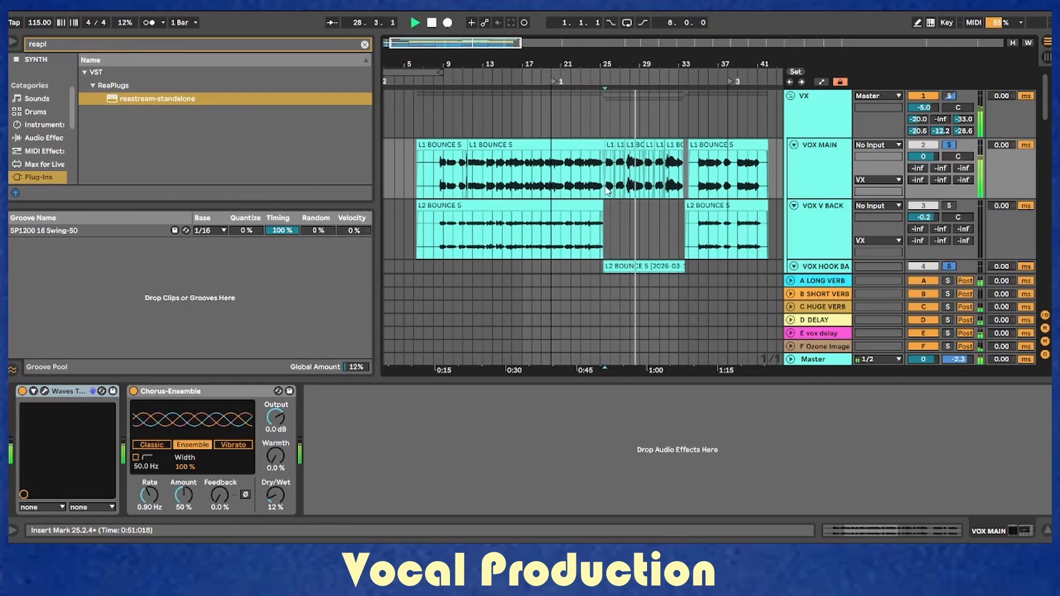
pyautogui.press('space')
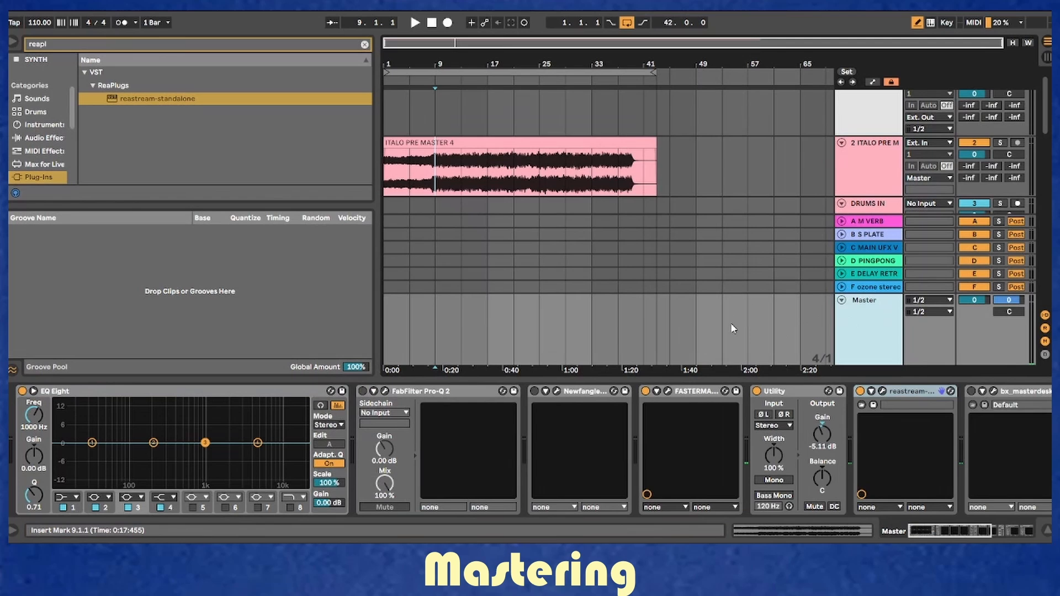
# Open FASTER MASTER on the Master track and review its EQ, Transients, Compress, Stereo and Limit sections.
pyautogui.click(668, 391)
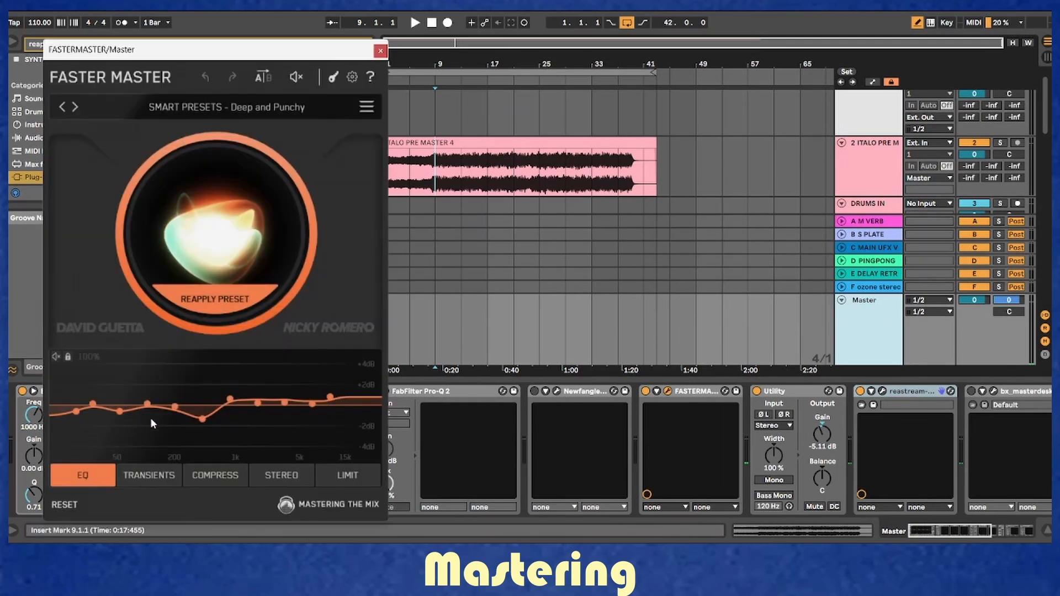
pyautogui.click(149, 474)
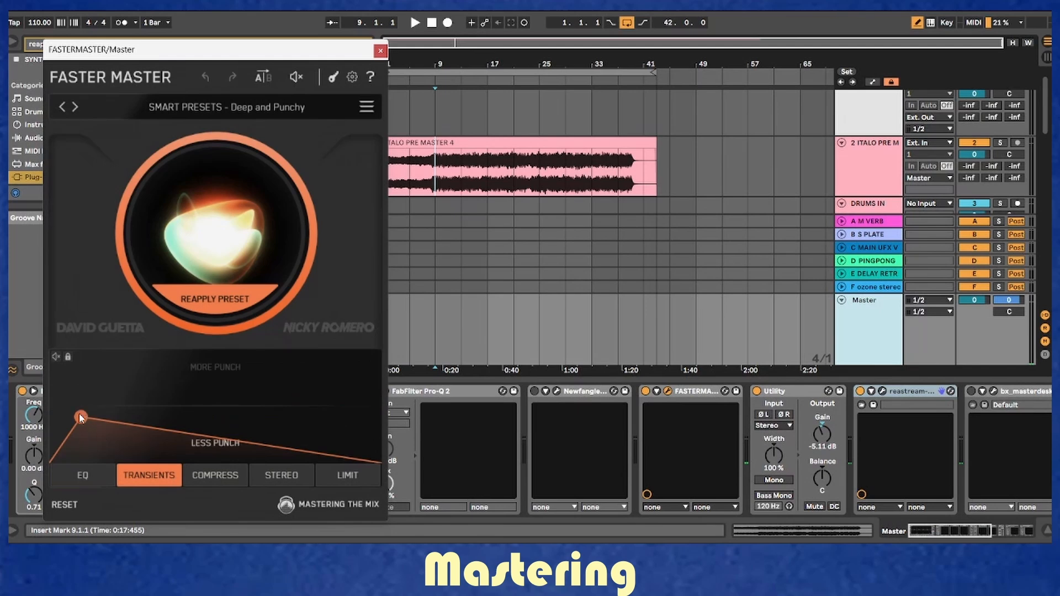
pyautogui.click(207, 475)
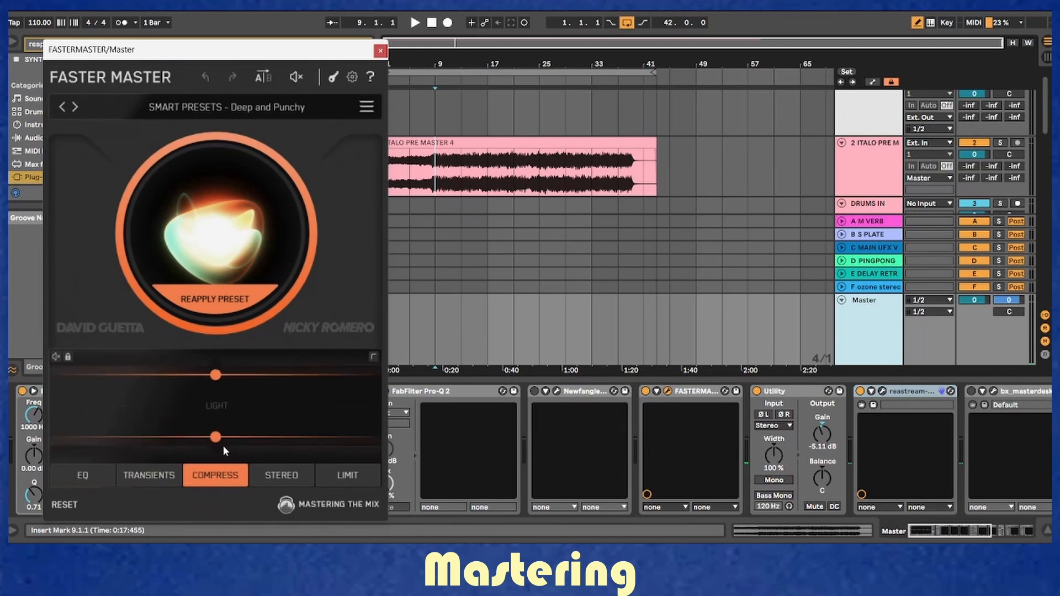
pyautogui.click(259, 472)
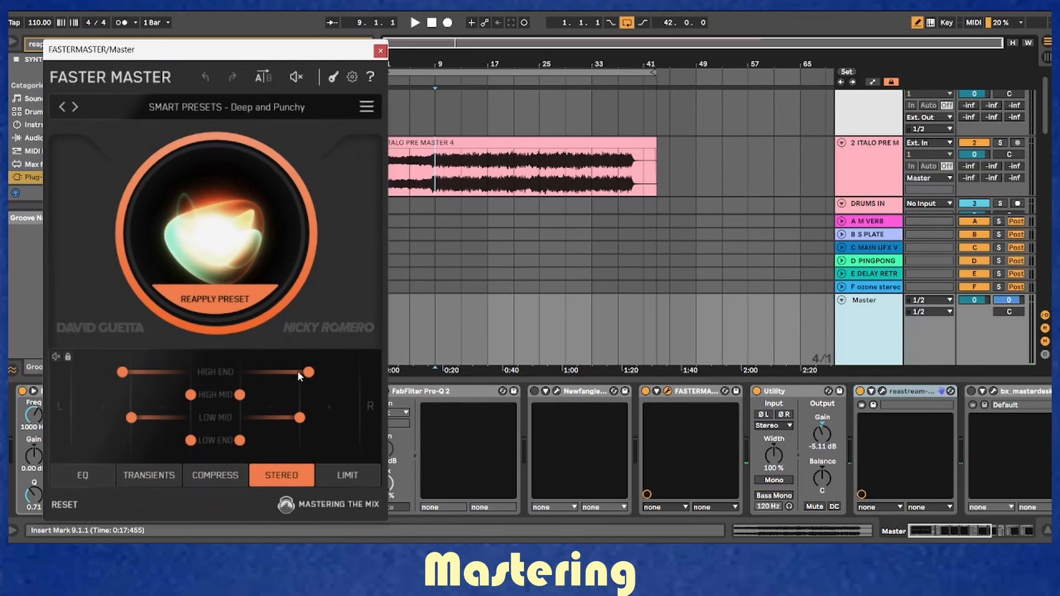
pyautogui.moveTo(310, 372)
pyautogui.click(326, 475)
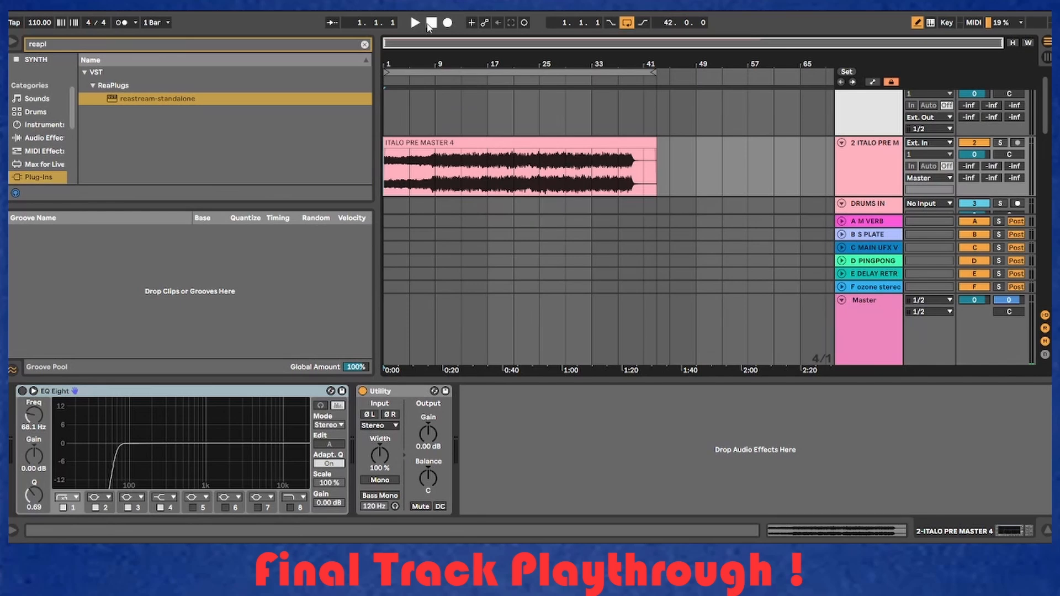
# Play the full track from the beginning and show the devices of VOX MAIN, VOX V BACK, VOX HOOK BACK and VOX HOOK FX.
pyautogui.press('space')
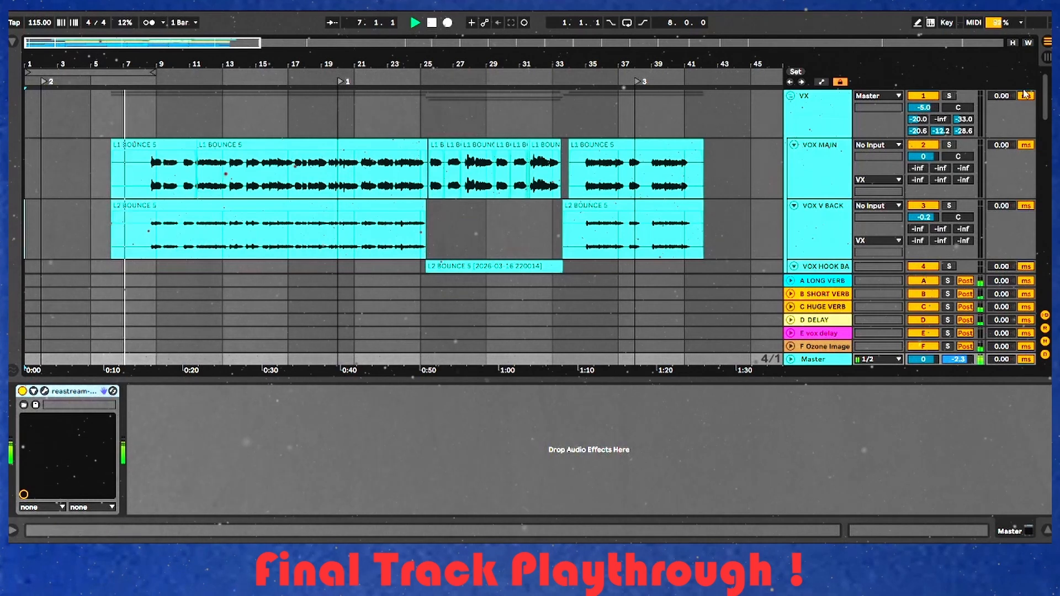
pyautogui.moveTo(1044, 99); pyautogui.dragTo(1044, 105)
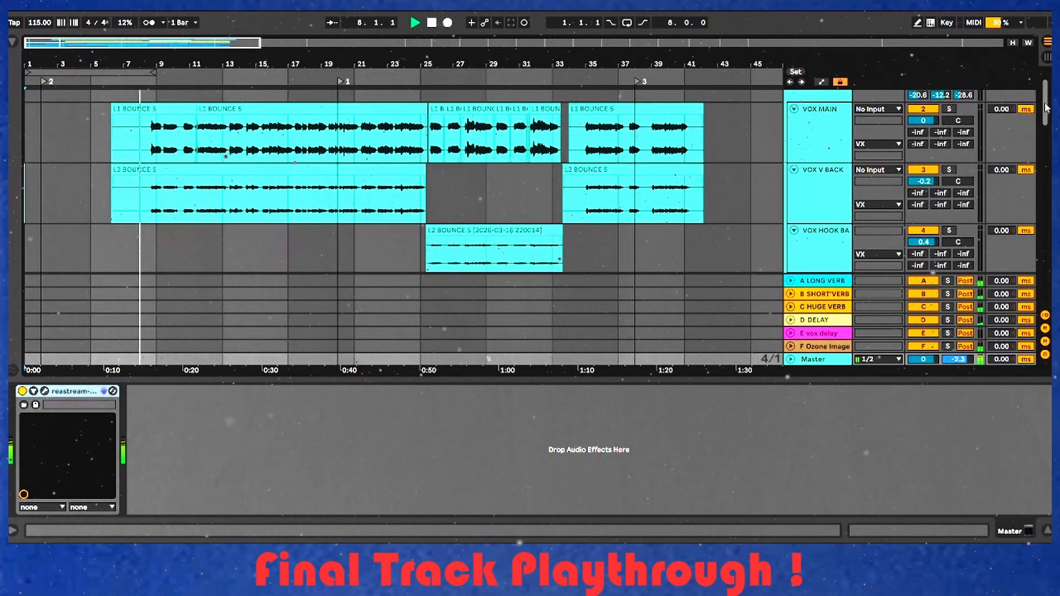
pyautogui.click(833, 144)
pyautogui.scroll(-1, 833, 175)
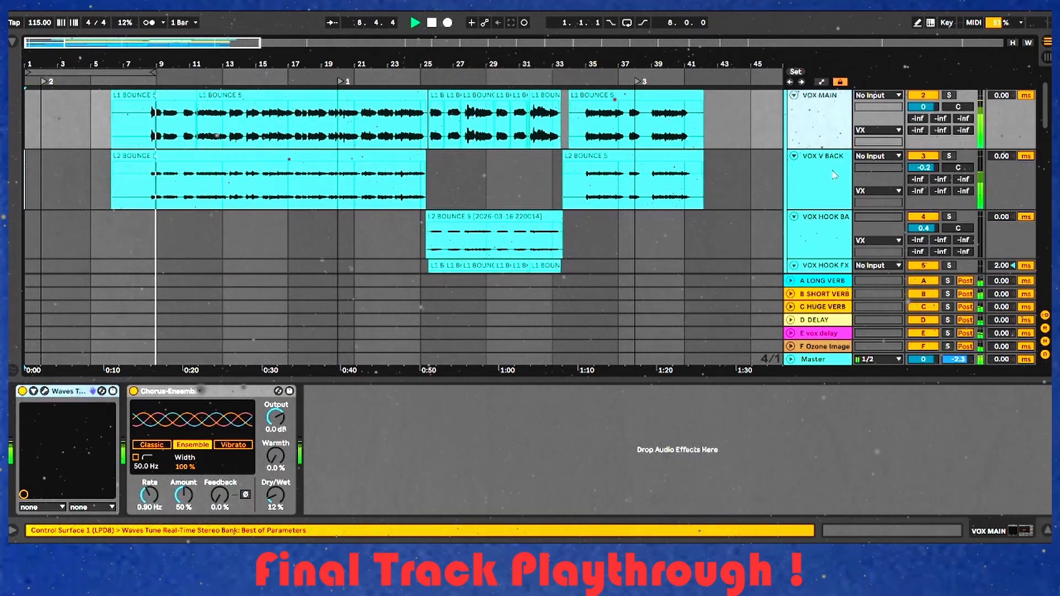
pyautogui.click(834, 174)
pyautogui.scroll(-2, 832, 175)
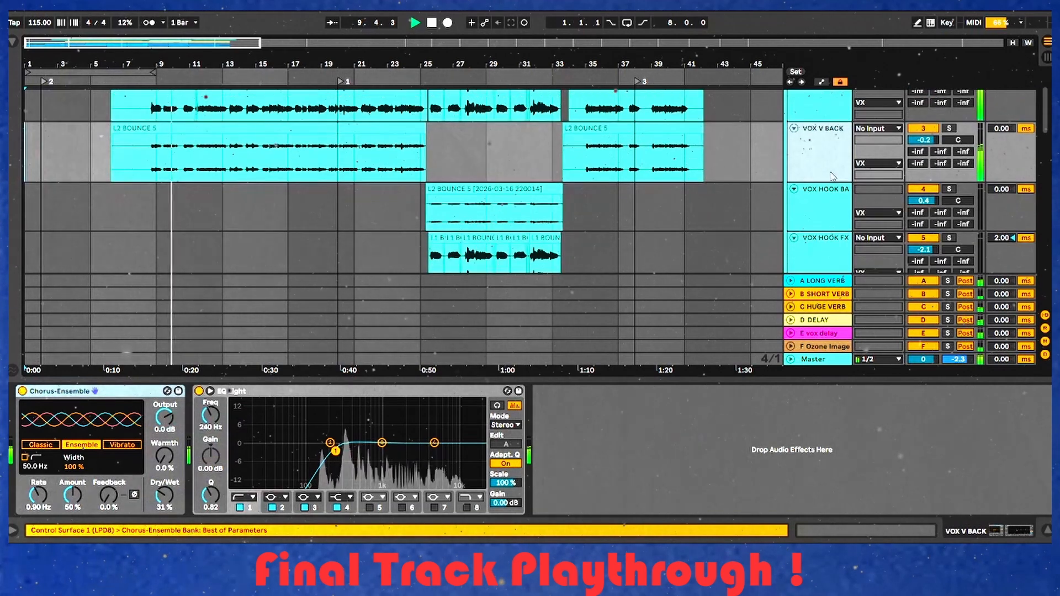
pyautogui.click(828, 200)
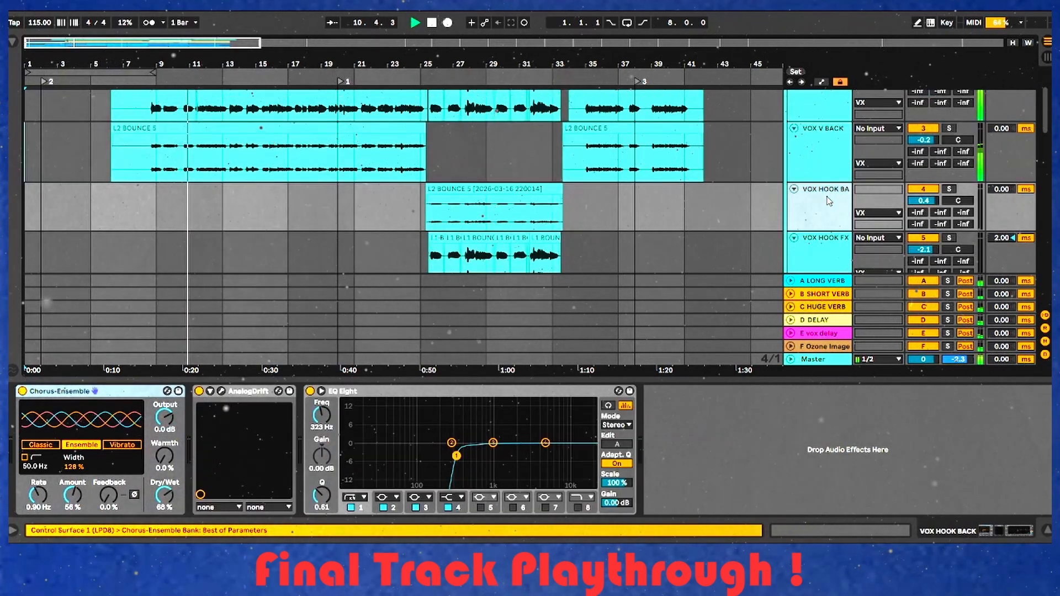
pyautogui.scroll(-5, 828, 201)
pyautogui.click(825, 202)
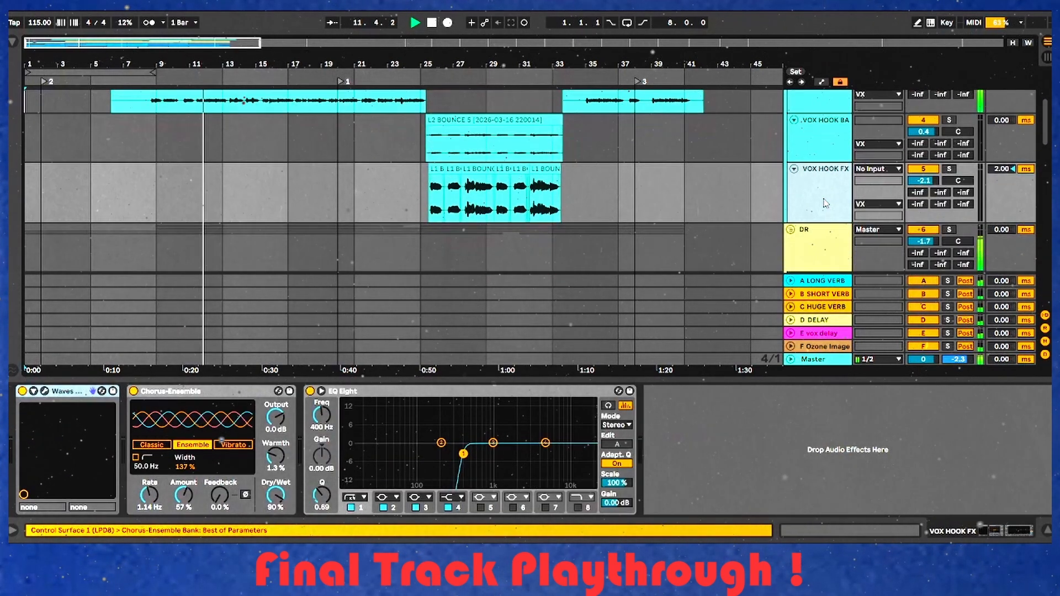
# Show the device chains of the DR group and its KIK, SN and HAT tracks during playback.
pyautogui.scroll(-3, 825, 202)
pyautogui.click(825, 203)
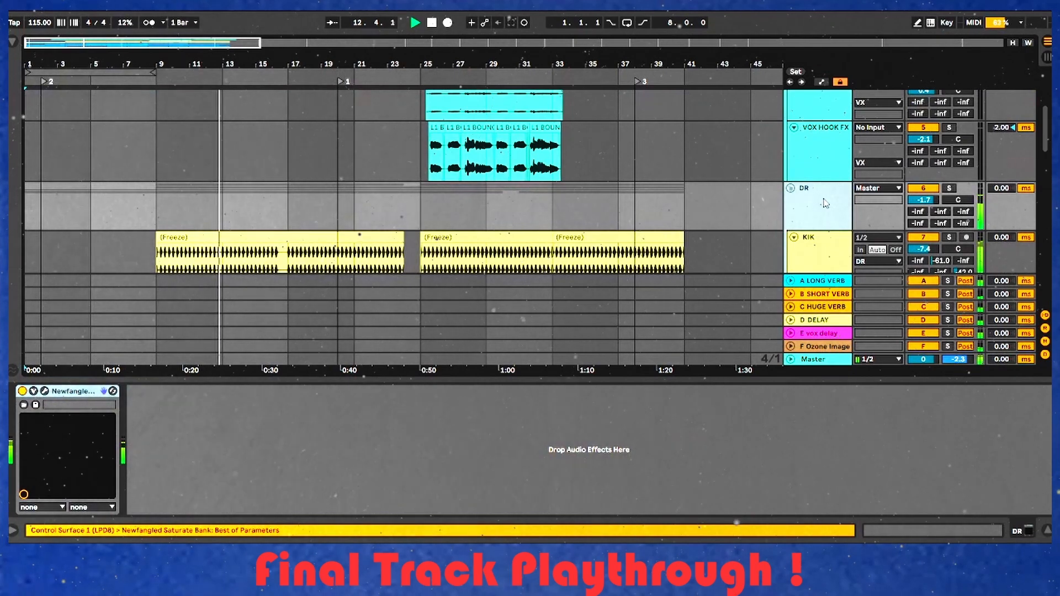
pyautogui.scroll(-3, 825, 203)
pyautogui.click(820, 203)
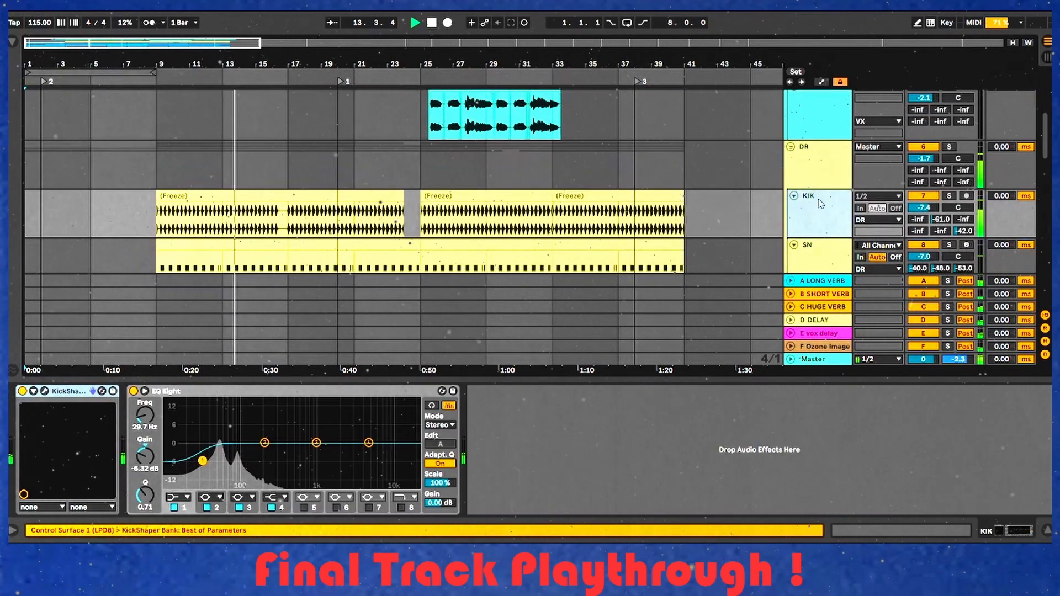
pyautogui.scroll(-4, 820, 204)
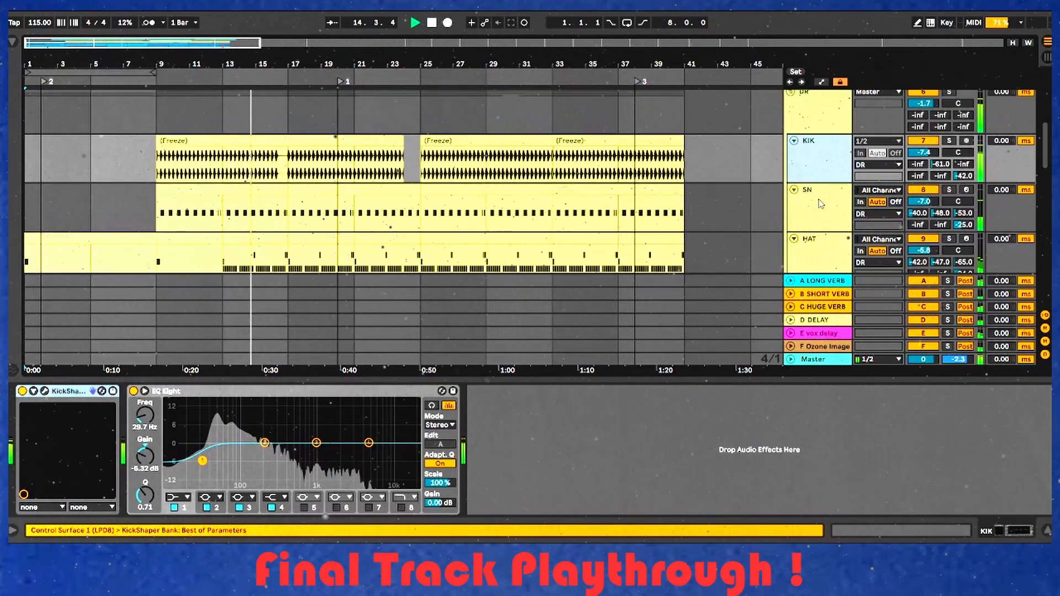
pyautogui.click(820, 204)
pyautogui.scroll(-1, 821, 204)
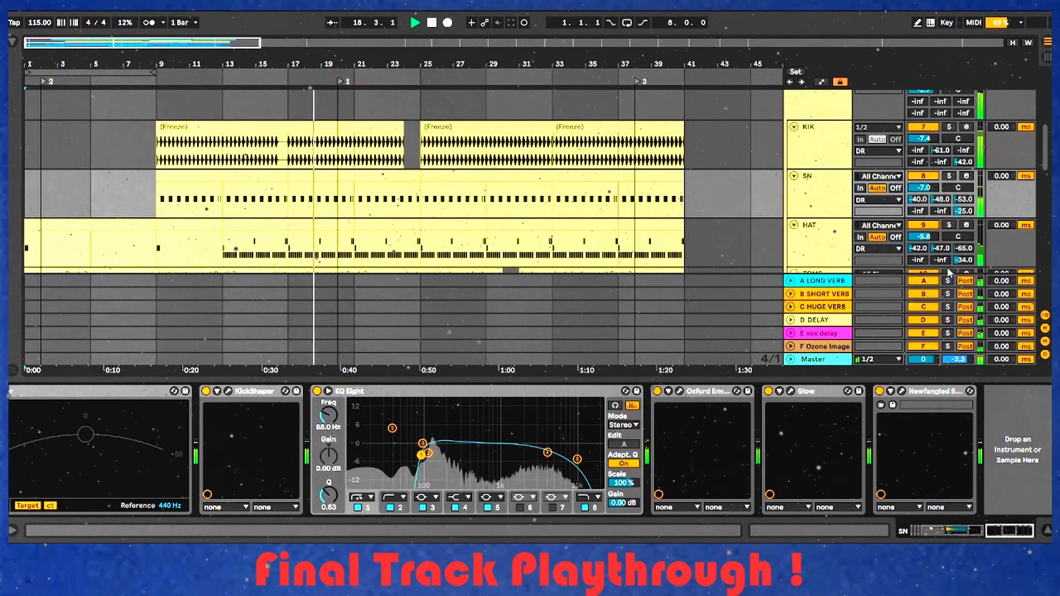
pyautogui.click(818, 234)
pyautogui.scroll(-3, 814, 241)
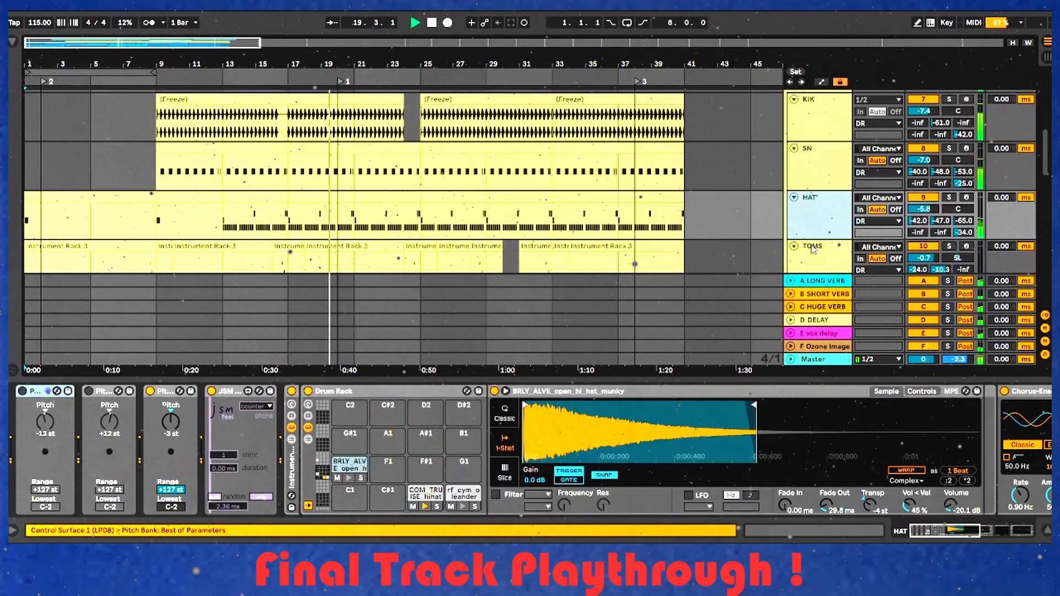
# Show the full device chain of the TOMS track during playback, through to its EQ Eight, Utility and Tuner.
pyautogui.click(812, 247)
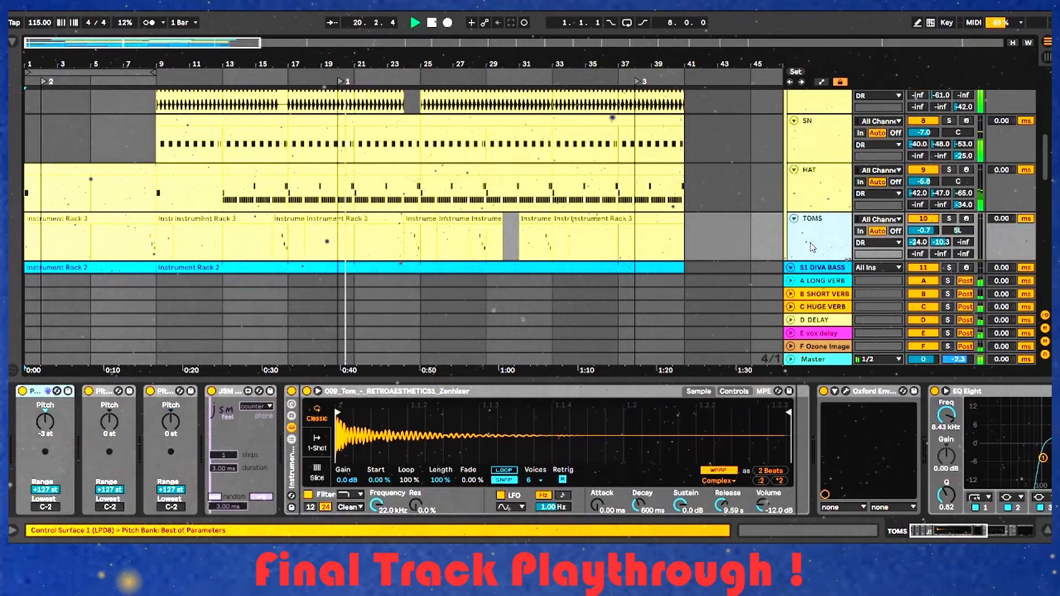
pyautogui.click(950, 530)
pyautogui.moveTo(949, 530); pyautogui.dragTo(984, 527)
pyautogui.scroll(-3, 828, 192)
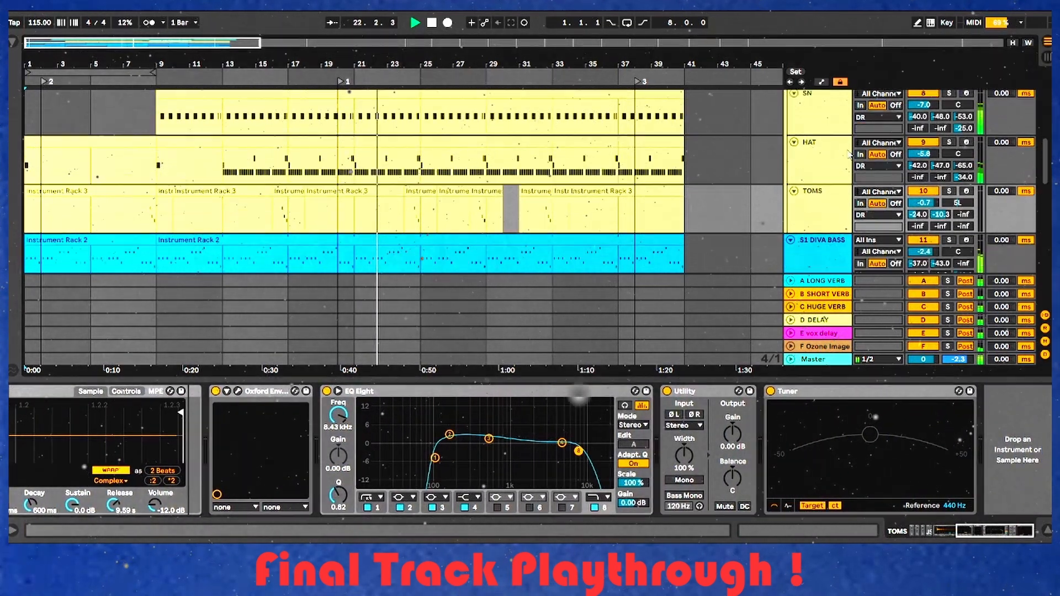
# Show the devices of the S1 DIVA BASS track and view its Diva and SuperVHS plug-in windows, closing each one.
pyautogui.click(824, 206)
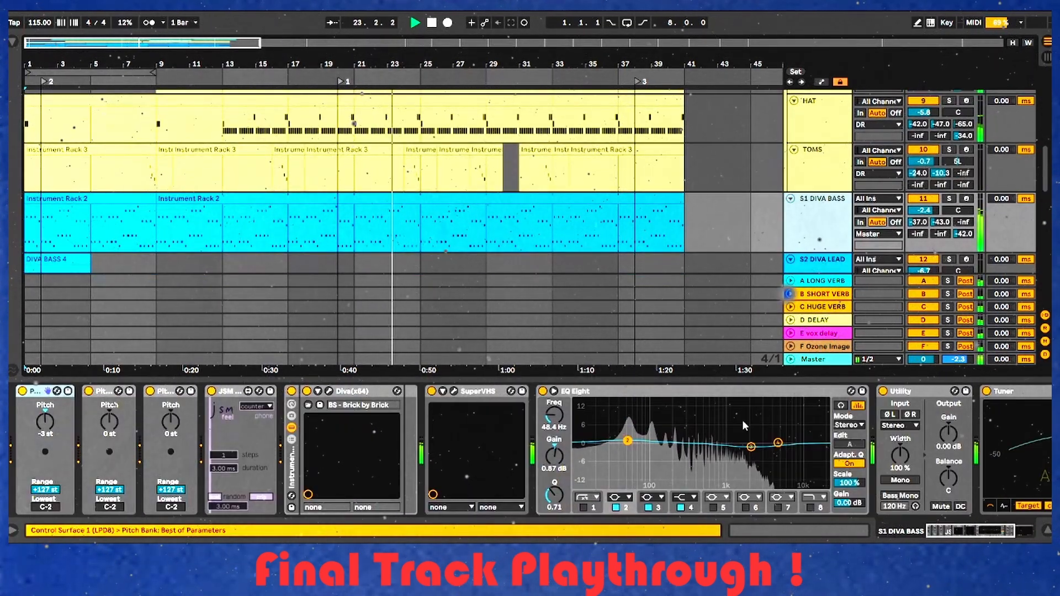
pyautogui.click(329, 391)
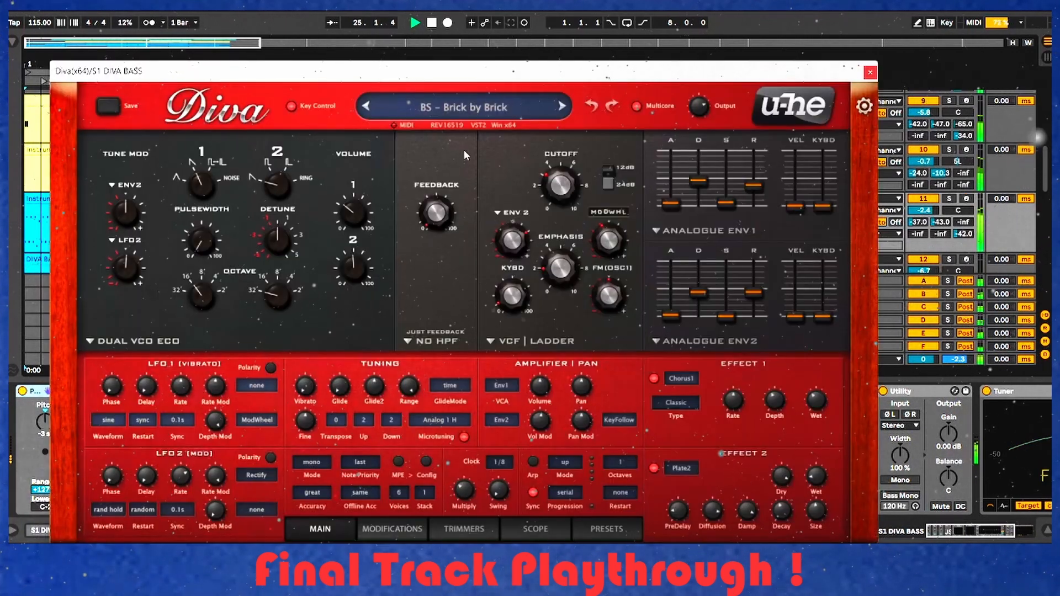
pyautogui.click(871, 73)
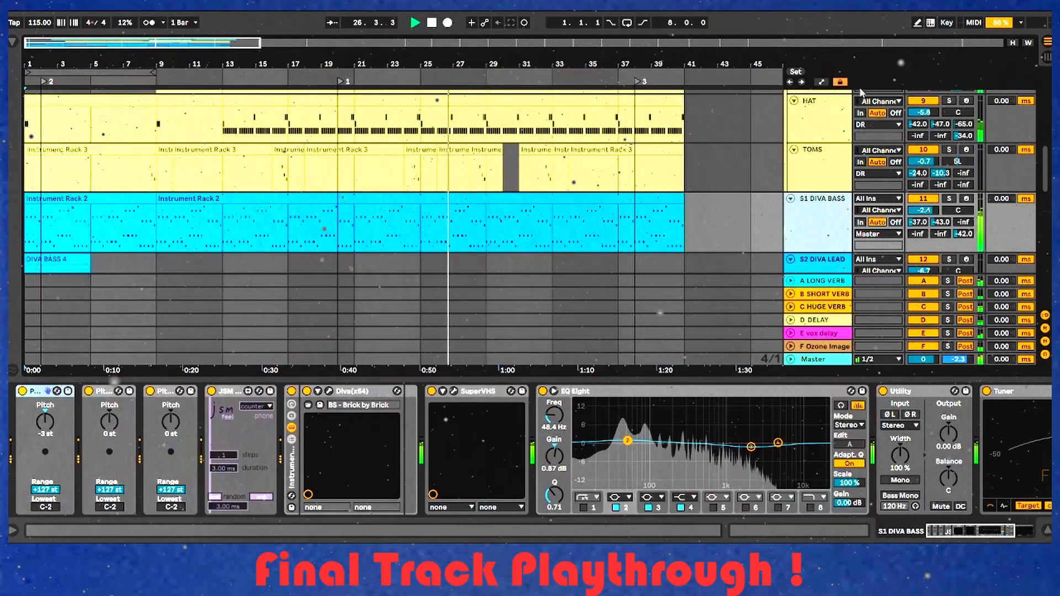
pyautogui.click(455, 391)
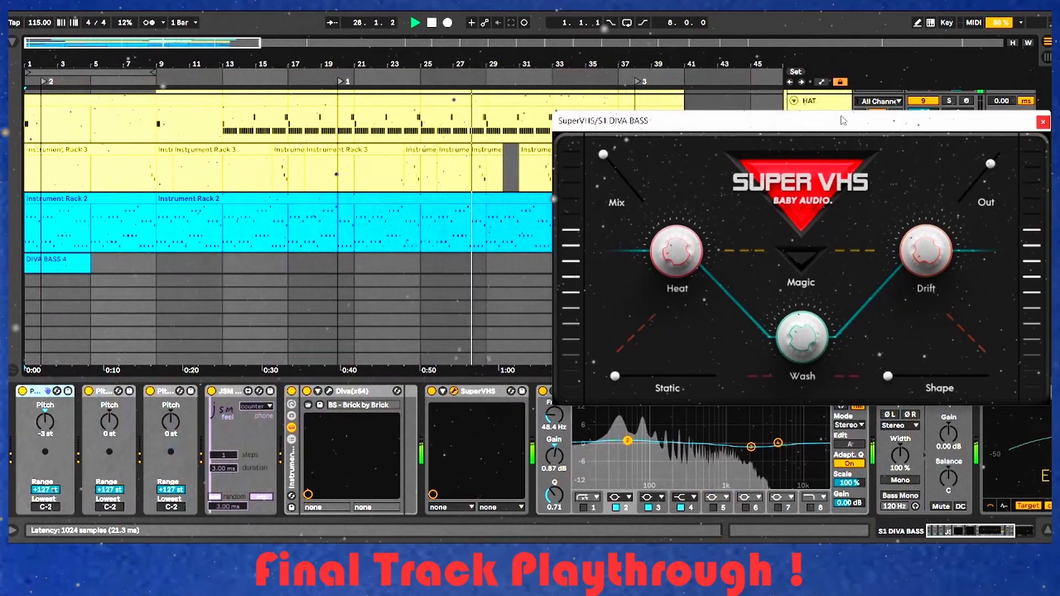
pyautogui.moveTo(773, 128); pyautogui.dragTo(391, 173)
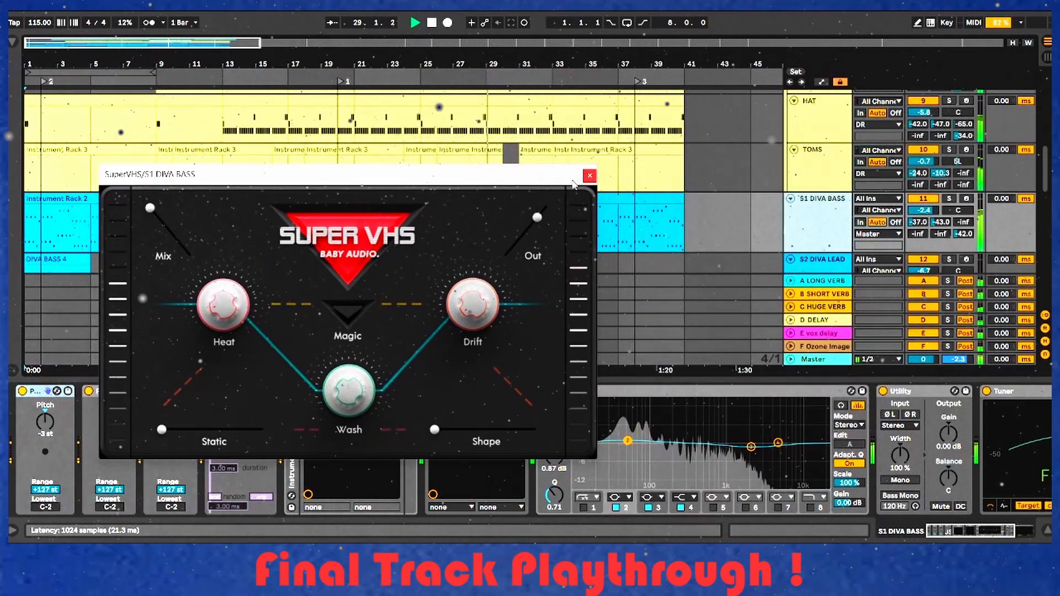
pyautogui.click(589, 176)
# Show the devices of S2 DIVA LEAD and S3 DIVA HOOK, and view the Diva synth window of S3 DIVA HOOK.
pyautogui.scroll(-3, 772, 182)
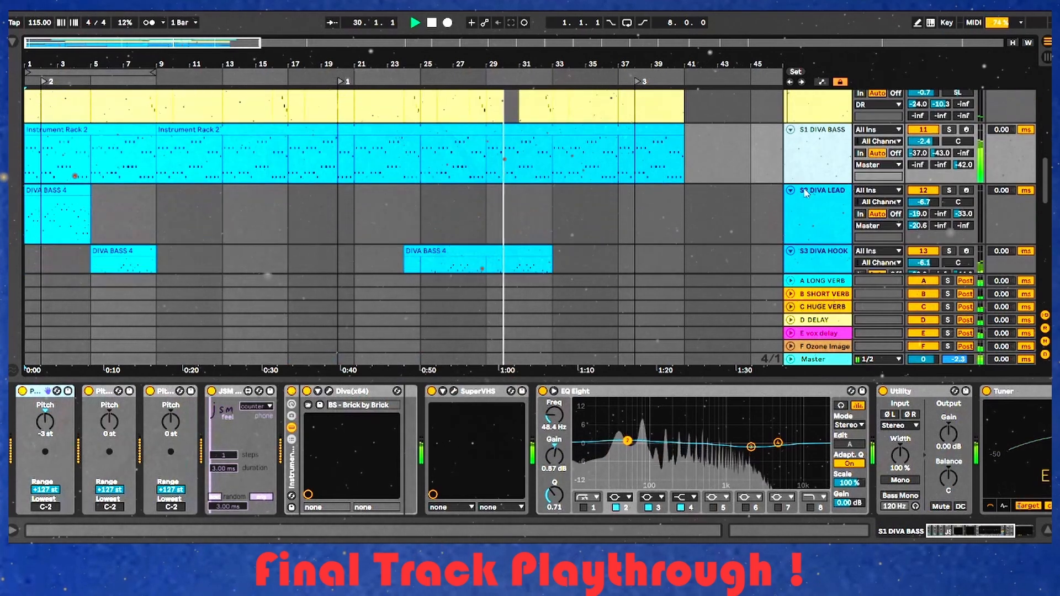
pyautogui.click(824, 199)
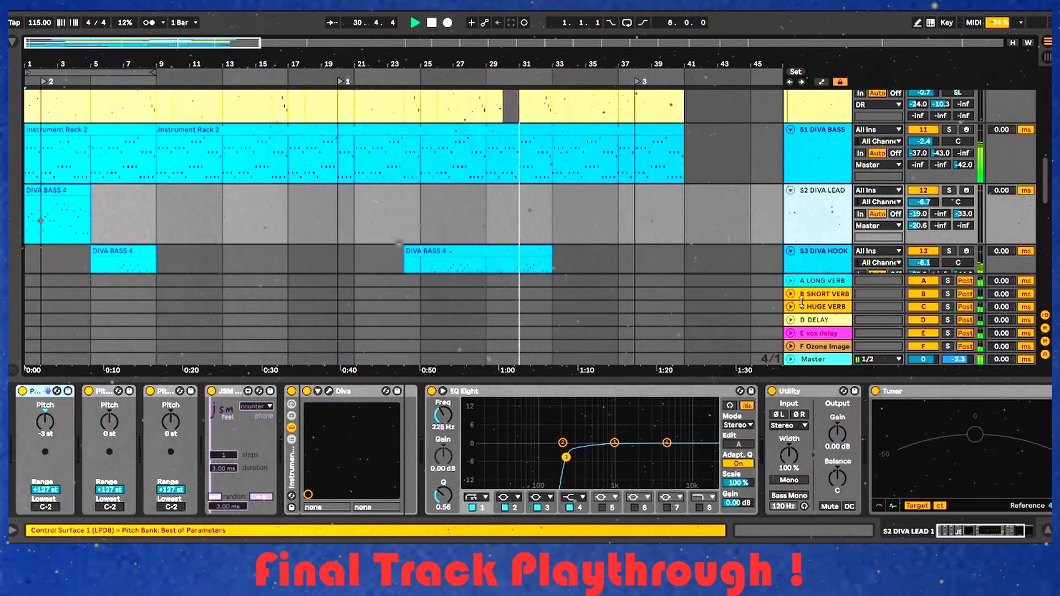
pyautogui.scroll(-2, 802, 301)
pyautogui.click(822, 221)
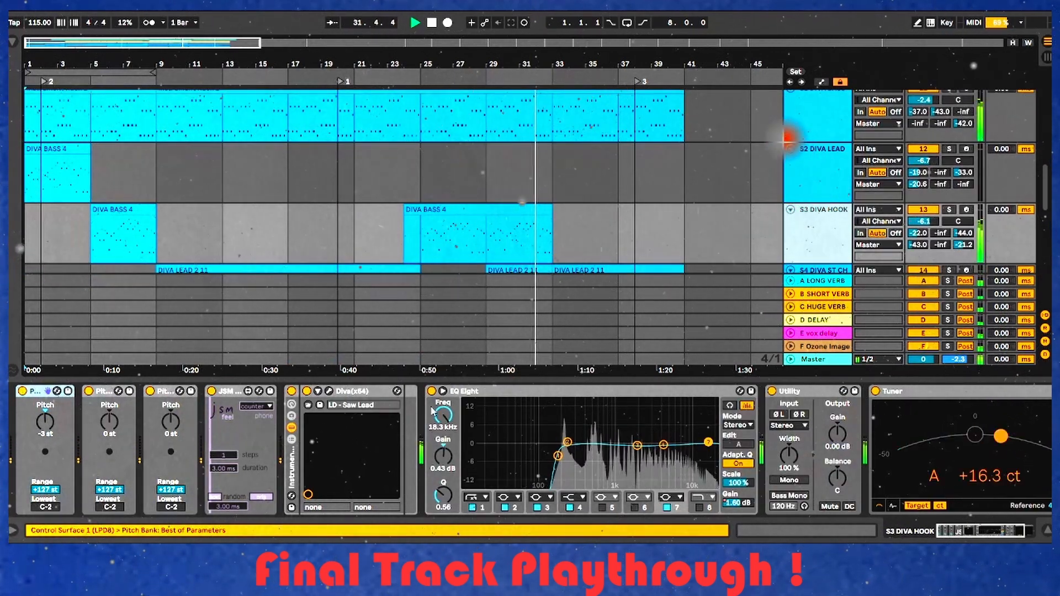
pyautogui.click(329, 391)
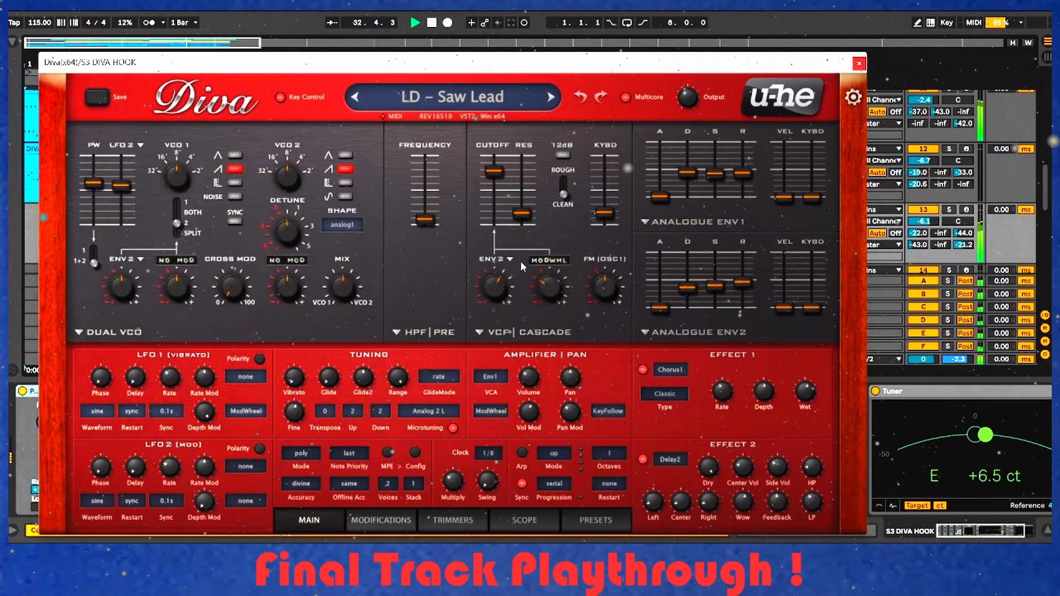
pyautogui.click(858, 64)
# Show the device chains of the S4 DIVA ST CH and S8 K1V PING tracks during playback.
pyautogui.scroll(-3, 820, 230)
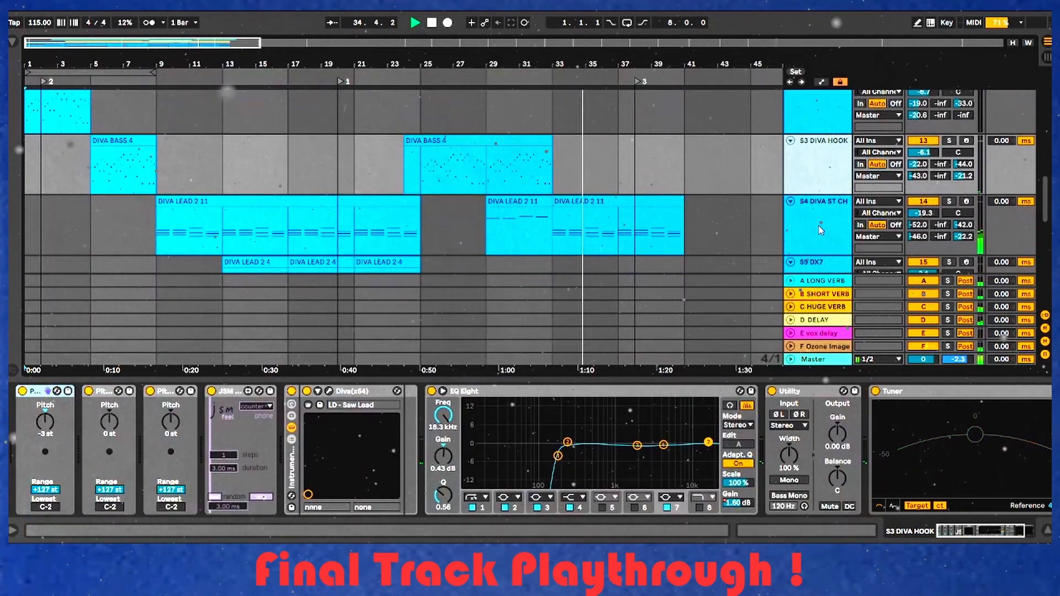
pyautogui.click(821, 230)
pyautogui.scroll(-2, 820, 230)
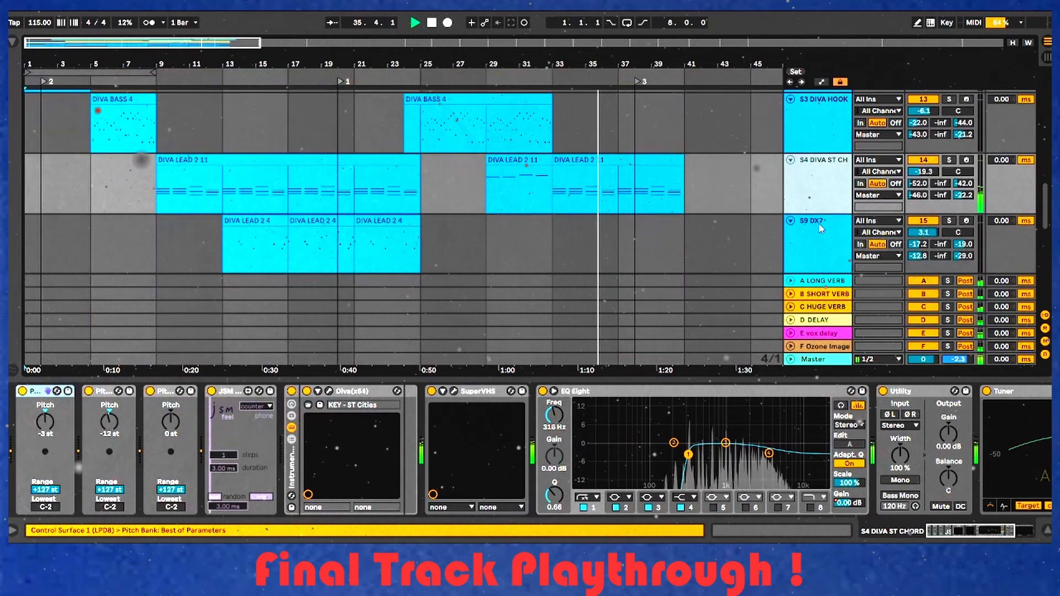
pyautogui.scroll(-4, 821, 230)
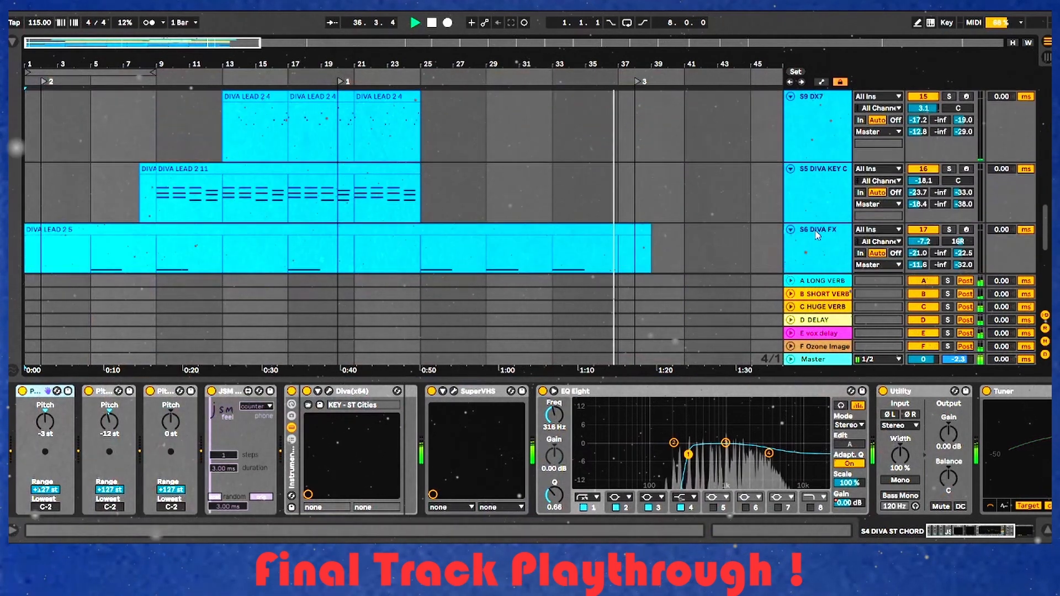
pyautogui.scroll(-6, 817, 234)
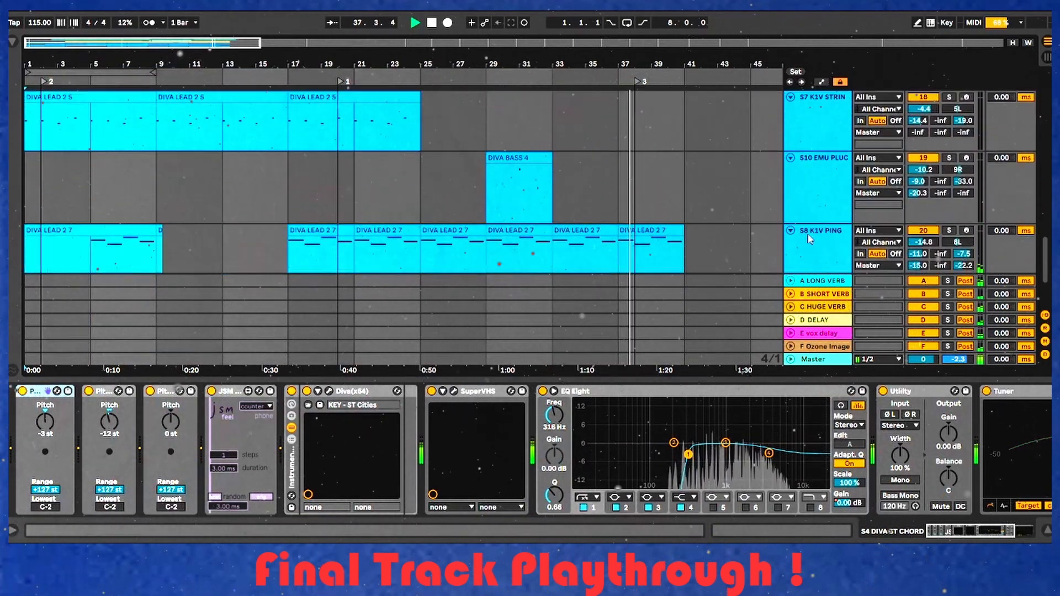
pyautogui.click(809, 238)
# Open Diva on the S11 DIVA RIFF track, show its preset browser, and reposition the window to reveal the arrangement.
pyautogui.scroll(-2, 809, 238)
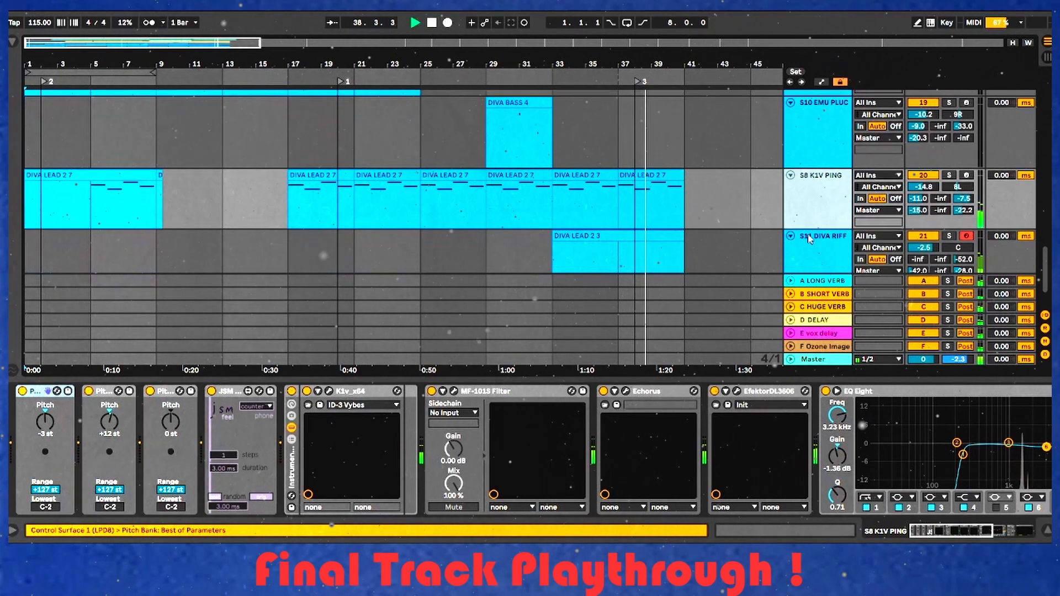
pyautogui.scroll(-2, 809, 239)
pyautogui.click(810, 237)
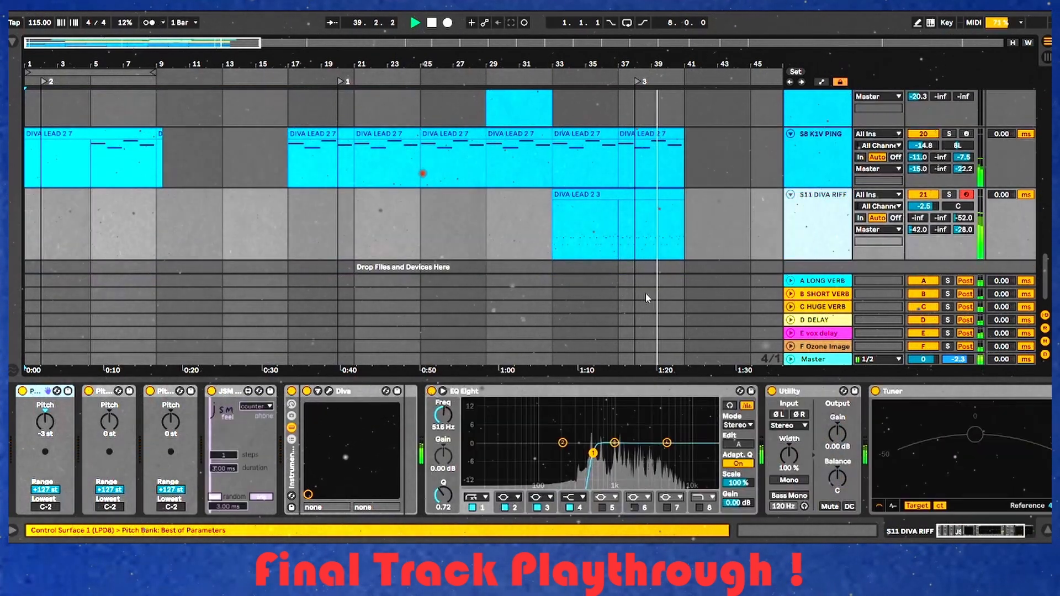
pyautogui.click(330, 390)
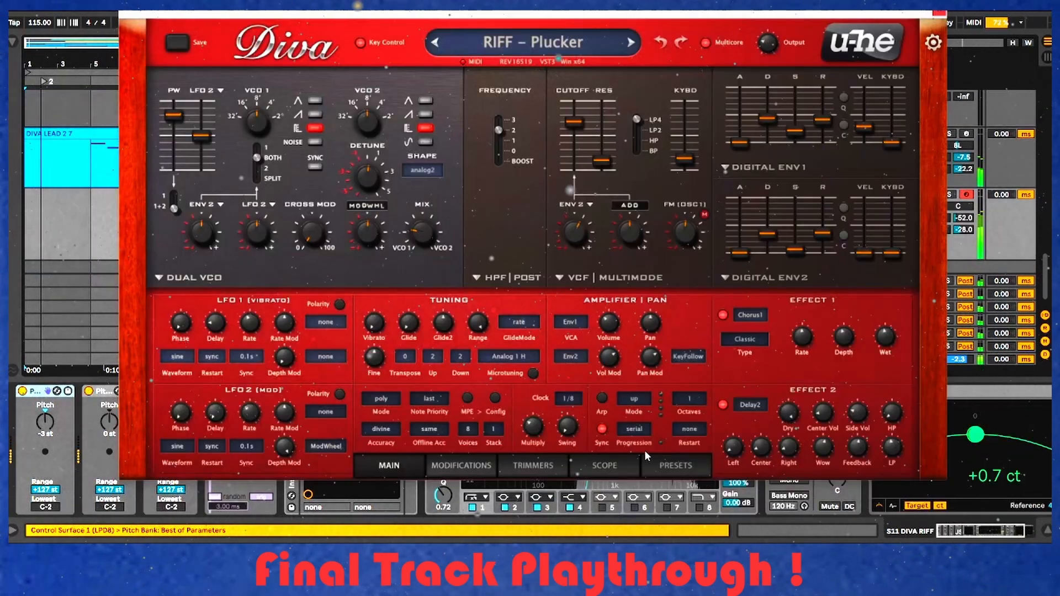
pyautogui.click(645, 459)
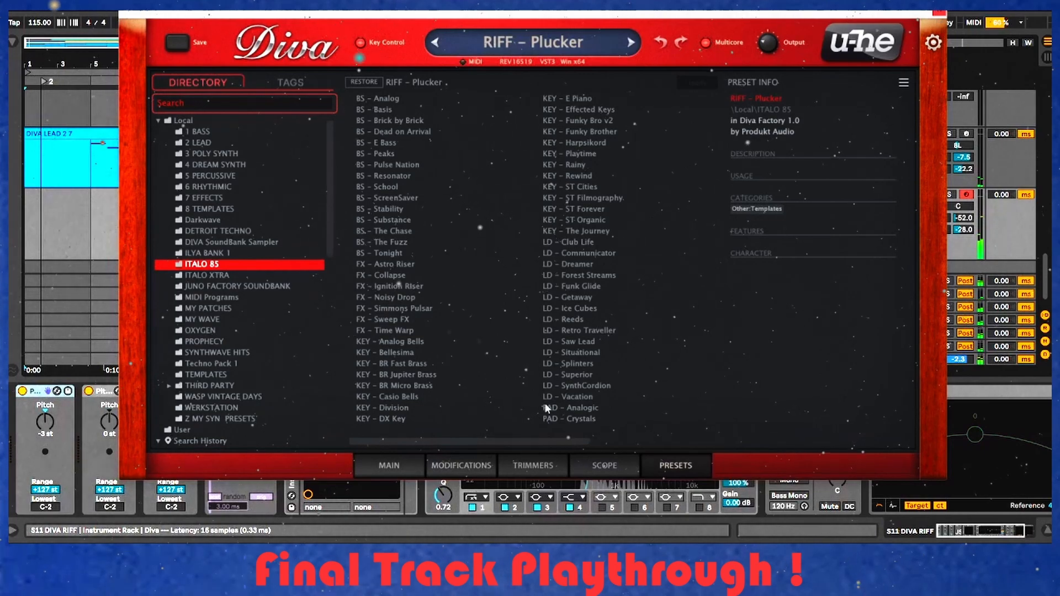
pyautogui.moveTo(780, 14); pyautogui.dragTo(704, 172)
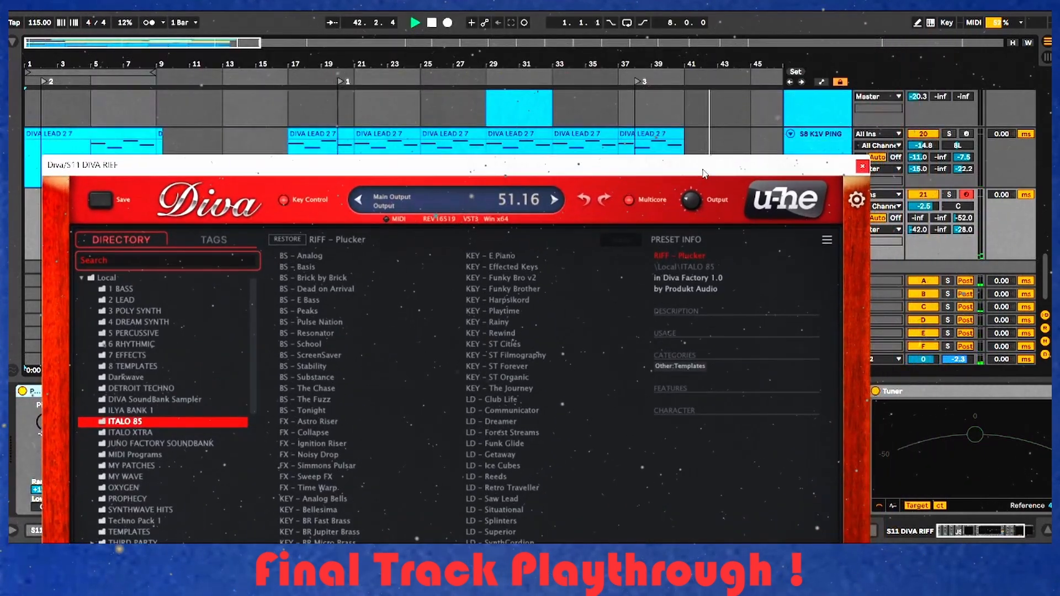